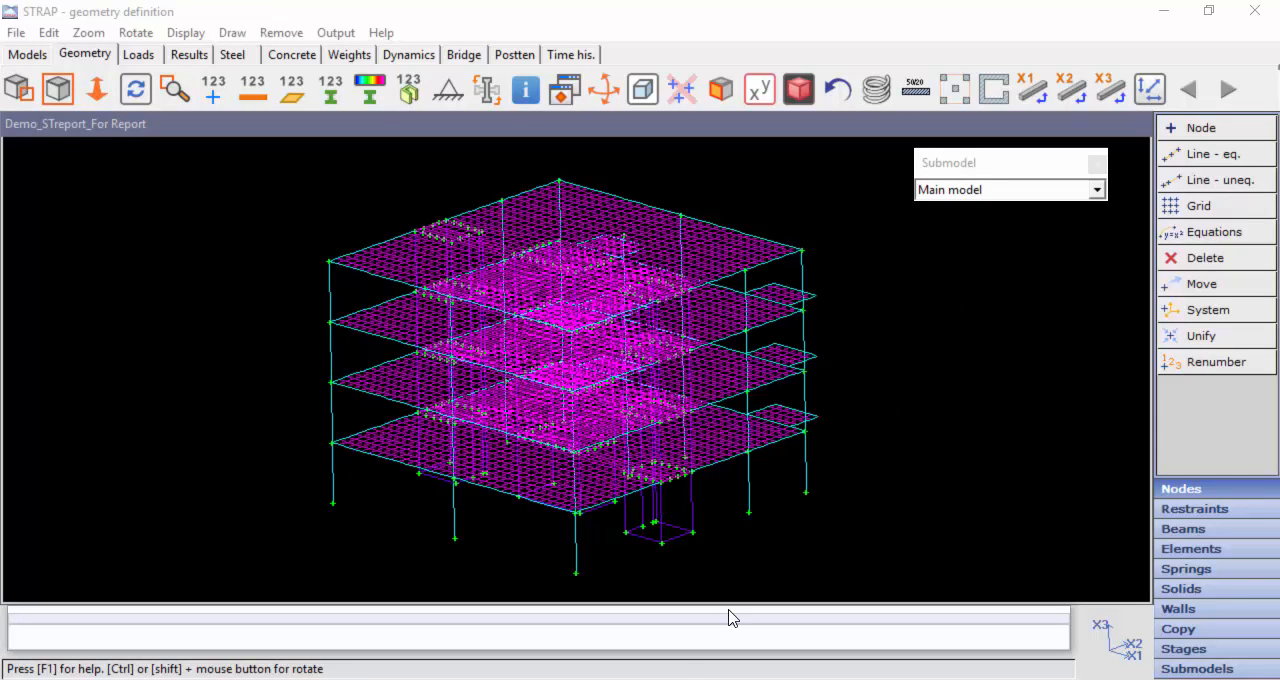
Step: Switch to Word and save the STReport_Demo_Eng report as Rich Text Format in the Word folder
click(541, 678)
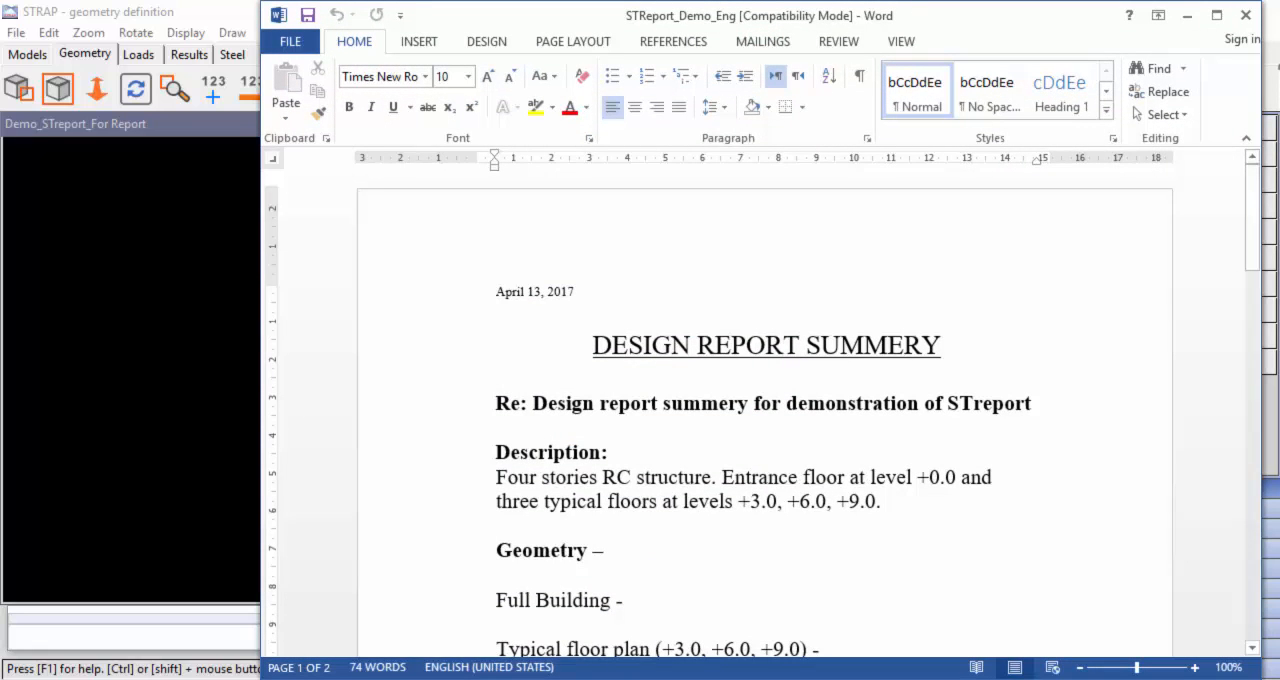
drag(252, 335, 421, 335)
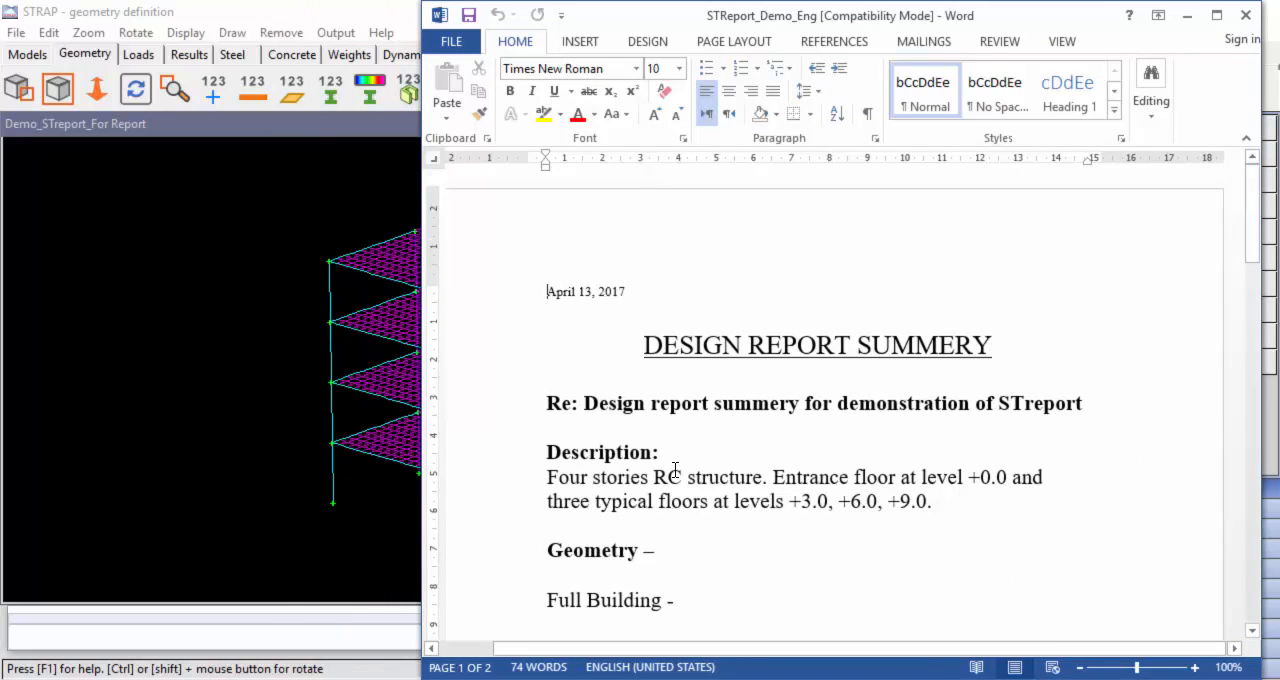
scroll(673, 468, down, 4)
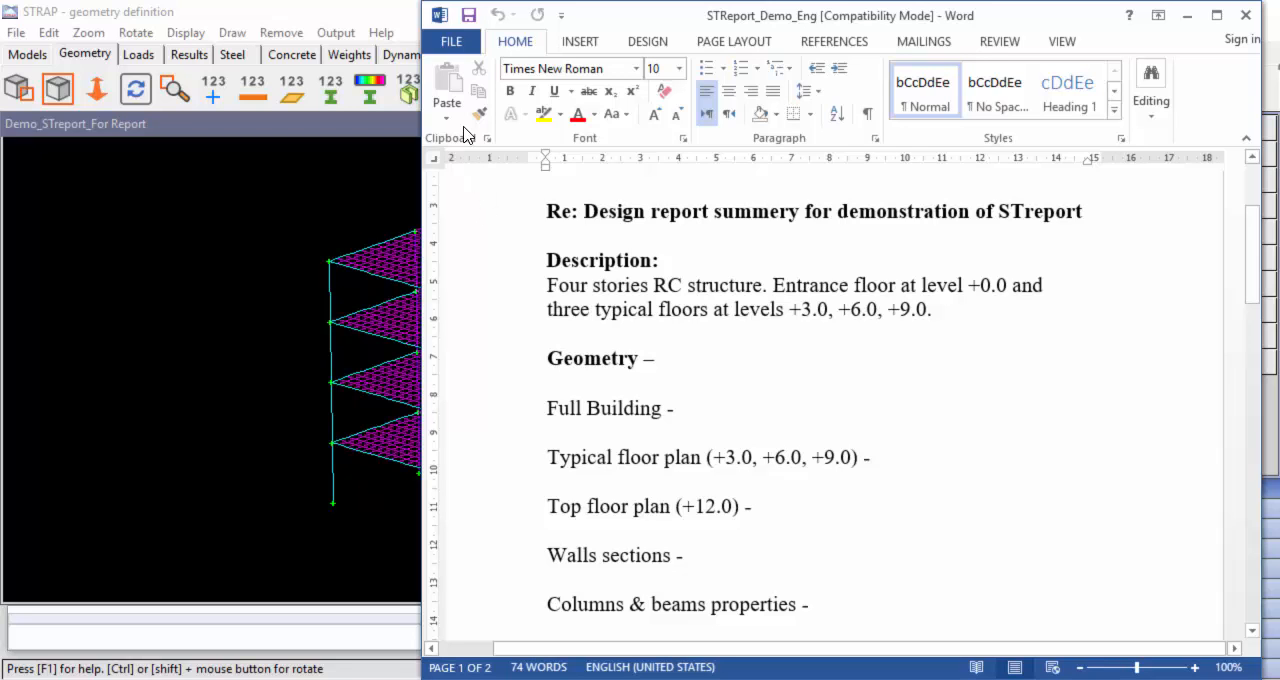
click(452, 41)
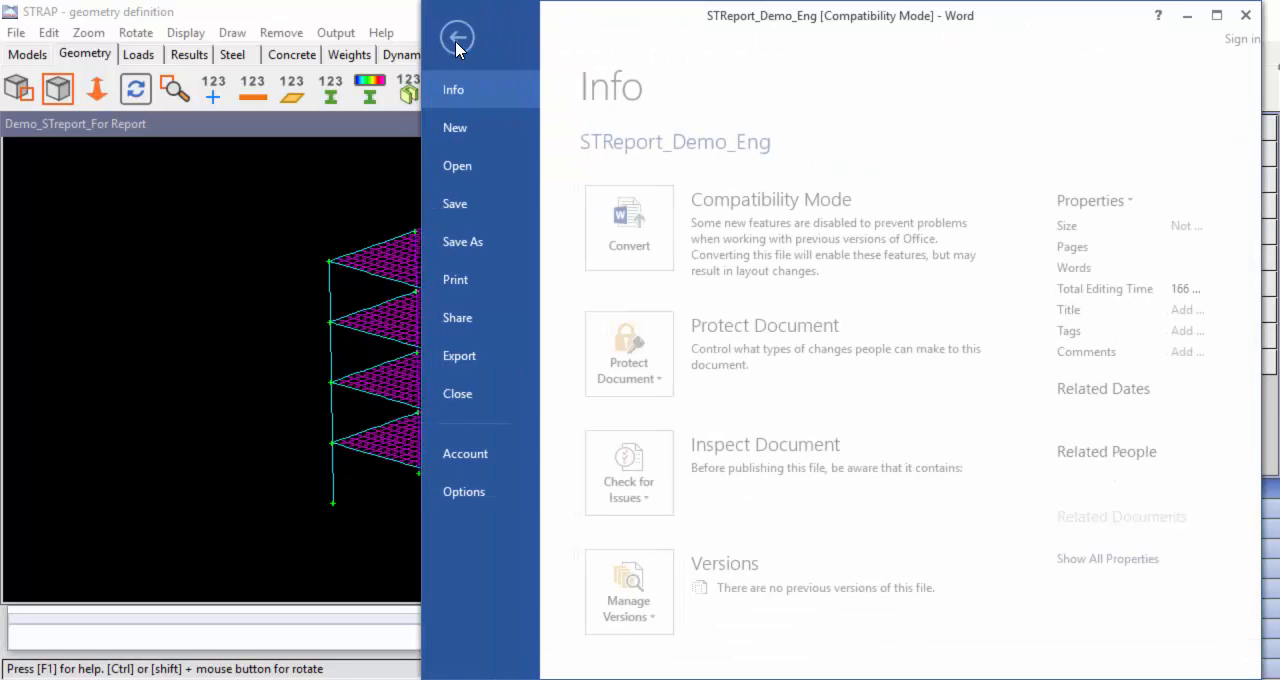
click(463, 240)
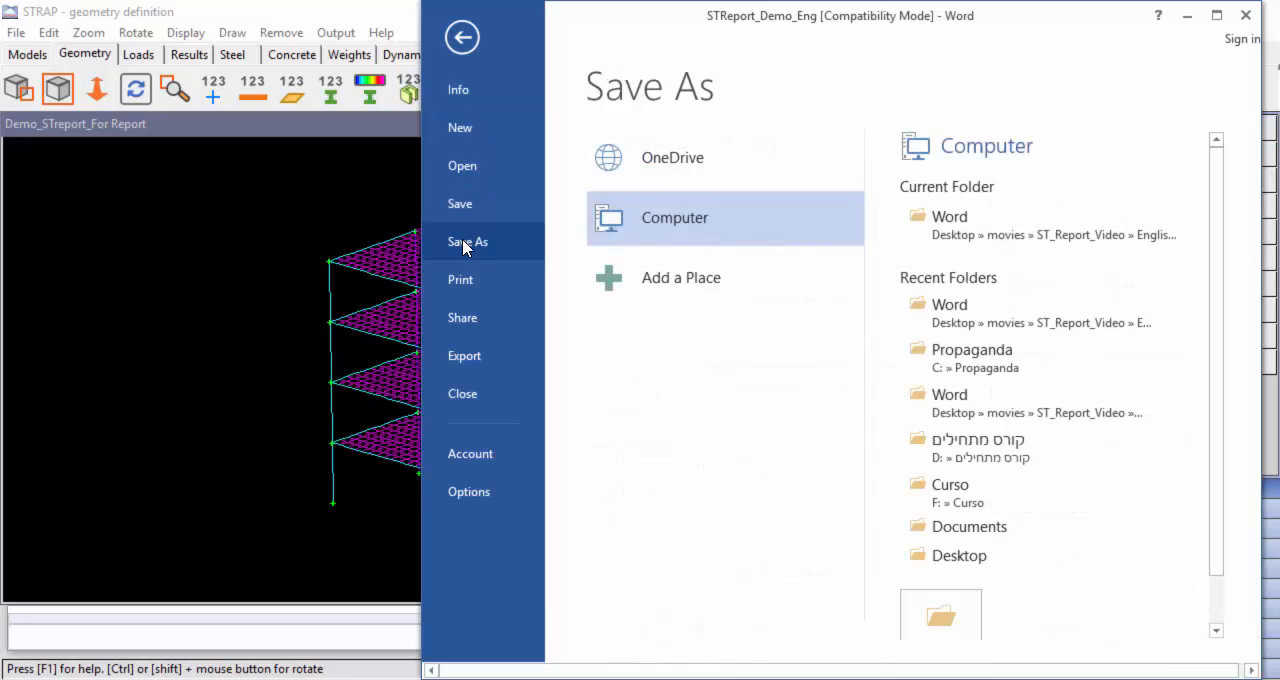
click(943, 225)
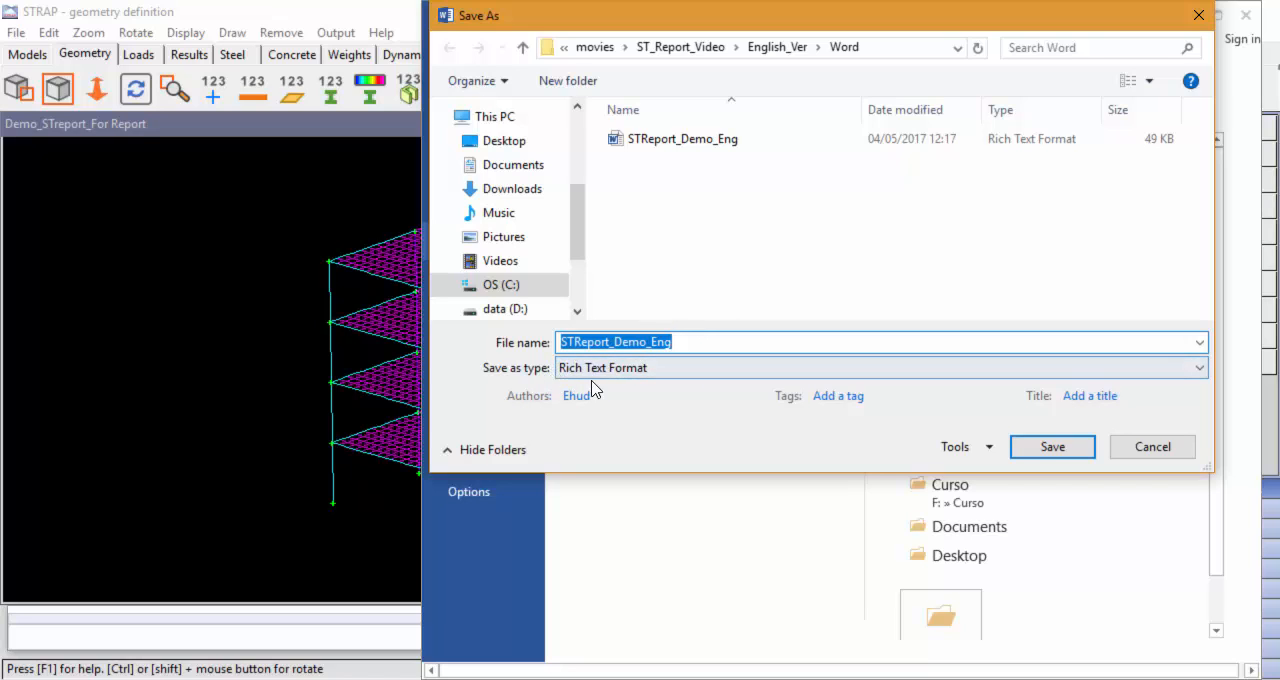
click(1060, 446)
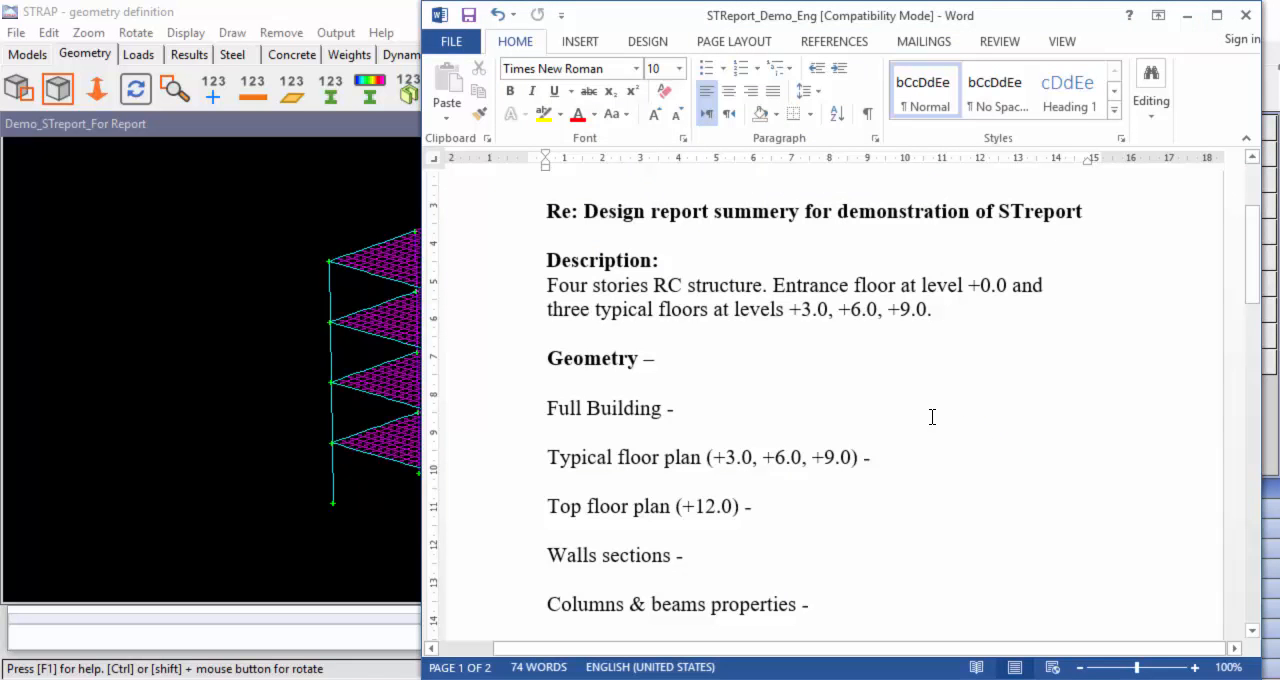
Step: Switch to STRAP and save the isometric model drawing for the "Print/Edit drawing" option with the title Iso_1
key(alt+Tab)
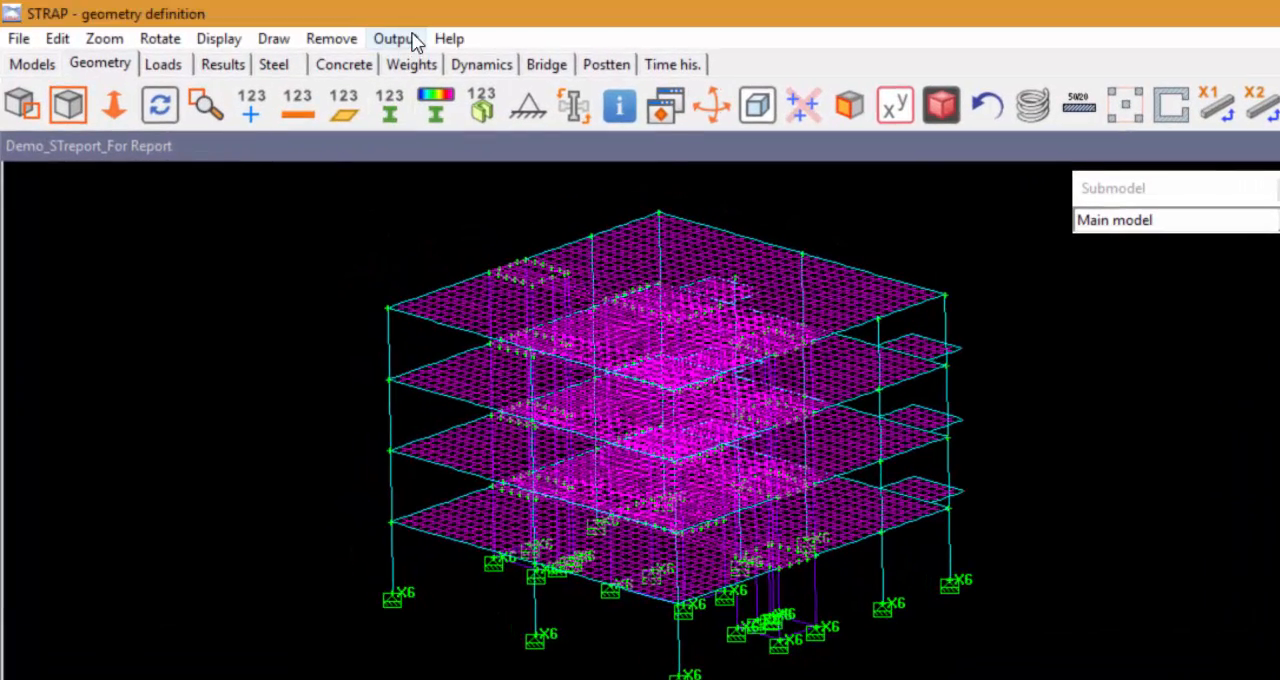
click(412, 40)
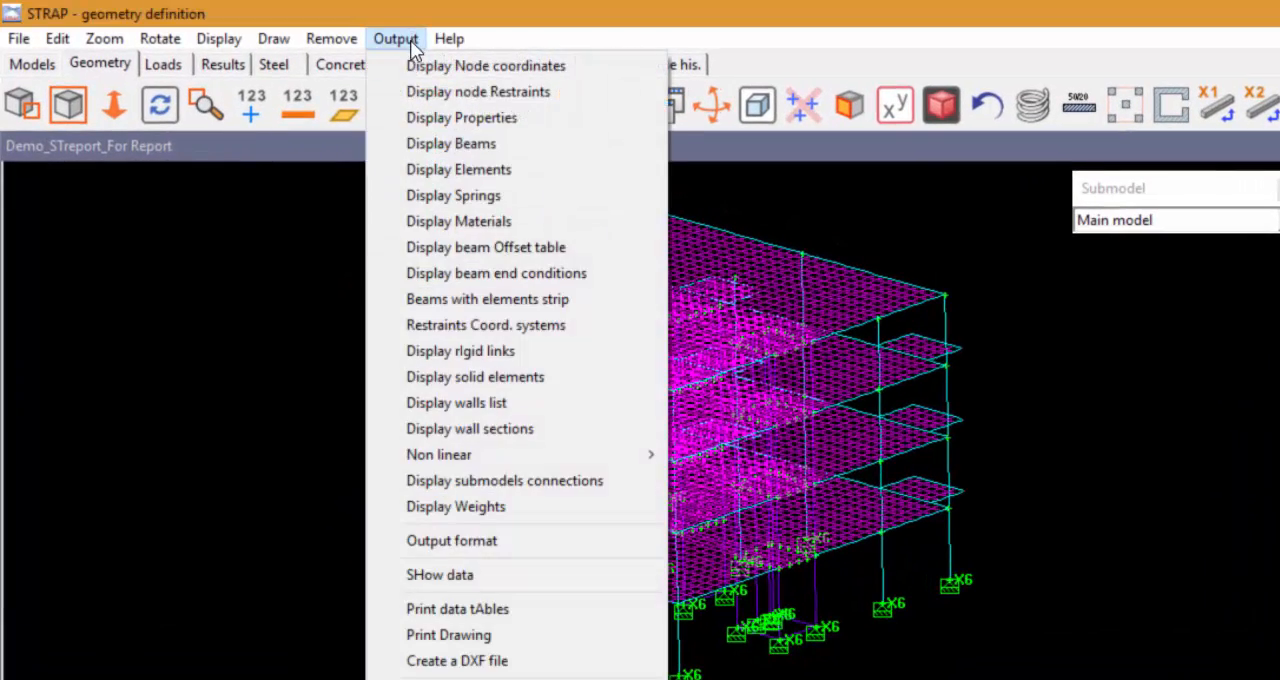
click(456, 634)
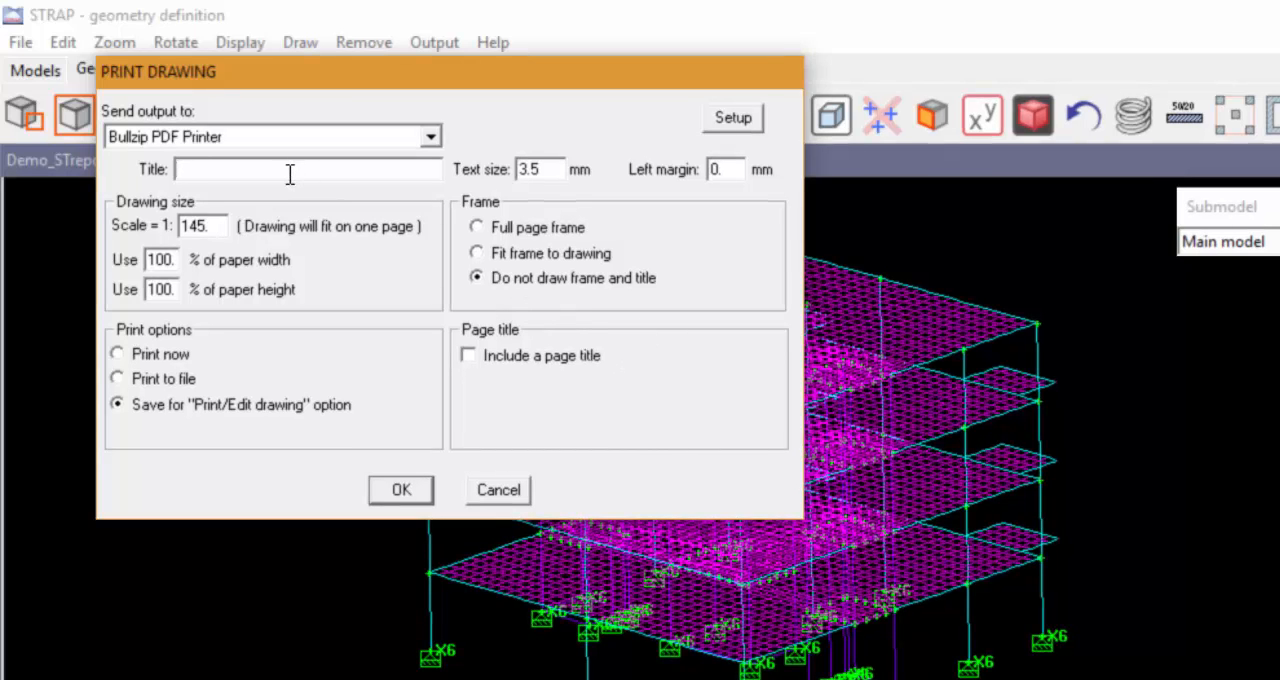
text(Iso_1)
click(412, 490)
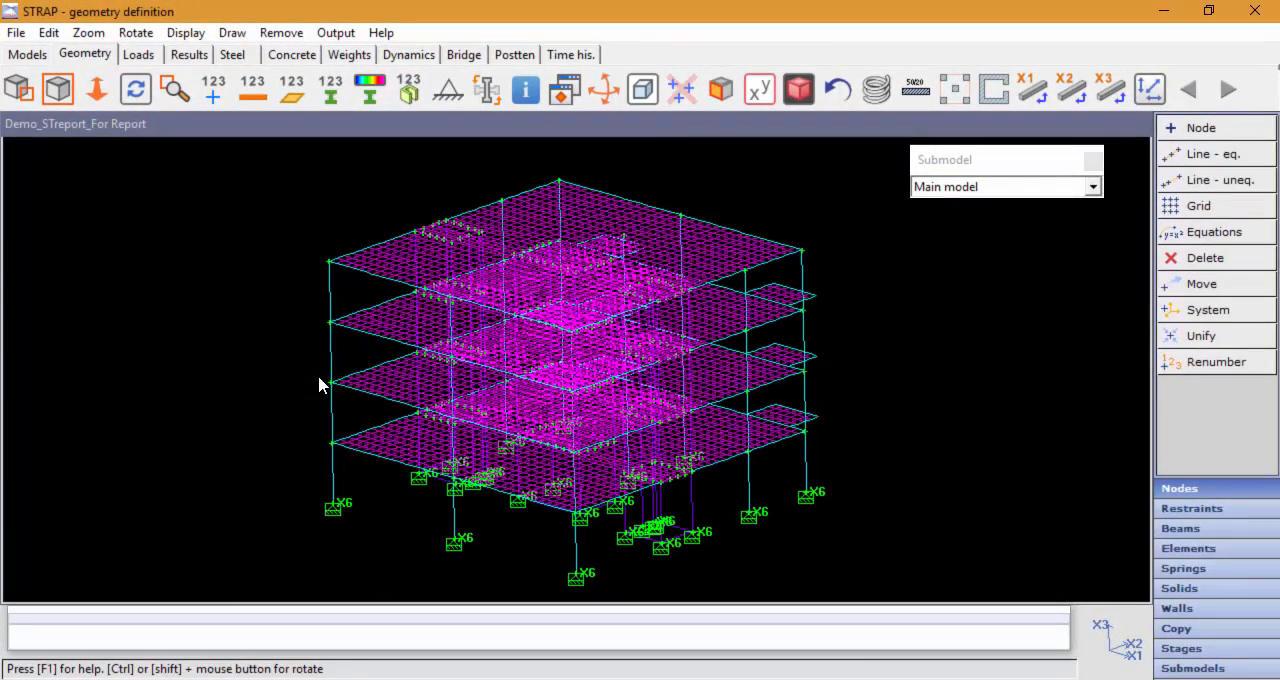
Step: View the saved isometric drawing in the drawing editor and close it
click(336, 35)
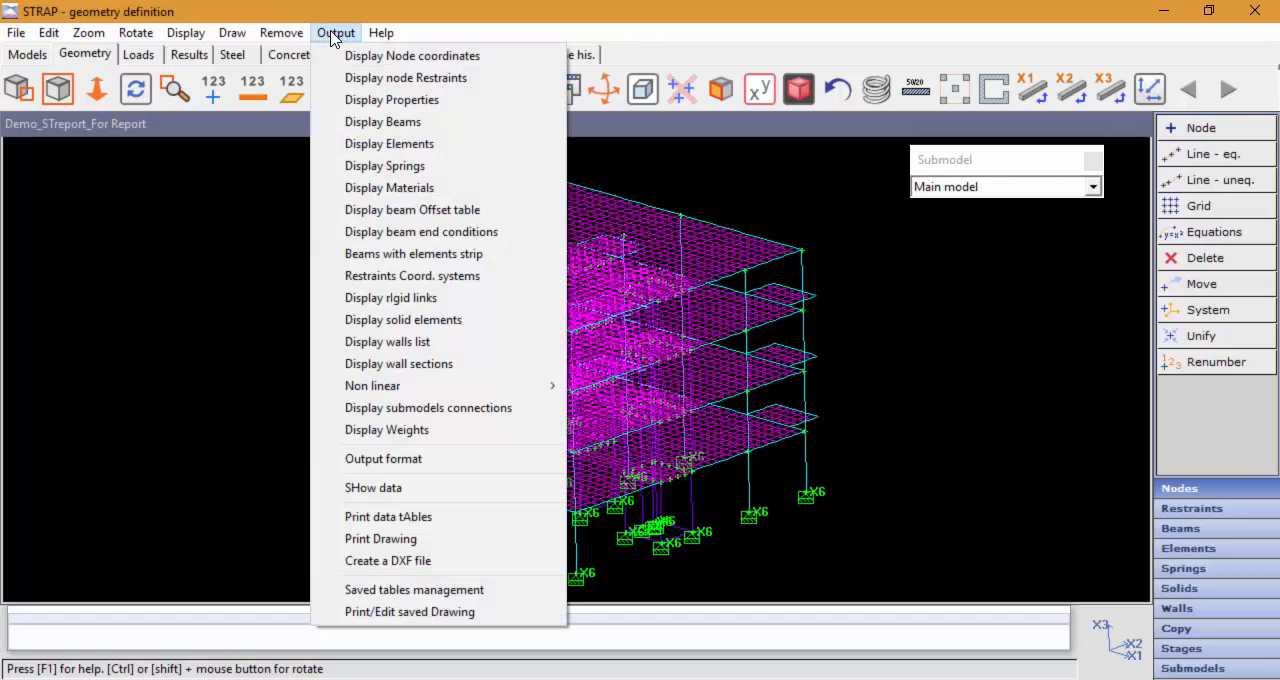
click(461, 614)
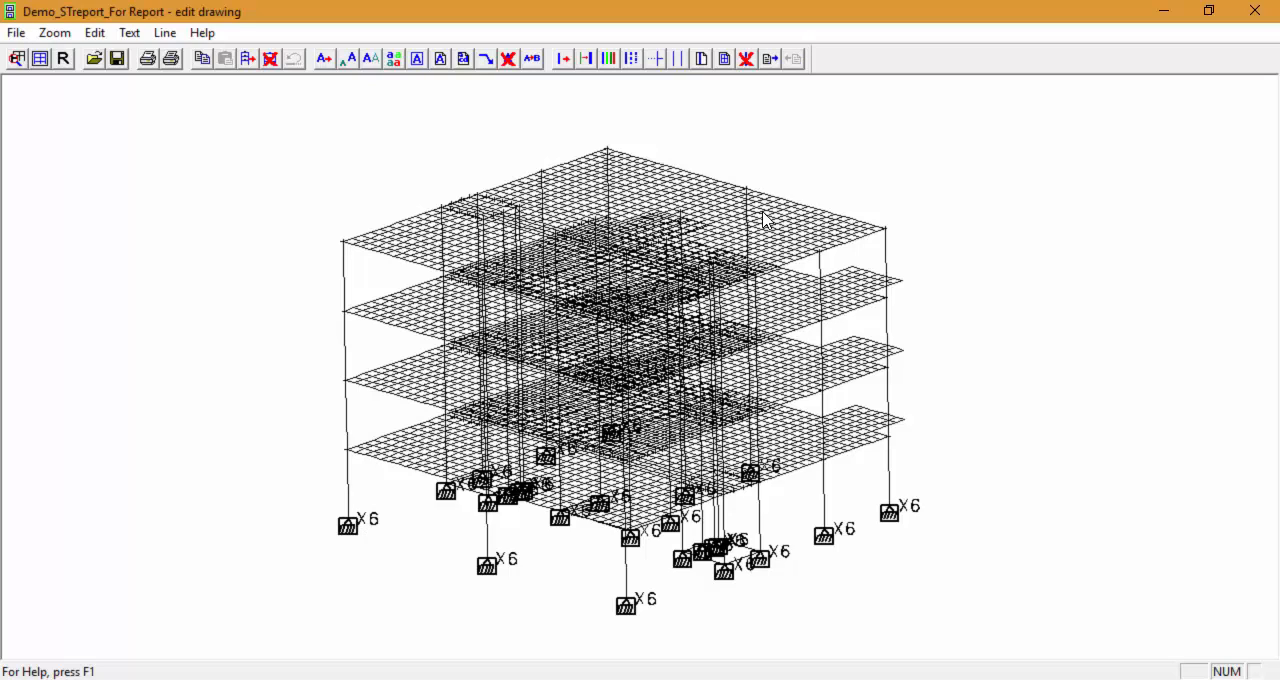
click(1256, 12)
Step: Display the Render_1 view and save the rendering for the "Print/Edit drawing" option with the title Render_1
click(170, 244)
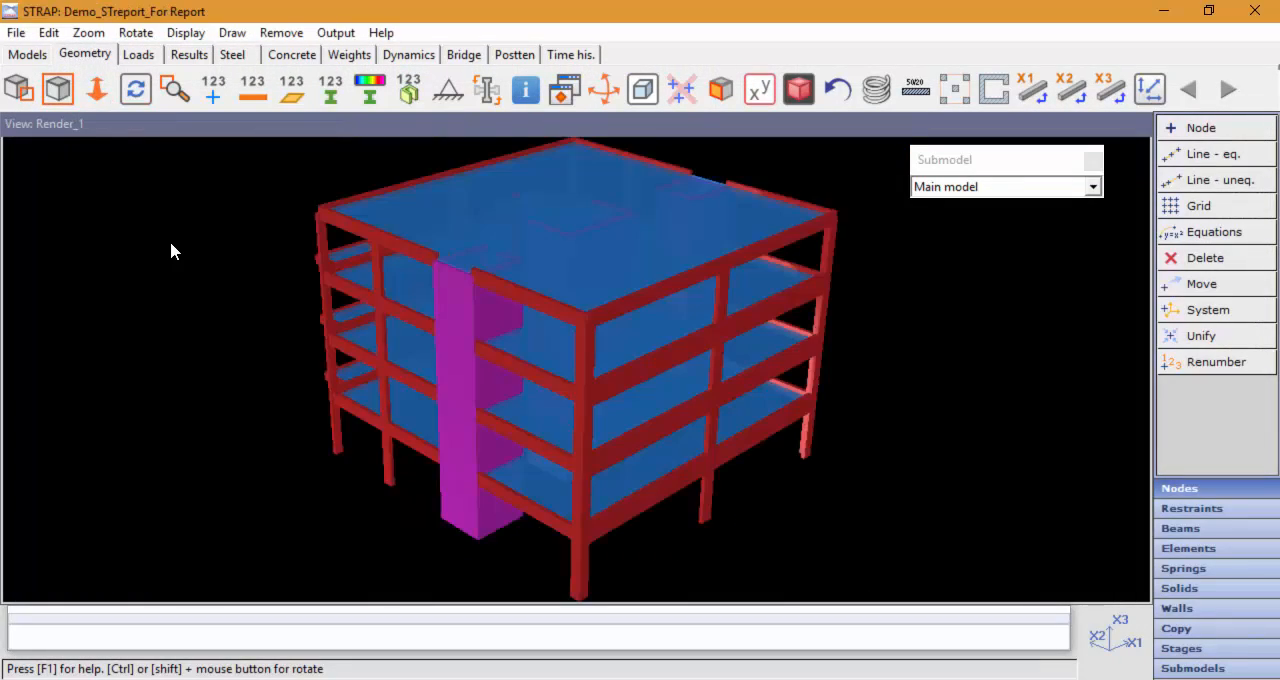
click(335, 32)
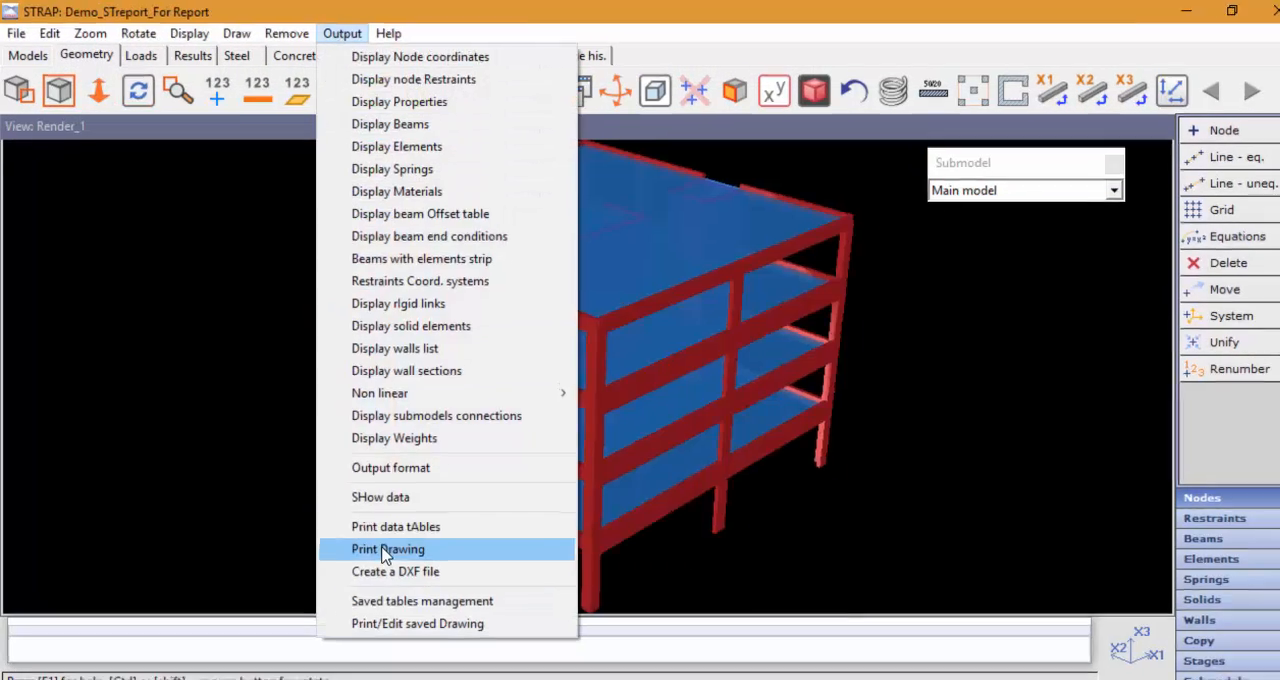
click(386, 549)
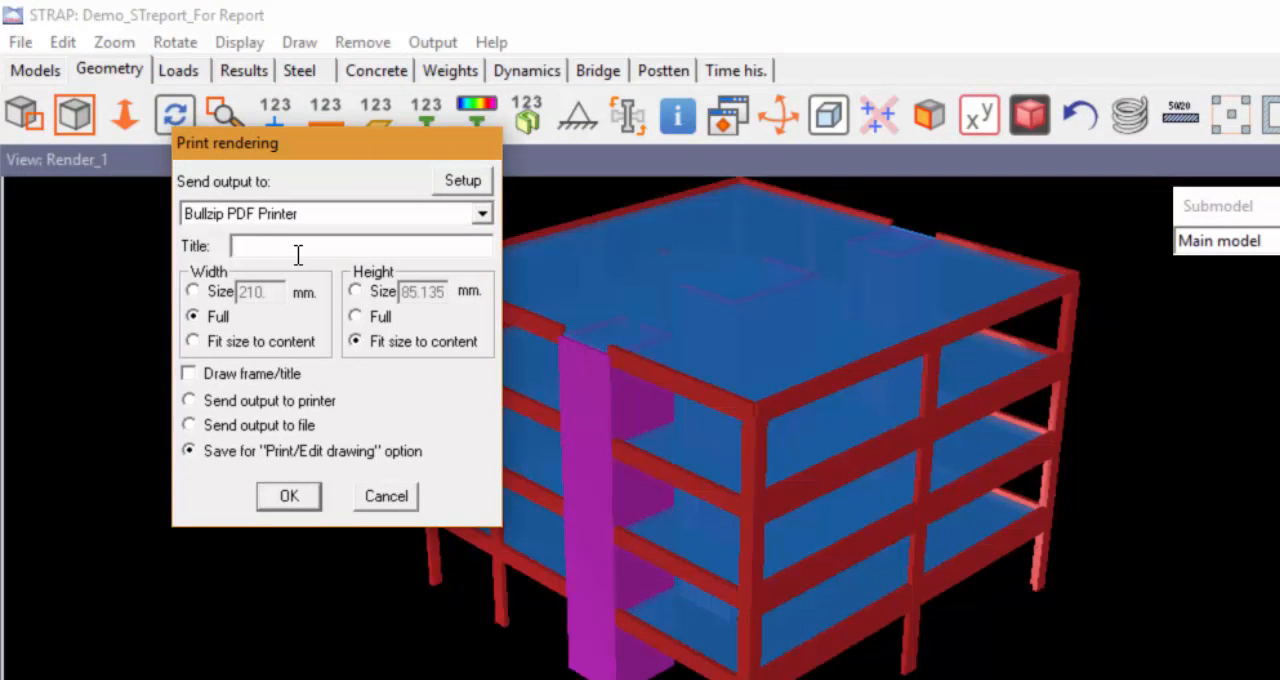
text(Render_1)
key(Return)
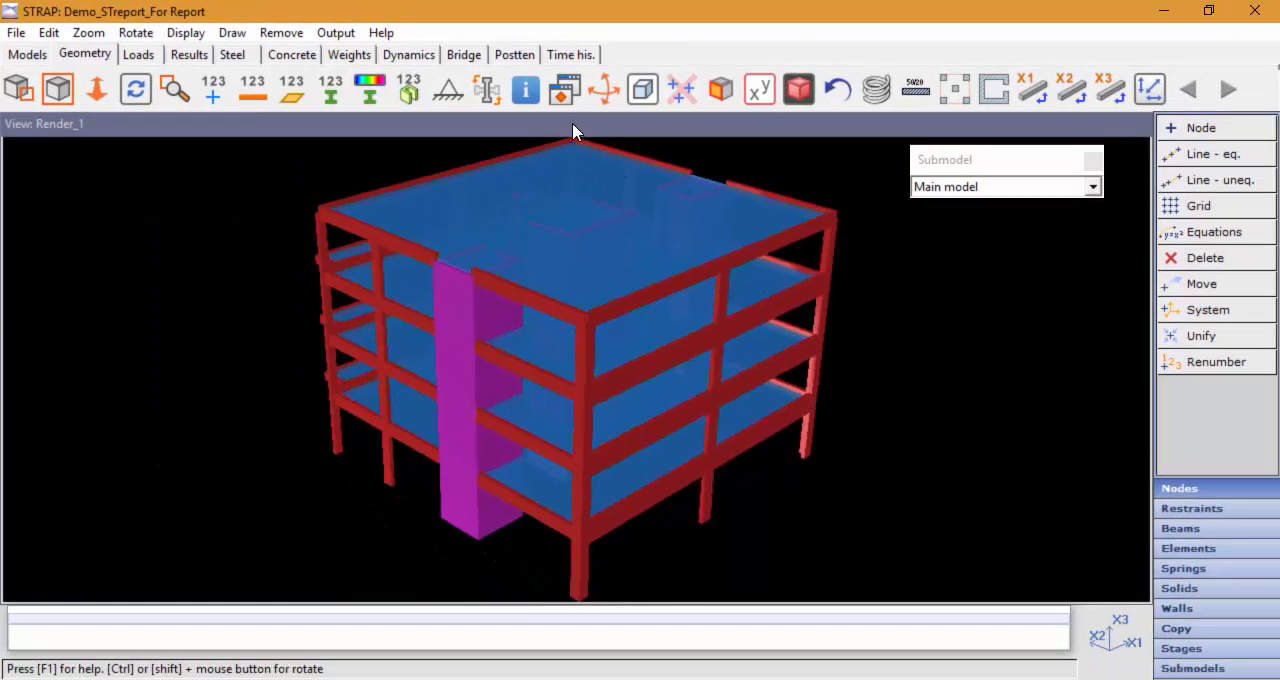
Step: Display the Typical_Geo view and save its floor plan drawing for the "Print/Edit drawing" option as Geo_Typical
click(728, 115)
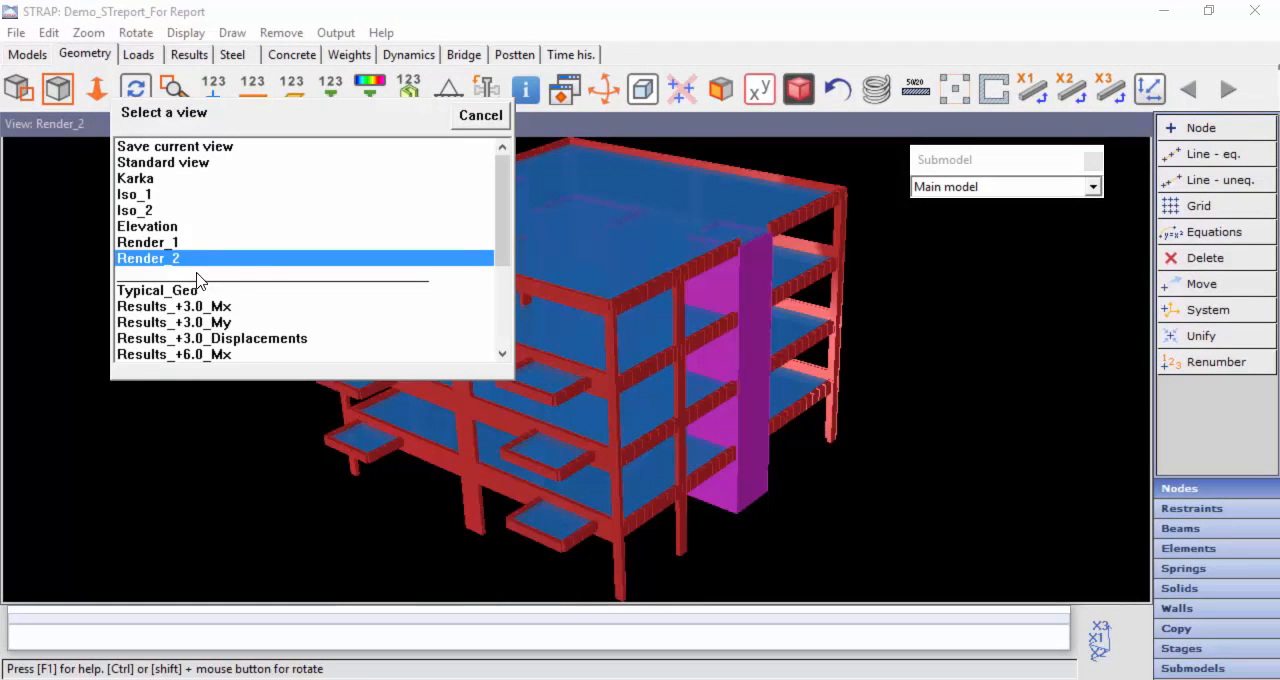
scroll(181, 272, down, 1)
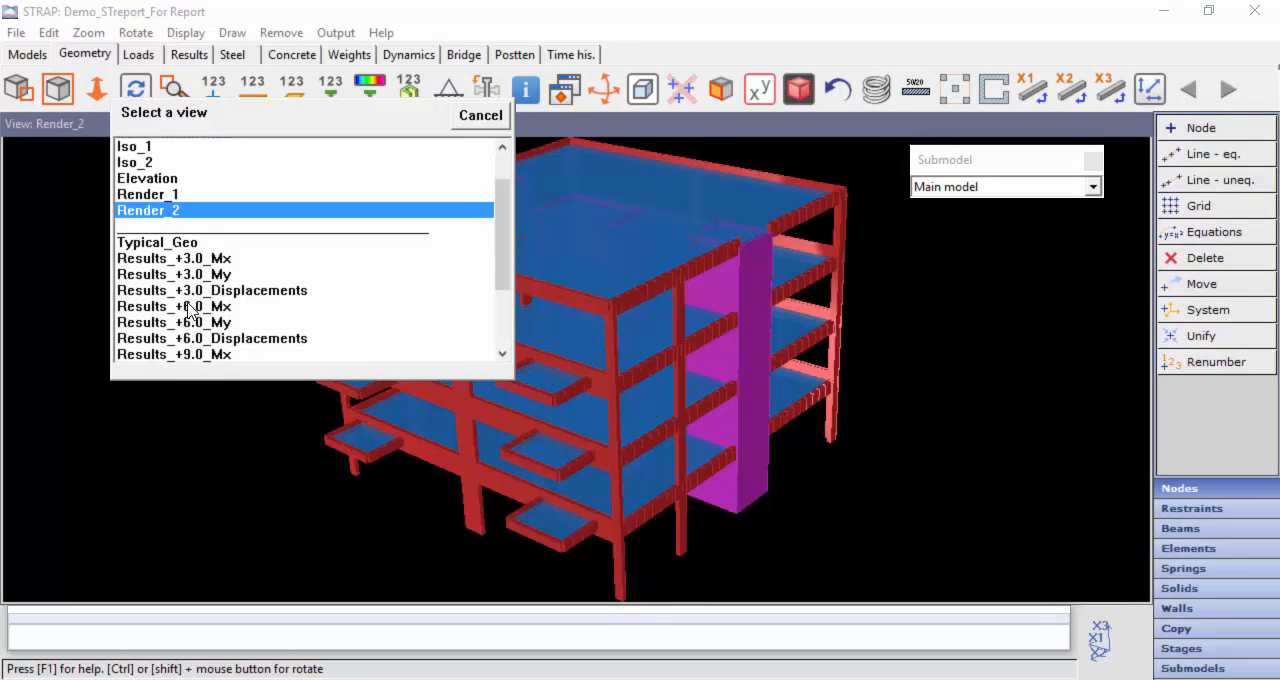
click(183, 245)
click(336, 32)
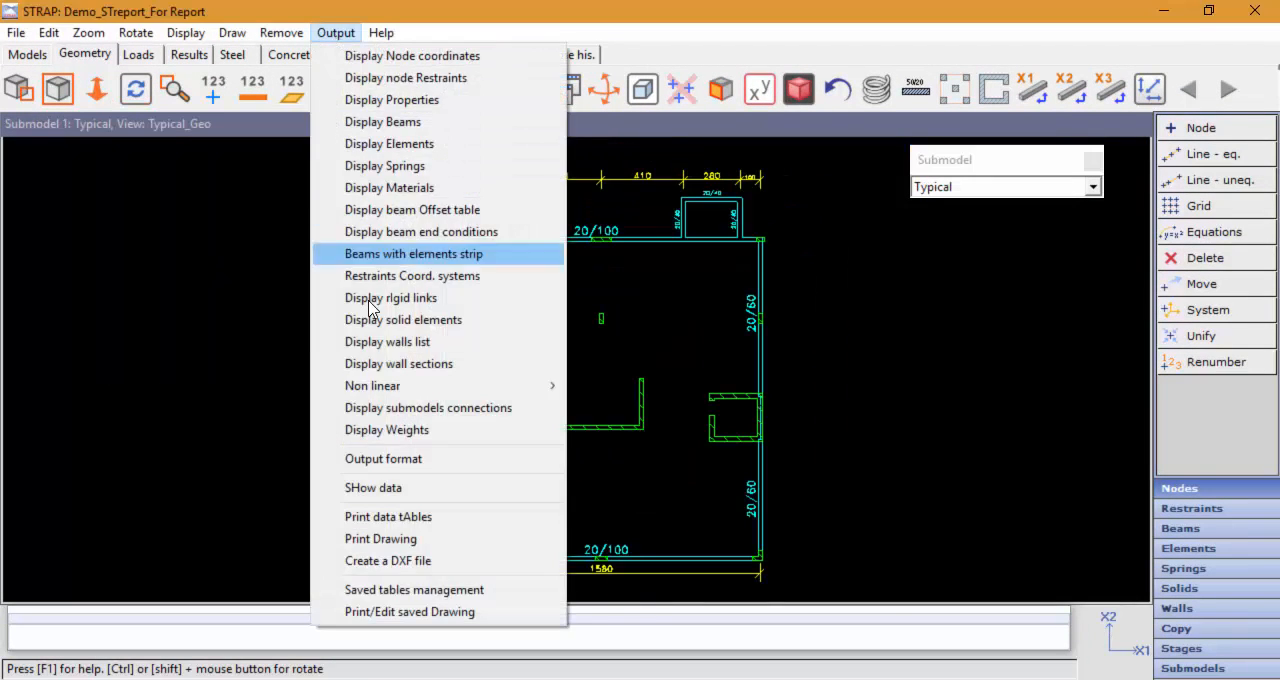
click(290, 540)
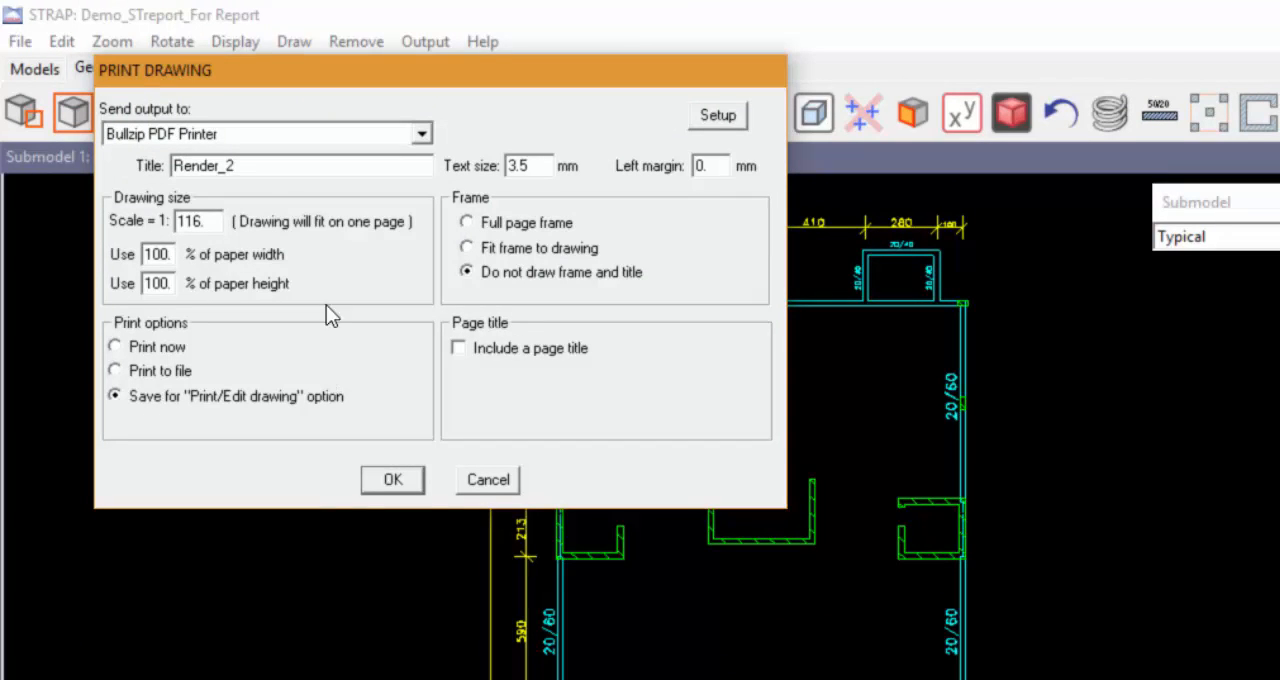
drag(243, 167, 140, 168)
text(Geo_Typical)
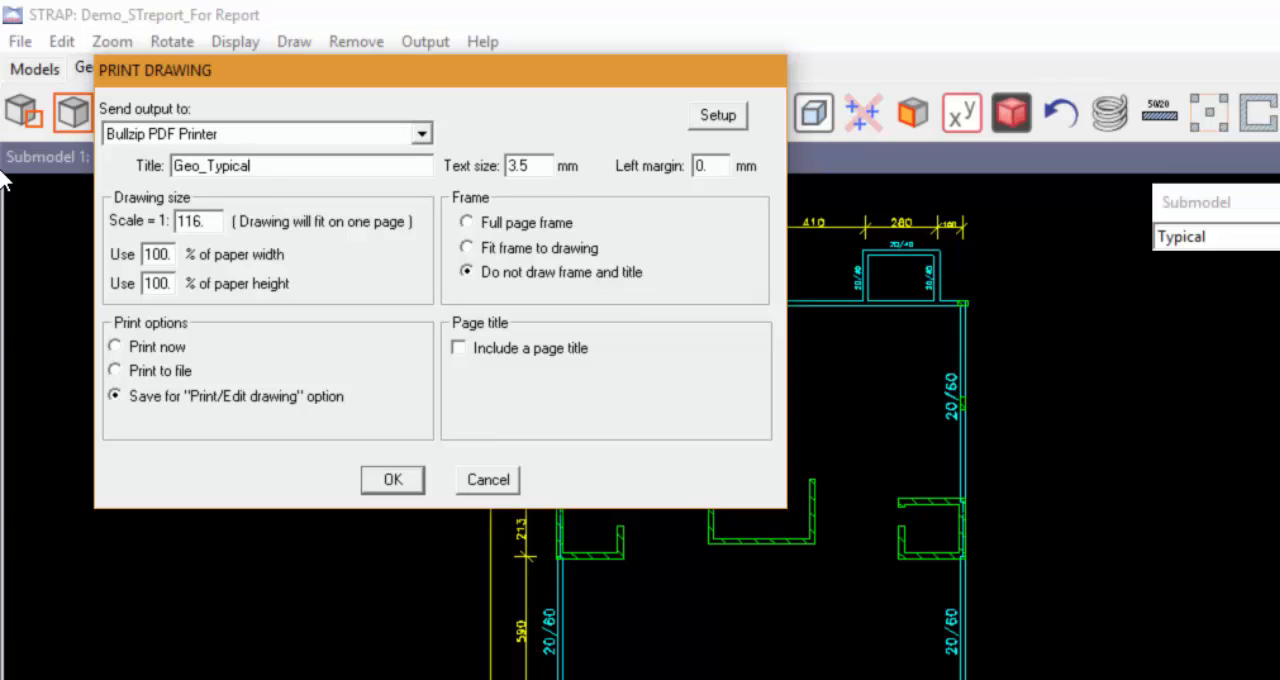
key(Return)
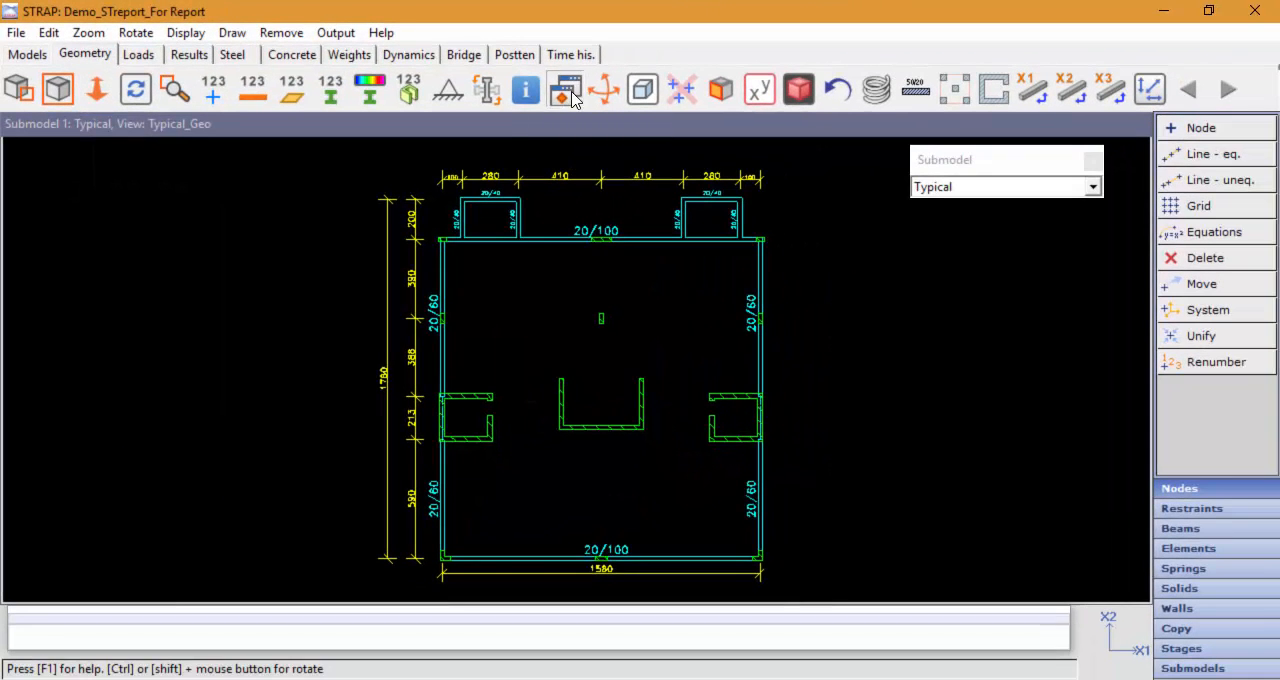
Step: Display the top floor's geometry view and save its plan drawing for the "Print/Edit drawing" option as Geo_Top
click(565, 90)
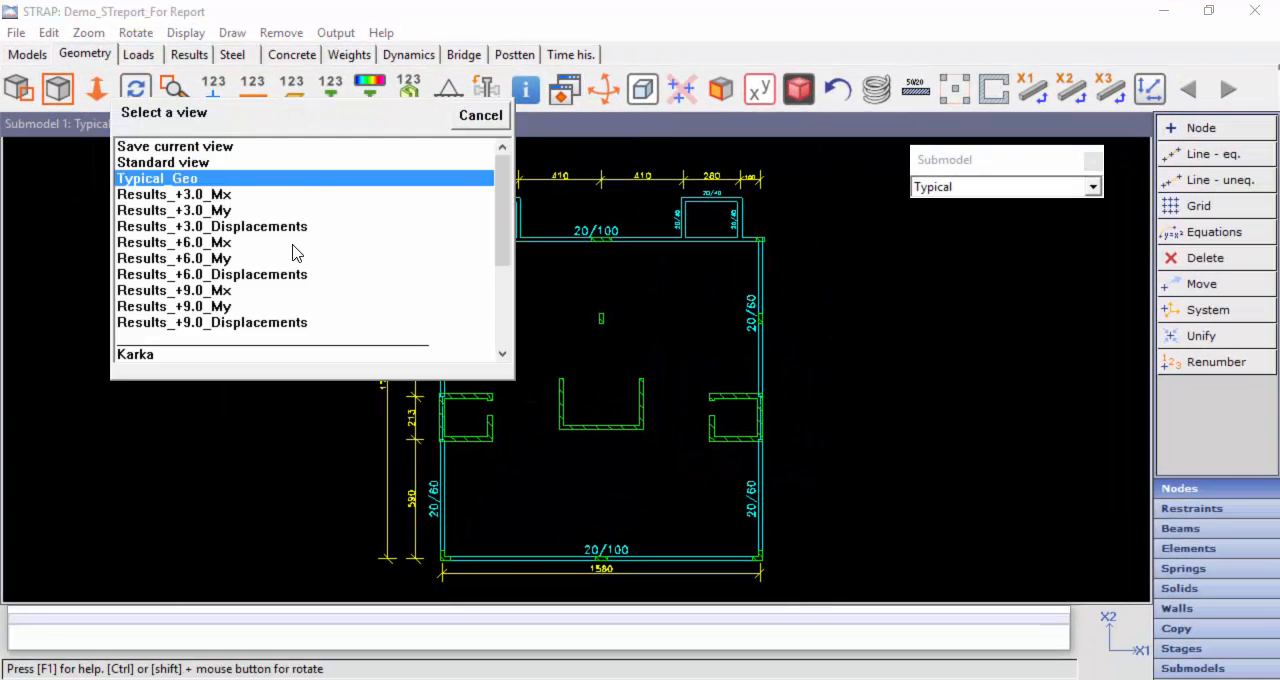
scroll(297, 251, down, 5)
click(184, 425)
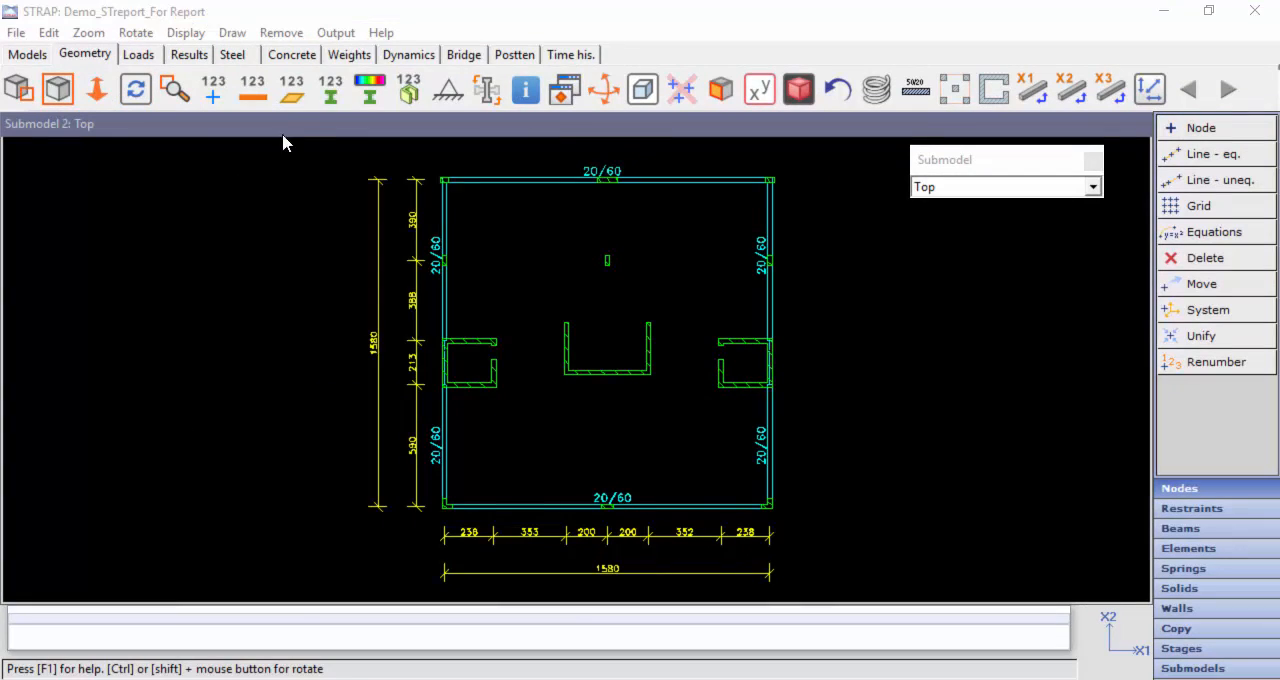
click(336, 32)
click(386, 534)
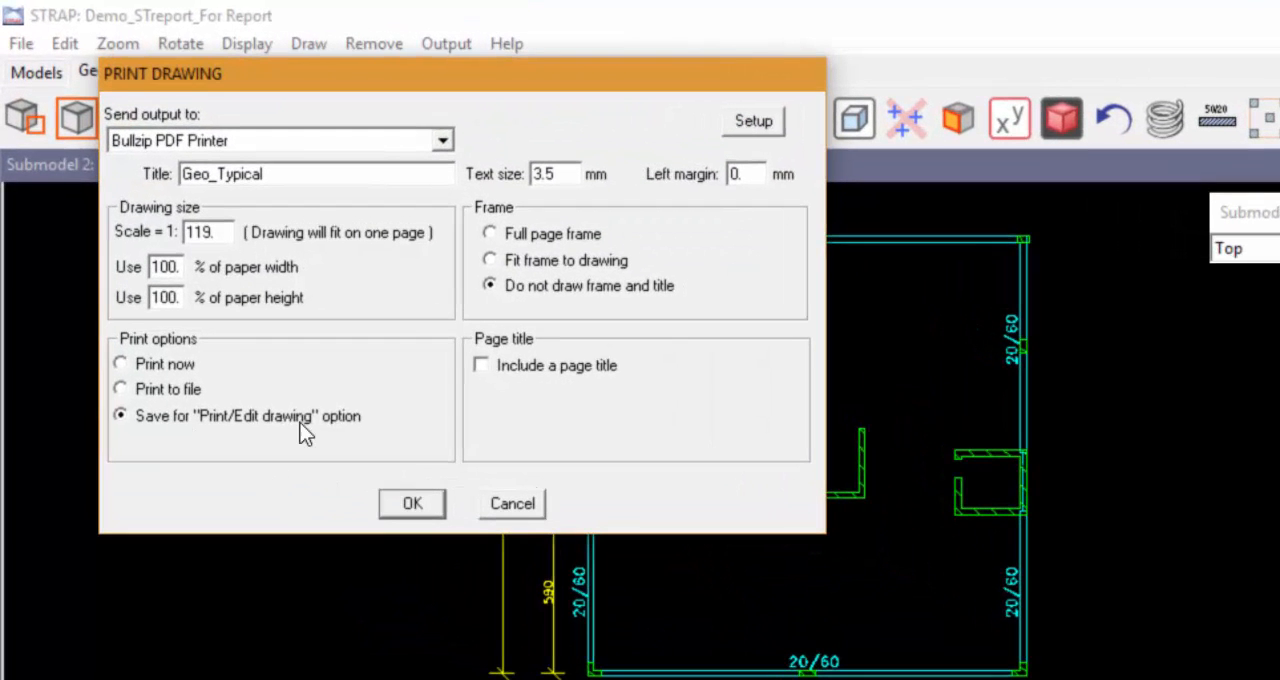
click(309, 177)
key(BackSpace)
key(BackSpace)
key(BackSpace)
key(BackSpace)
key(BackSpace)
key(BackSpace)
text(op)
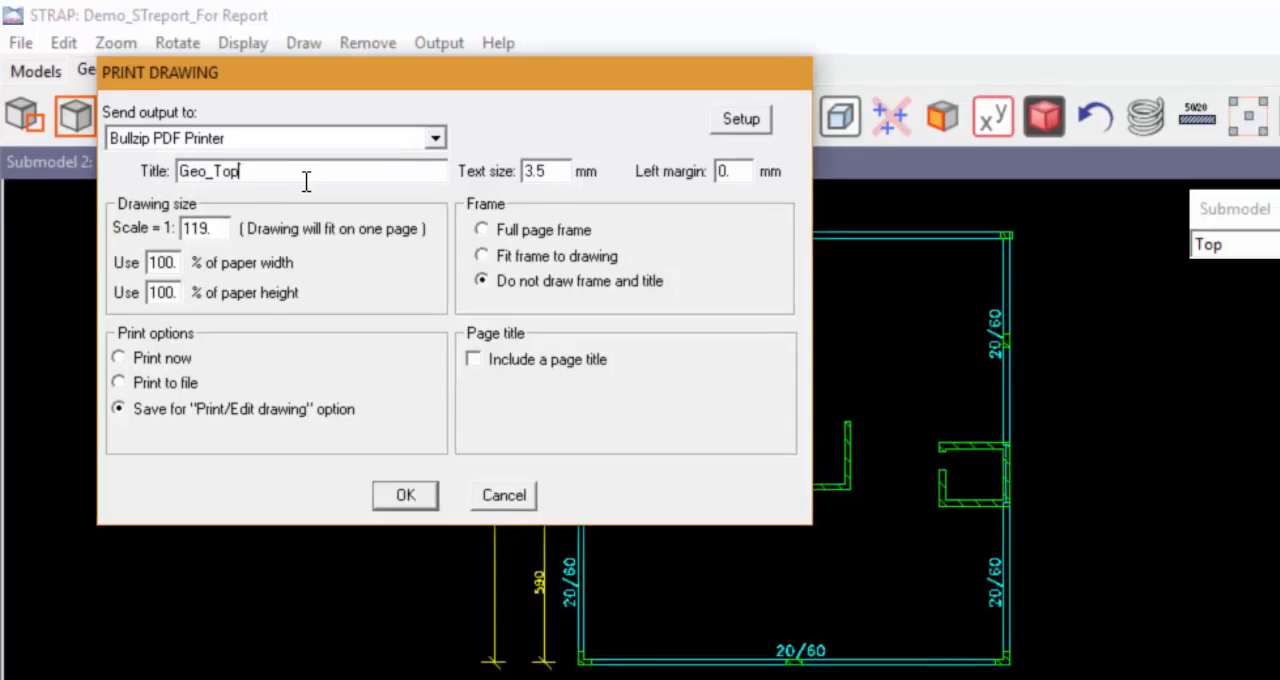
key(Return)
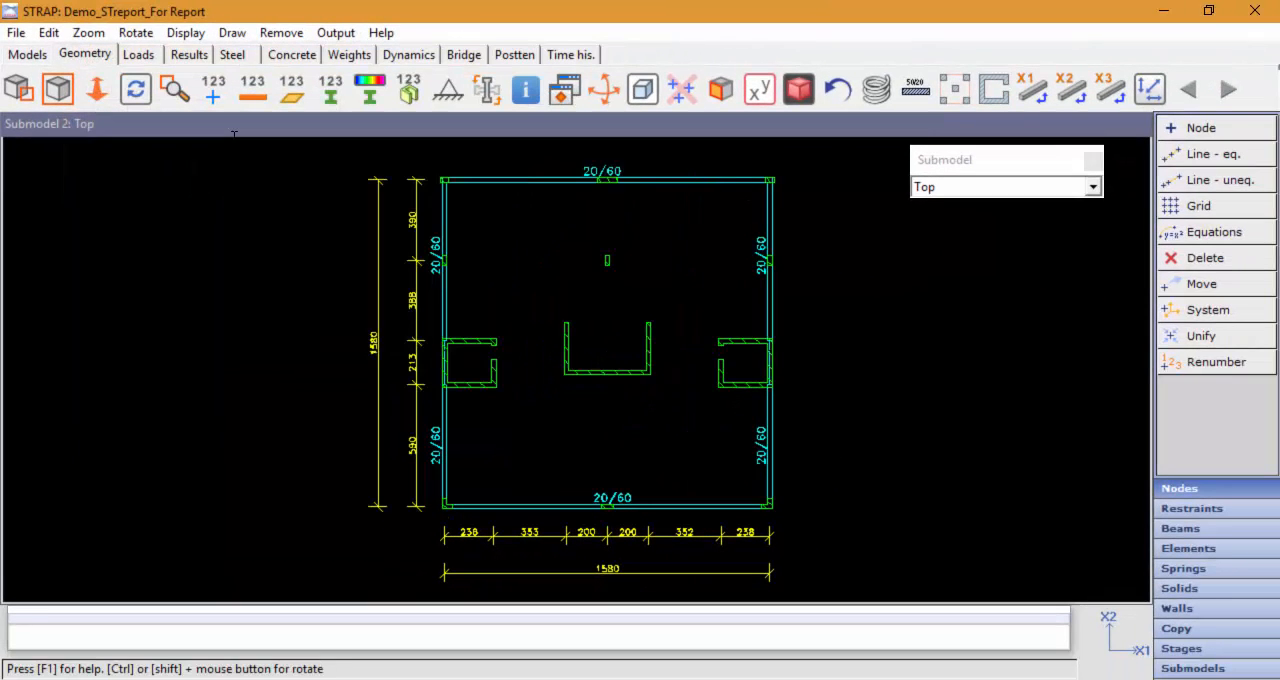
Step: Display the Elevation view of the main model and save its drawing for the "Print/Edit drawing" option as Elevation
click(564, 89)
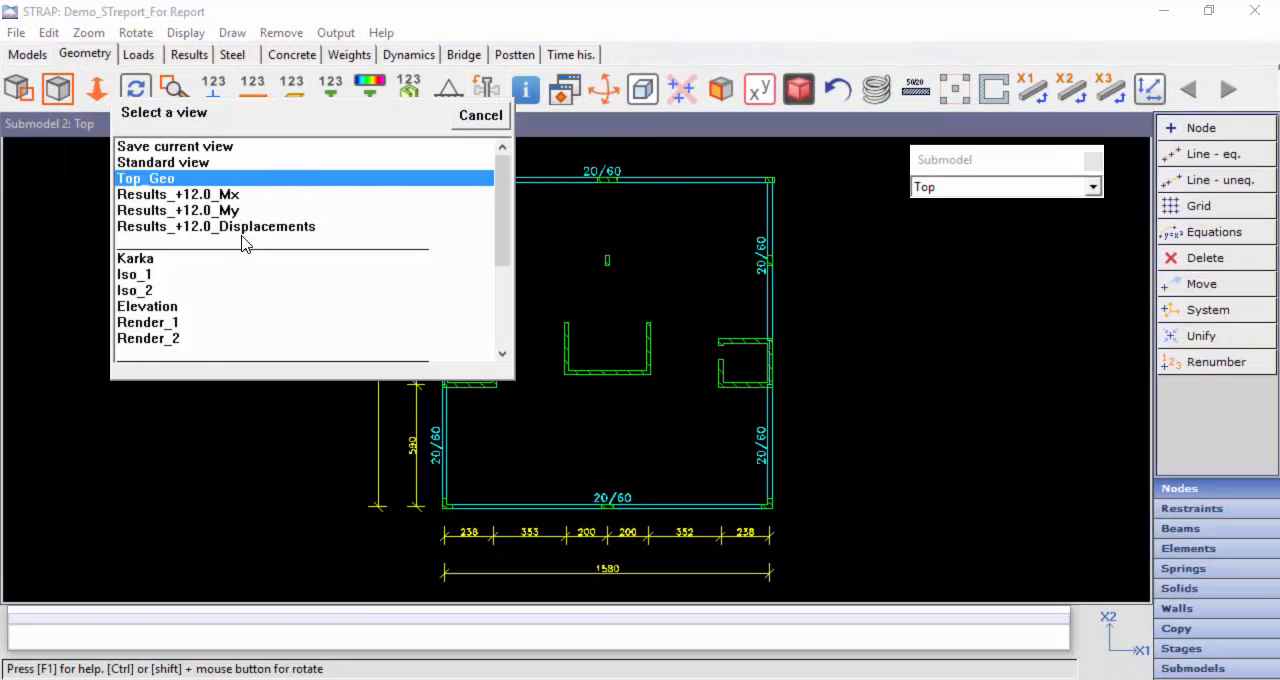
scroll(240, 248, down, 2)
scroll(237, 254, down, 1)
click(147, 162)
click(336, 32)
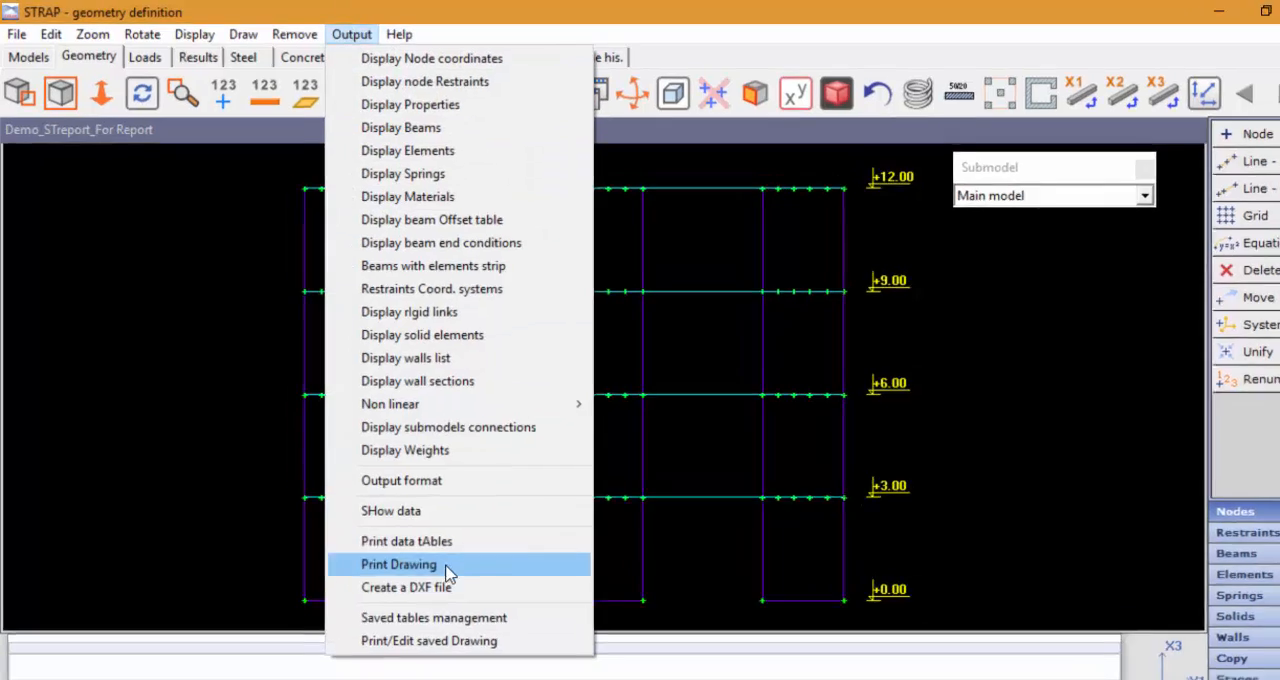
click(440, 539)
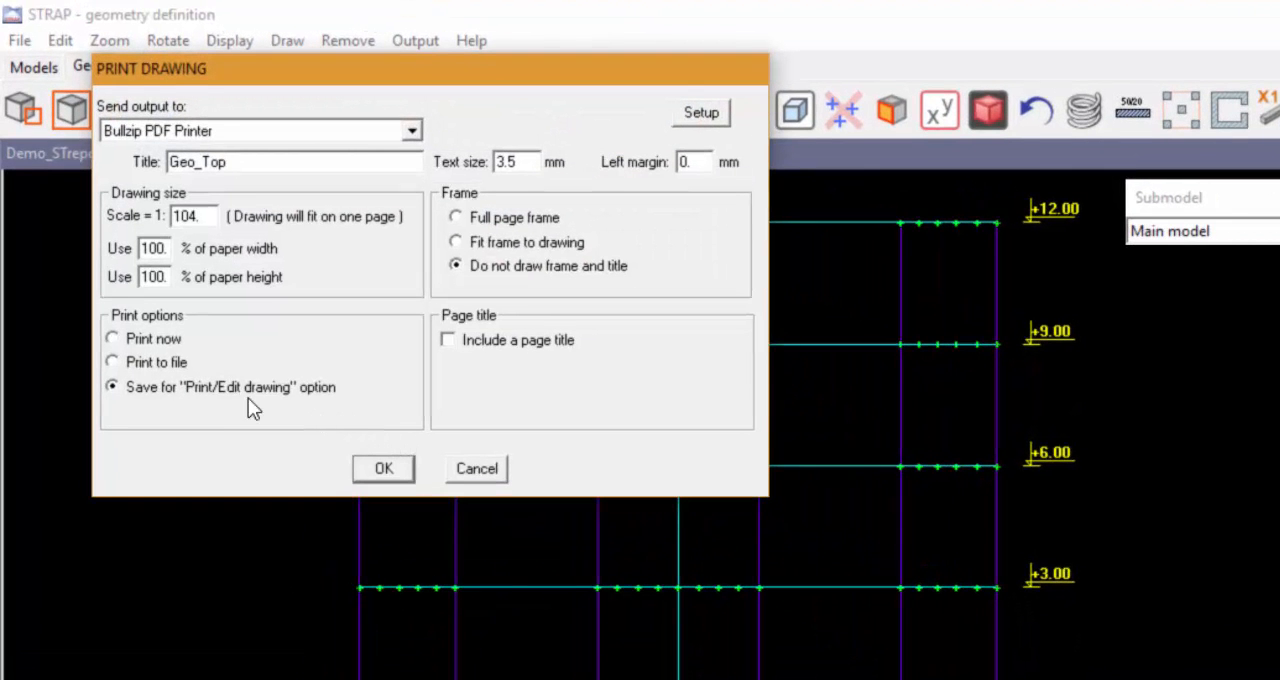
double_click(220, 163)
text(Elevation)
key(Return)
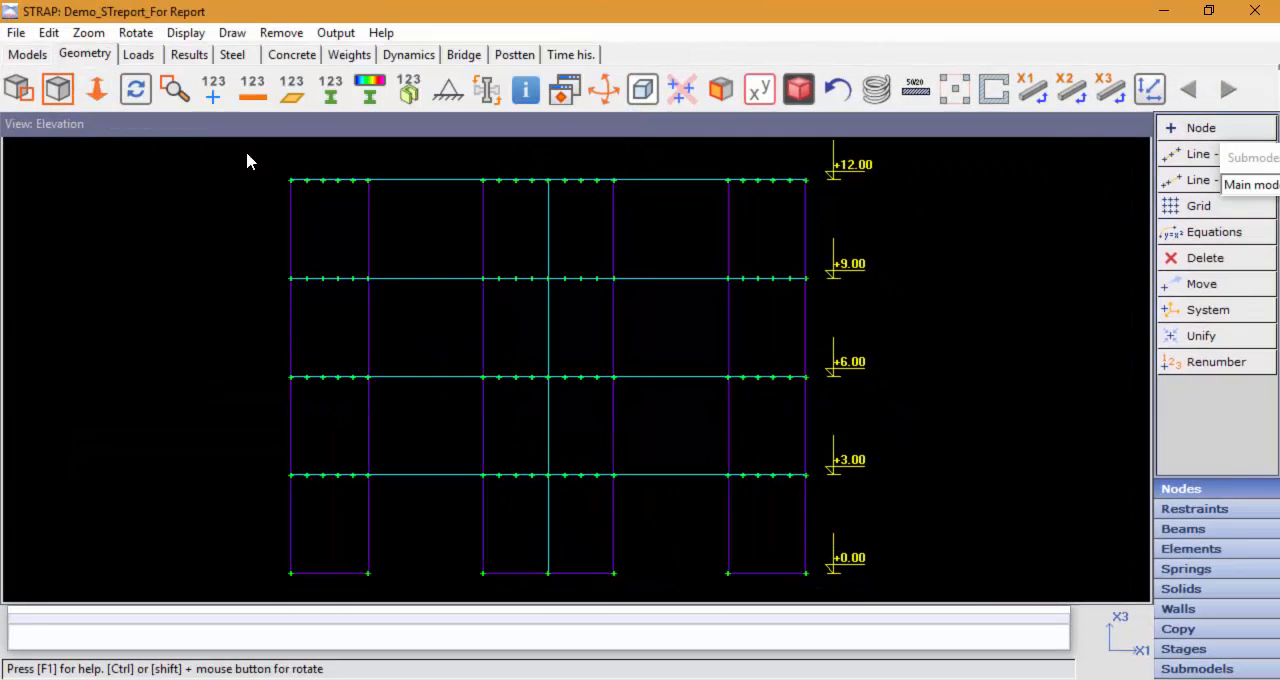
Step: Display the walls sections table, save it for report generation with the subtitle Wall Sections, and close the table
click(336, 33)
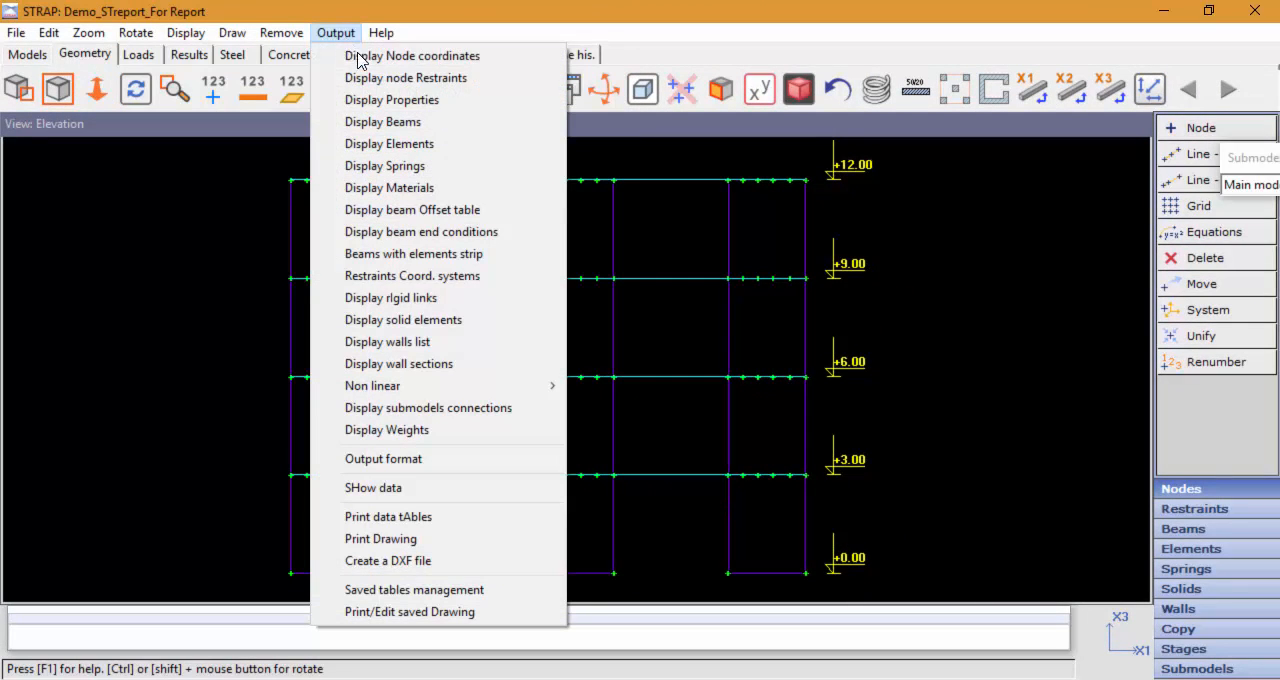
click(417, 363)
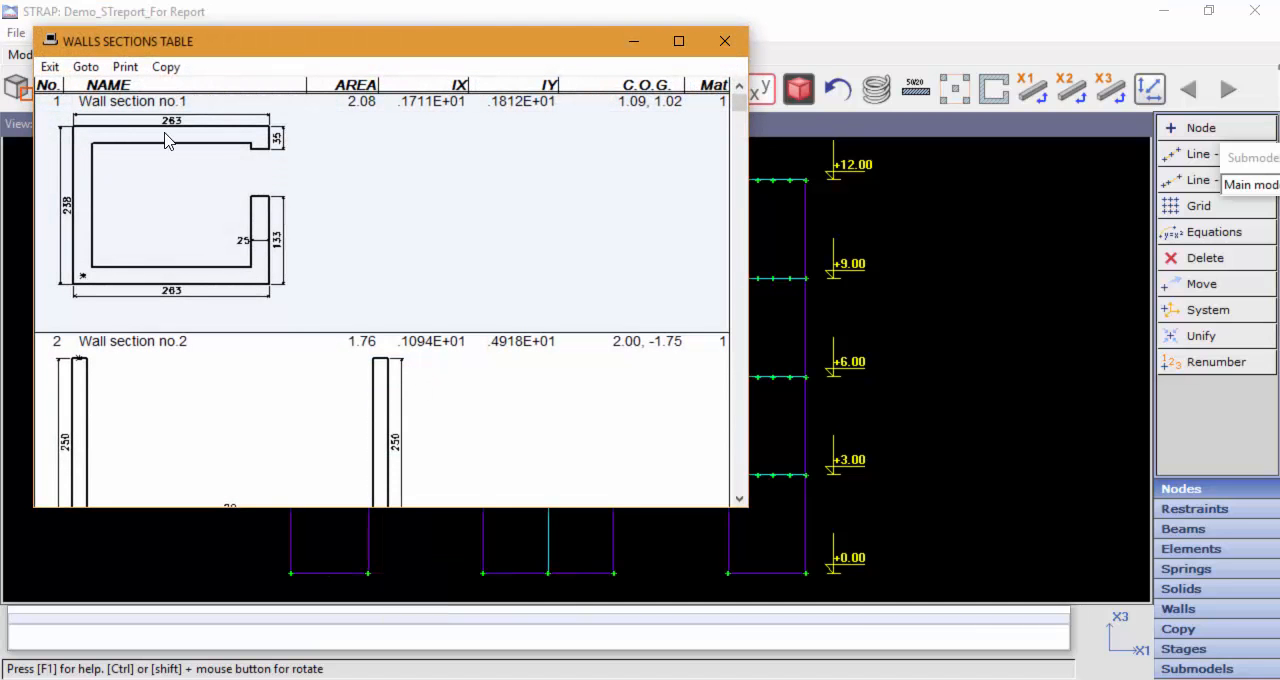
click(125, 66)
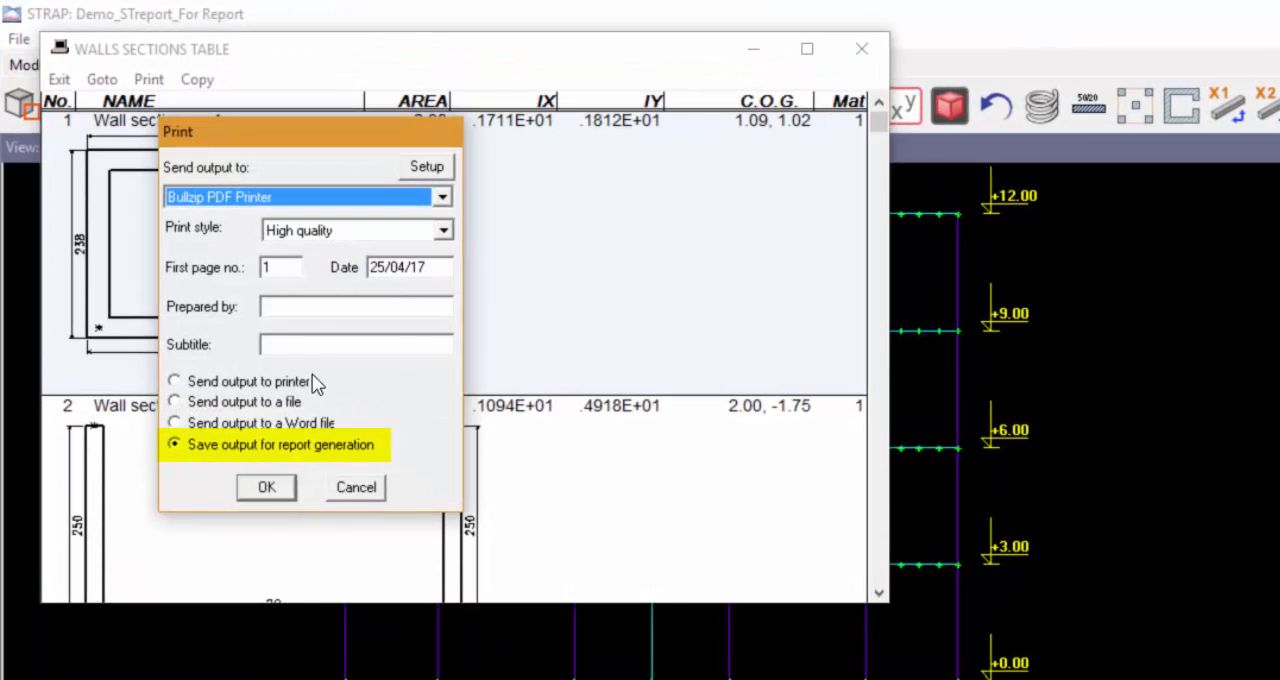
click(297, 343)
text(Wal)
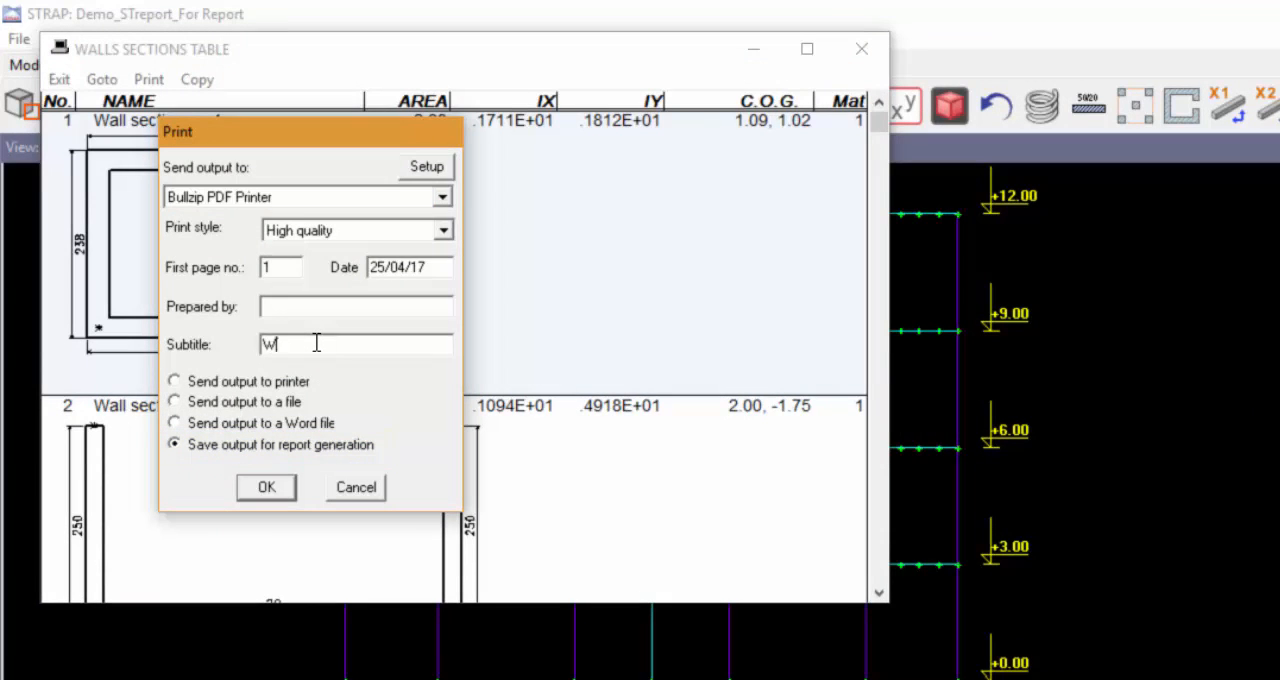
text(l Sections)
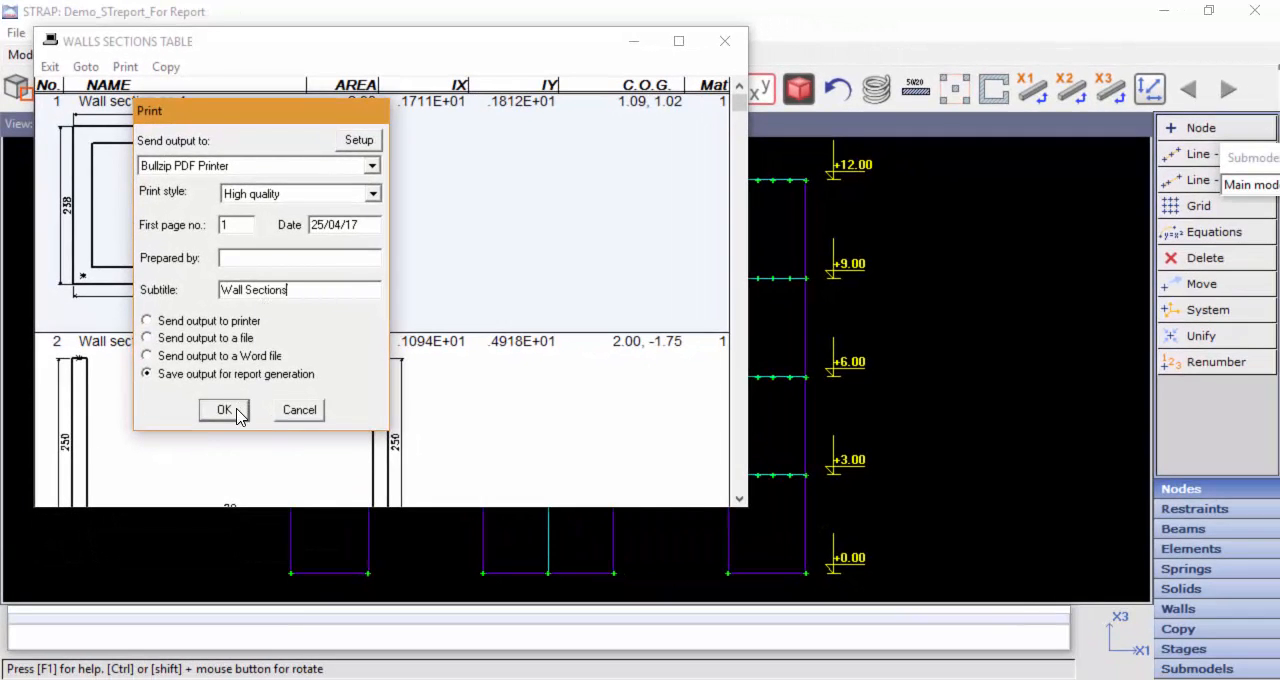
click(236, 410)
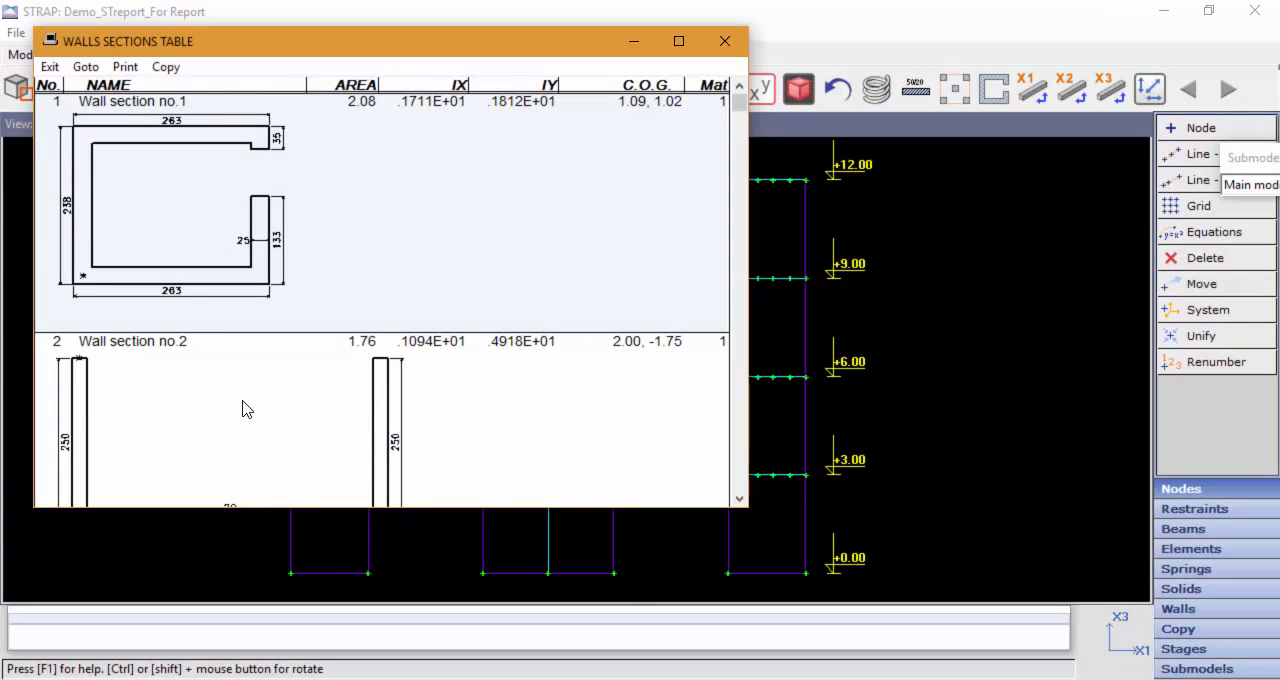
click(726, 43)
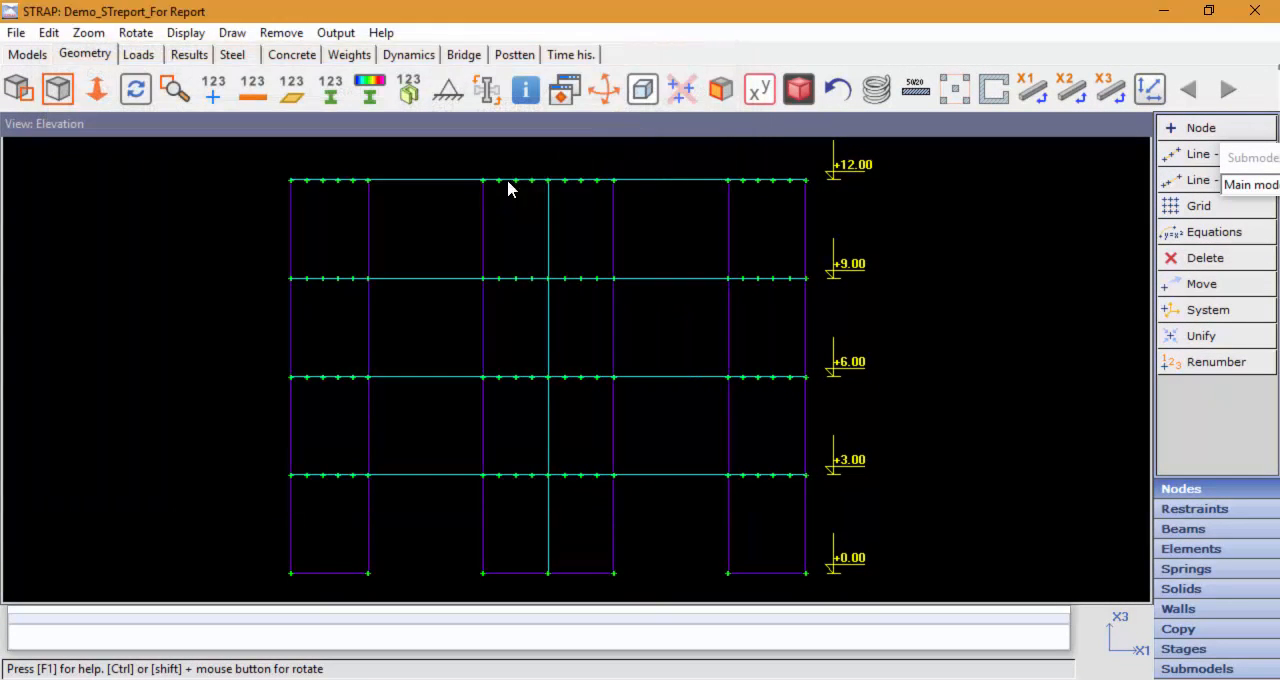
Step: Open the saved tables management and display the saved walls sections table to review its wall sections, closing the table again
click(336, 33)
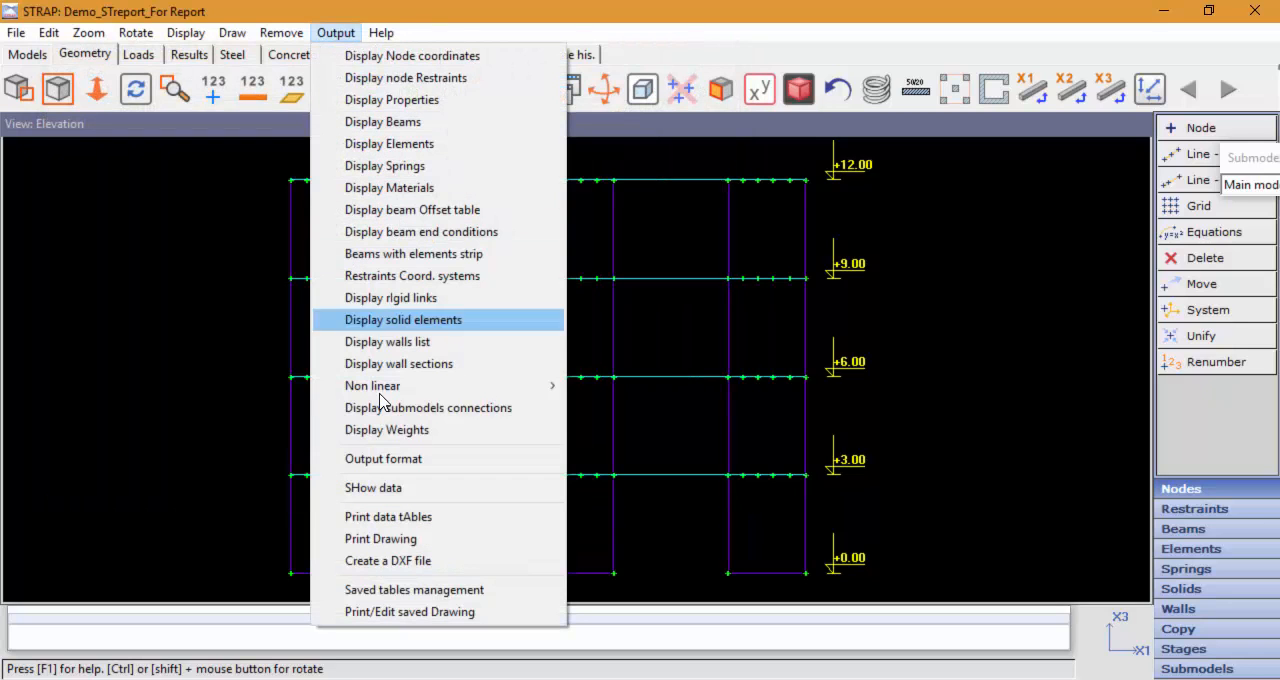
click(397, 590)
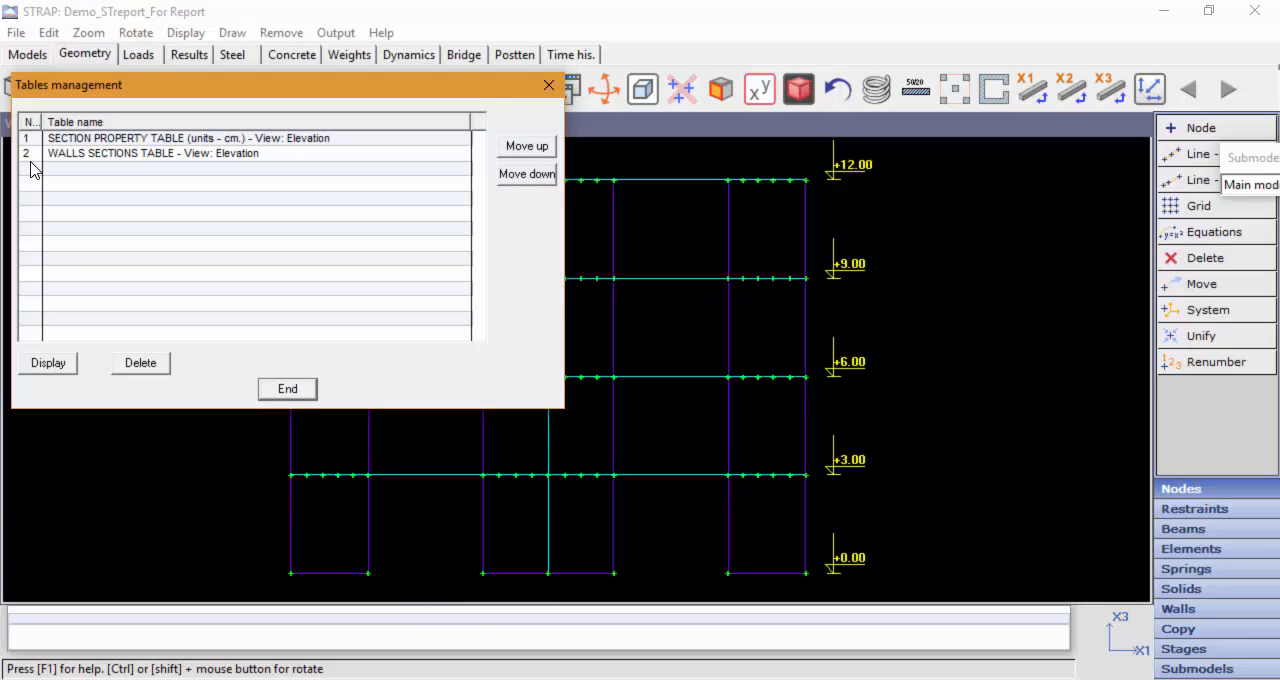
click(30, 154)
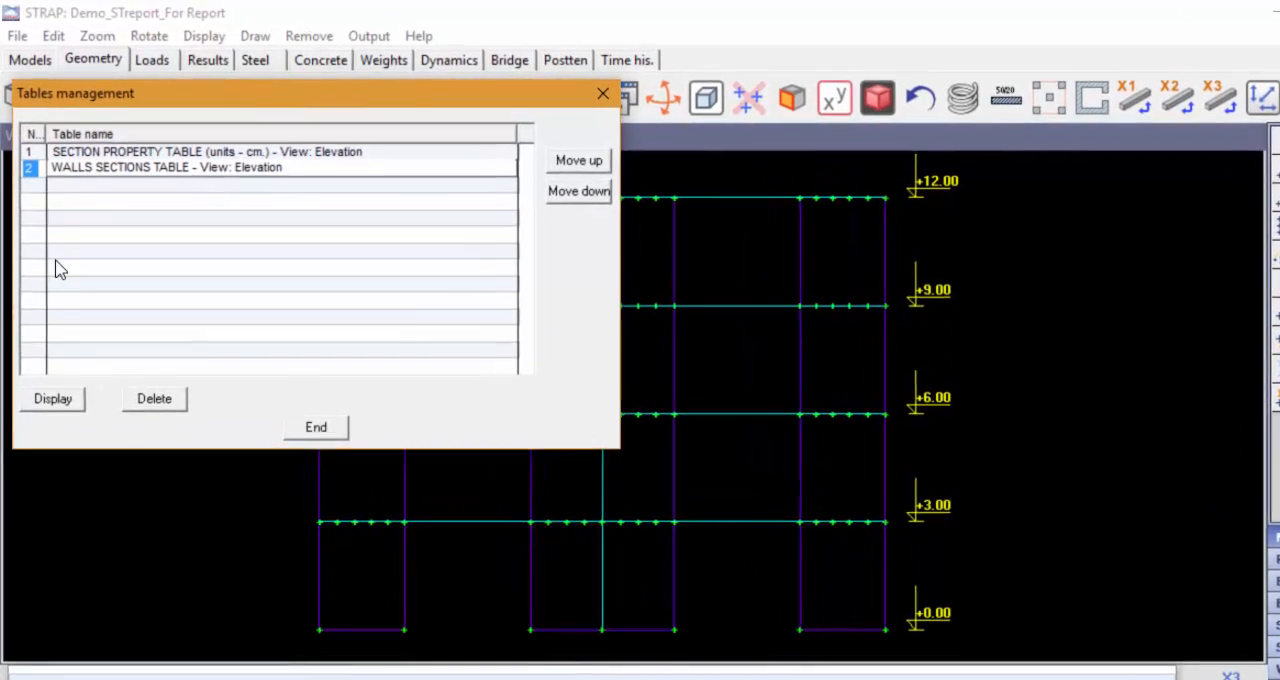
click(48, 363)
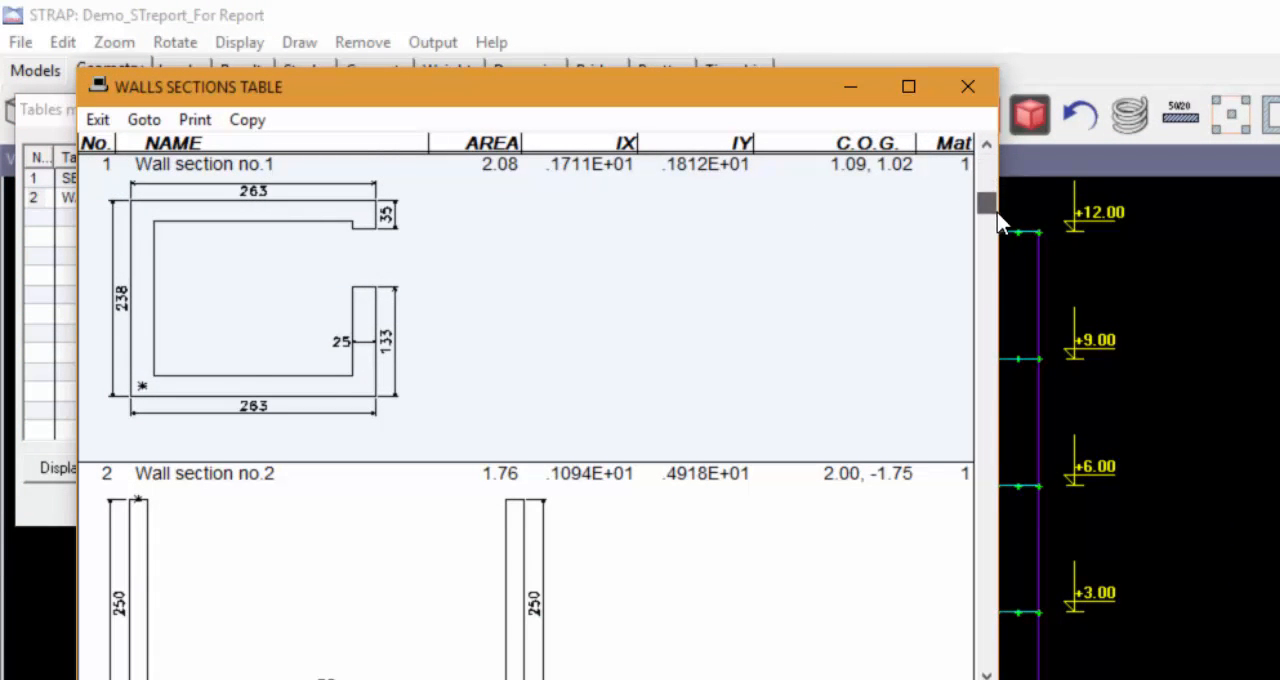
drag(997, 216, 940, 678)
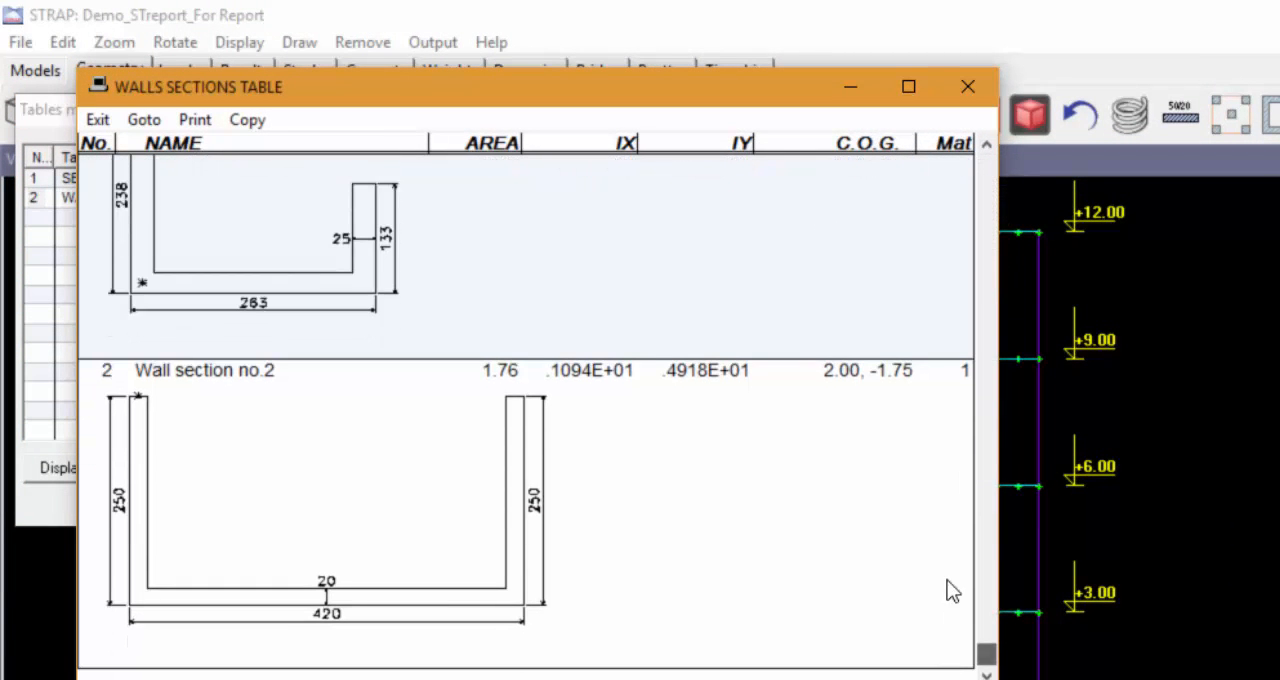
click(968, 87)
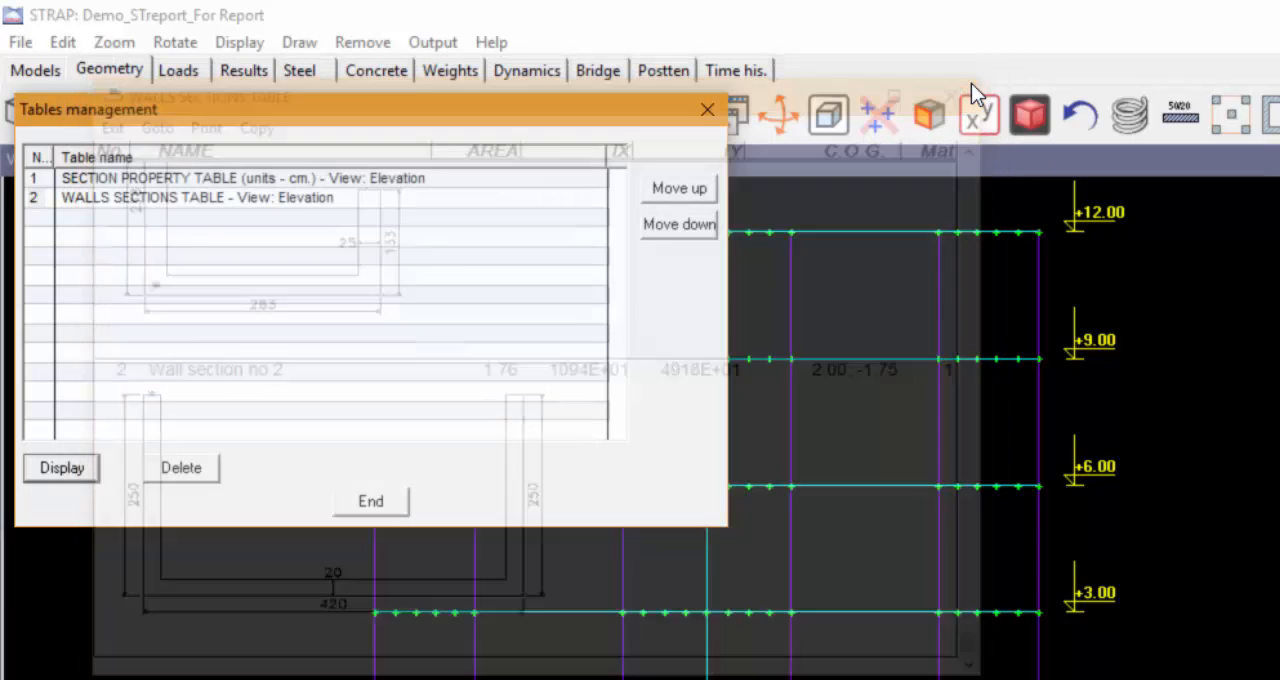
Step: Move the walls sections table above the section property table, return it to second place, and end the tables management
click(34, 197)
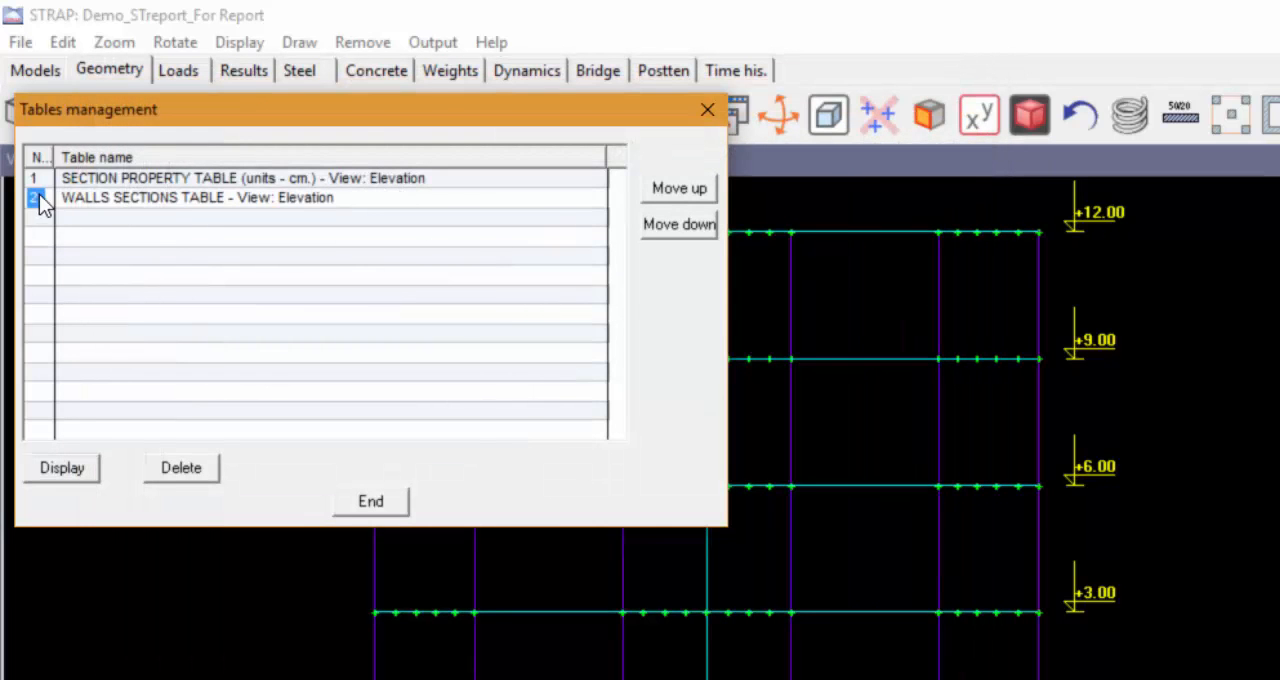
click(686, 199)
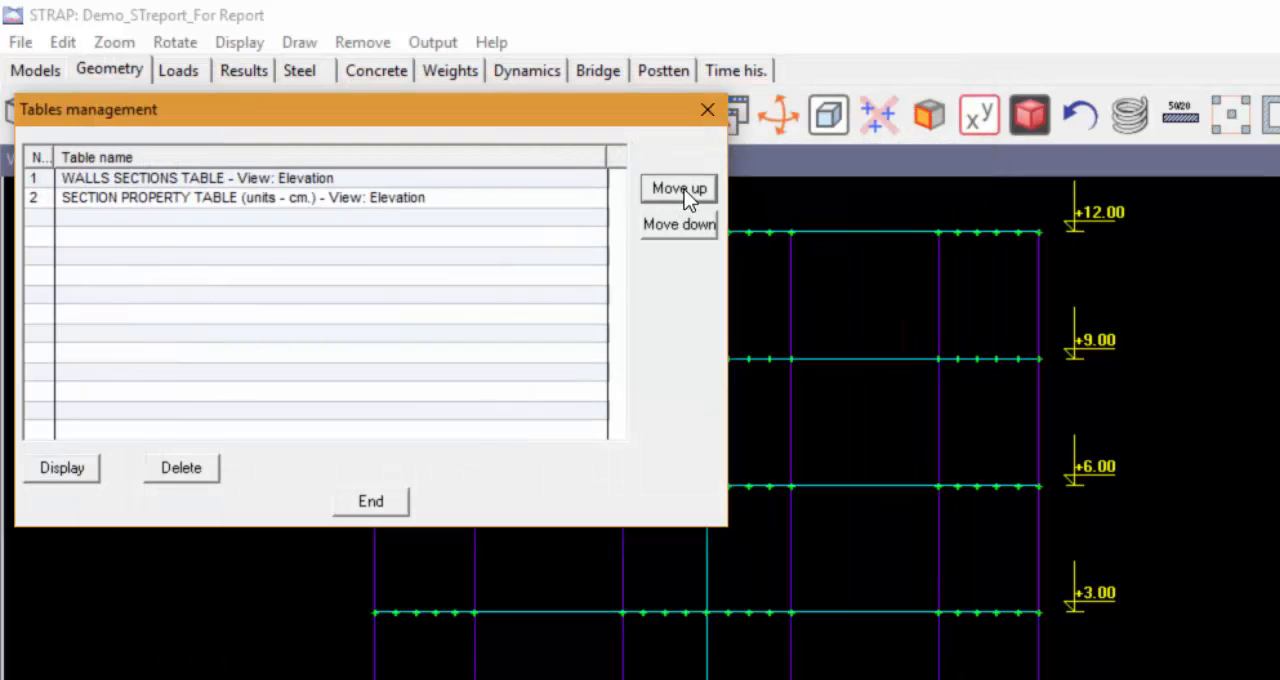
click(685, 226)
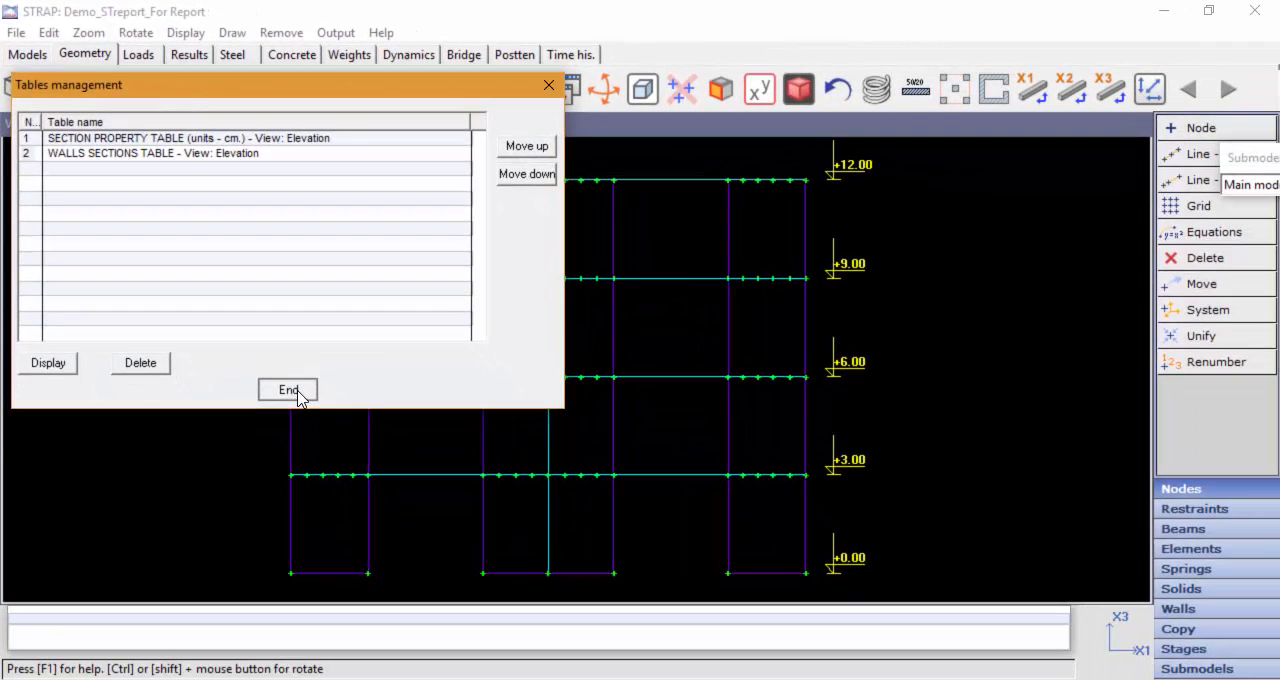
click(383, 503)
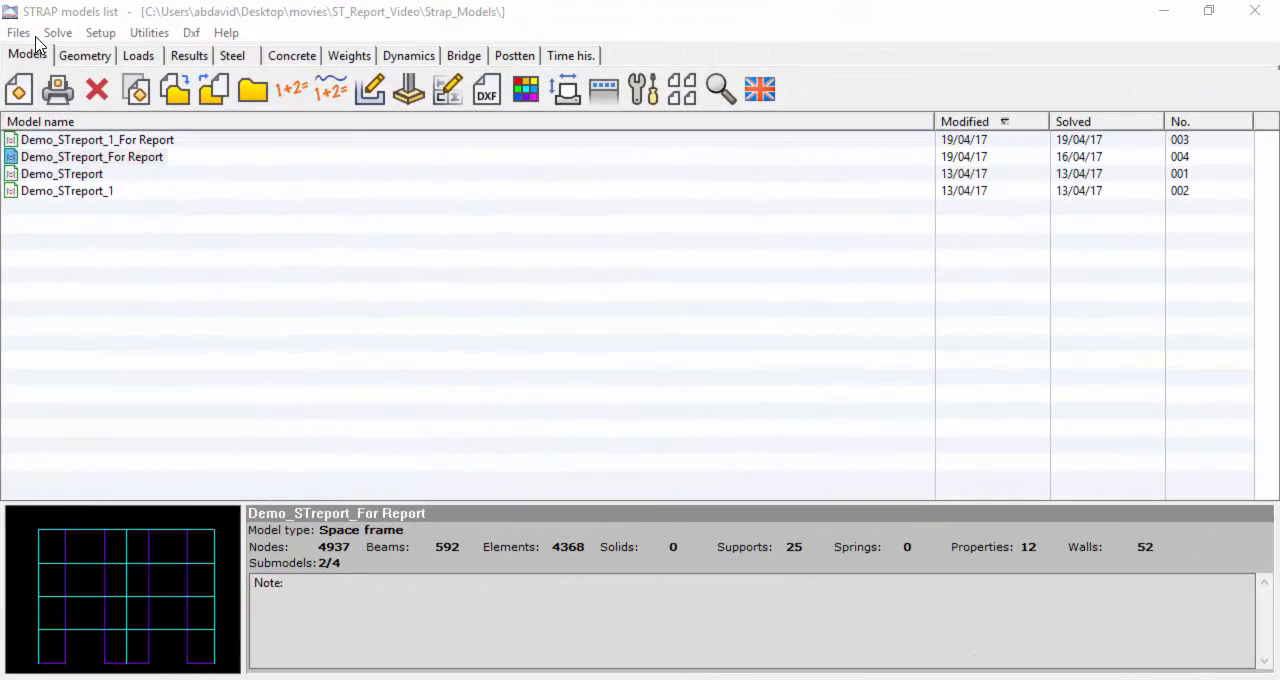
Step: Create a report for the model Demo_STreport_For Report and open the Rich Text file STReport_Demo_Eng in it
click(52, 163)
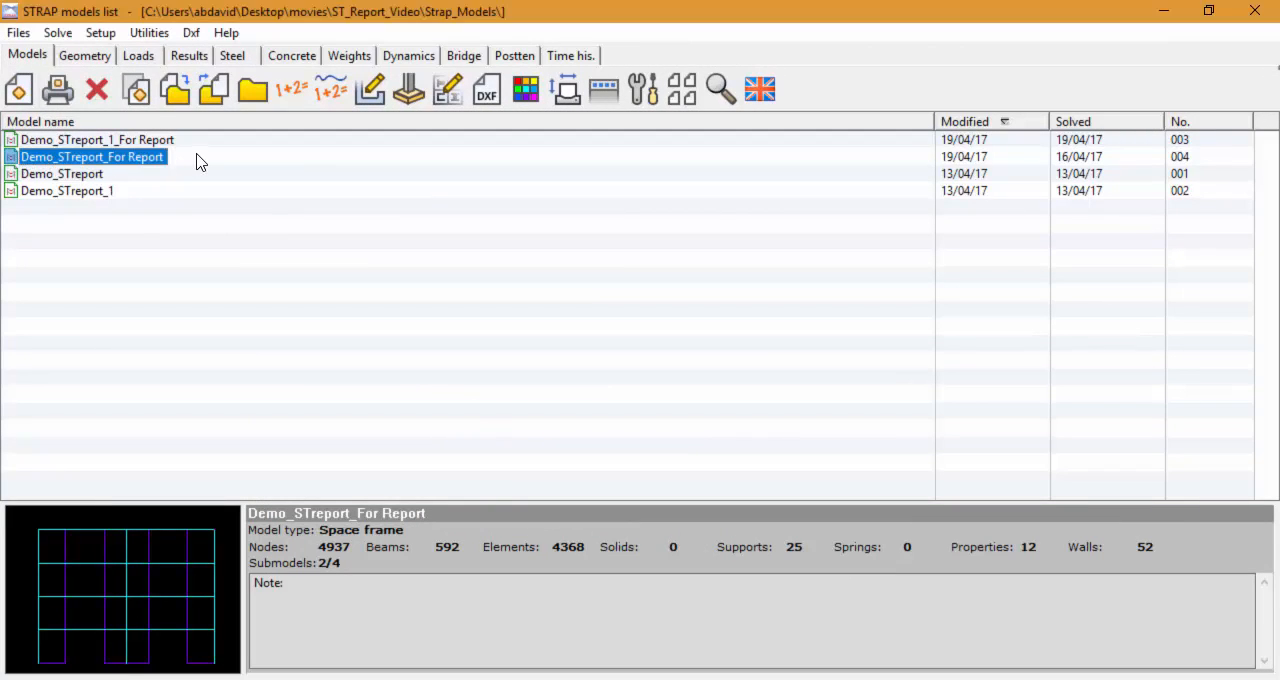
click(19, 33)
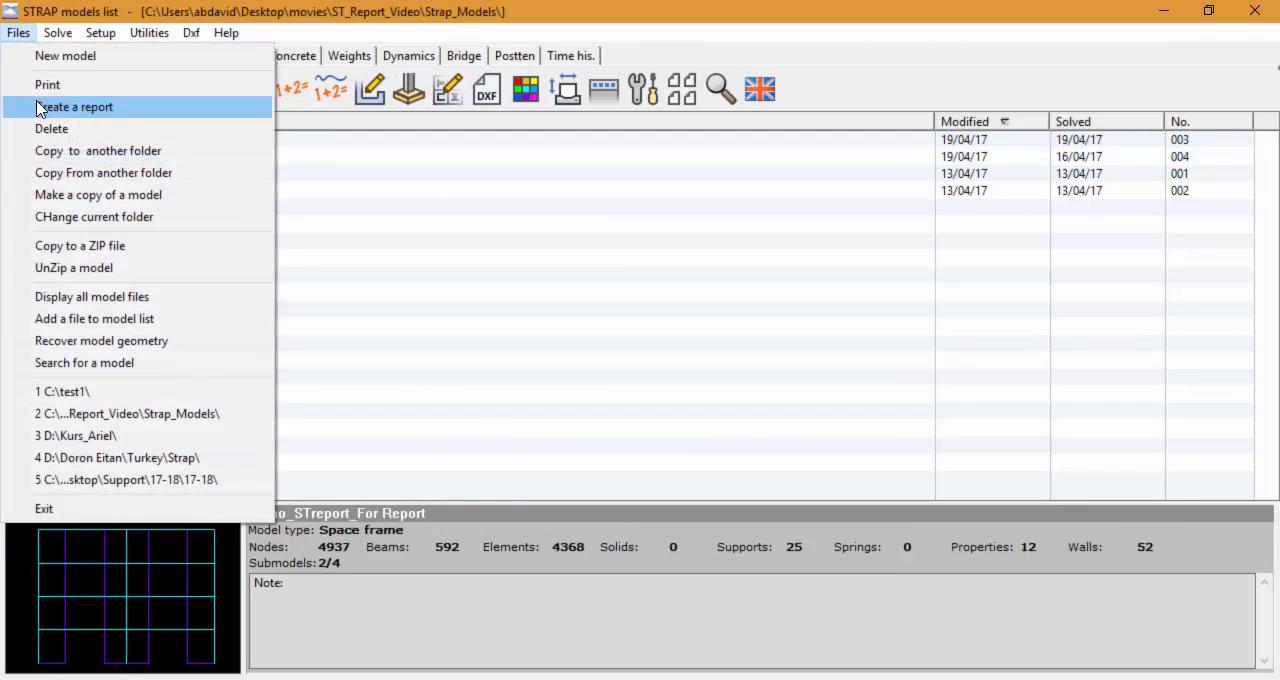
click(38, 107)
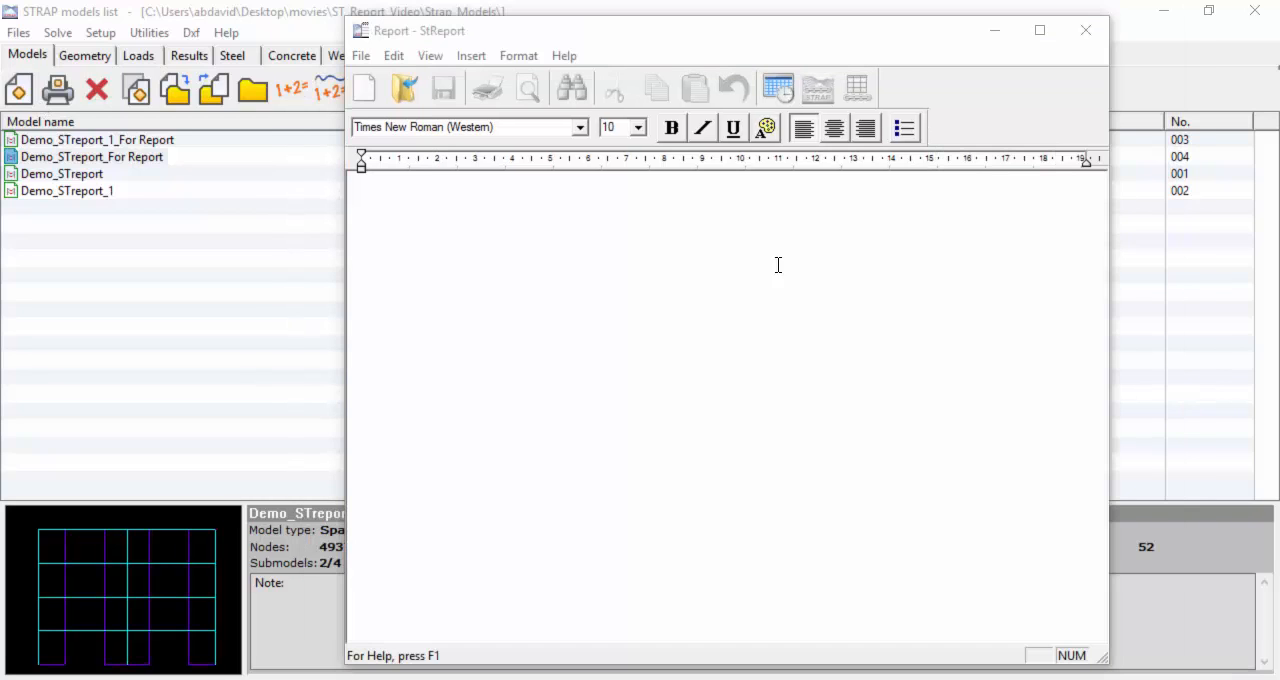
click(404, 88)
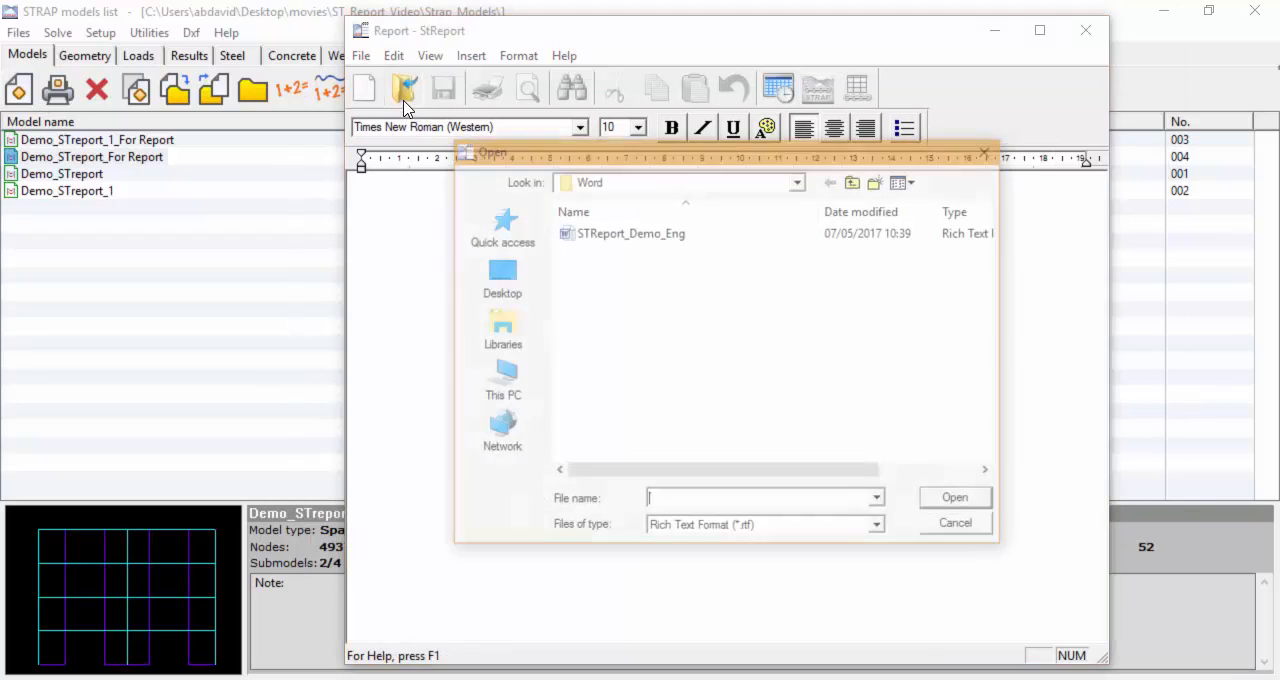
click(592, 234)
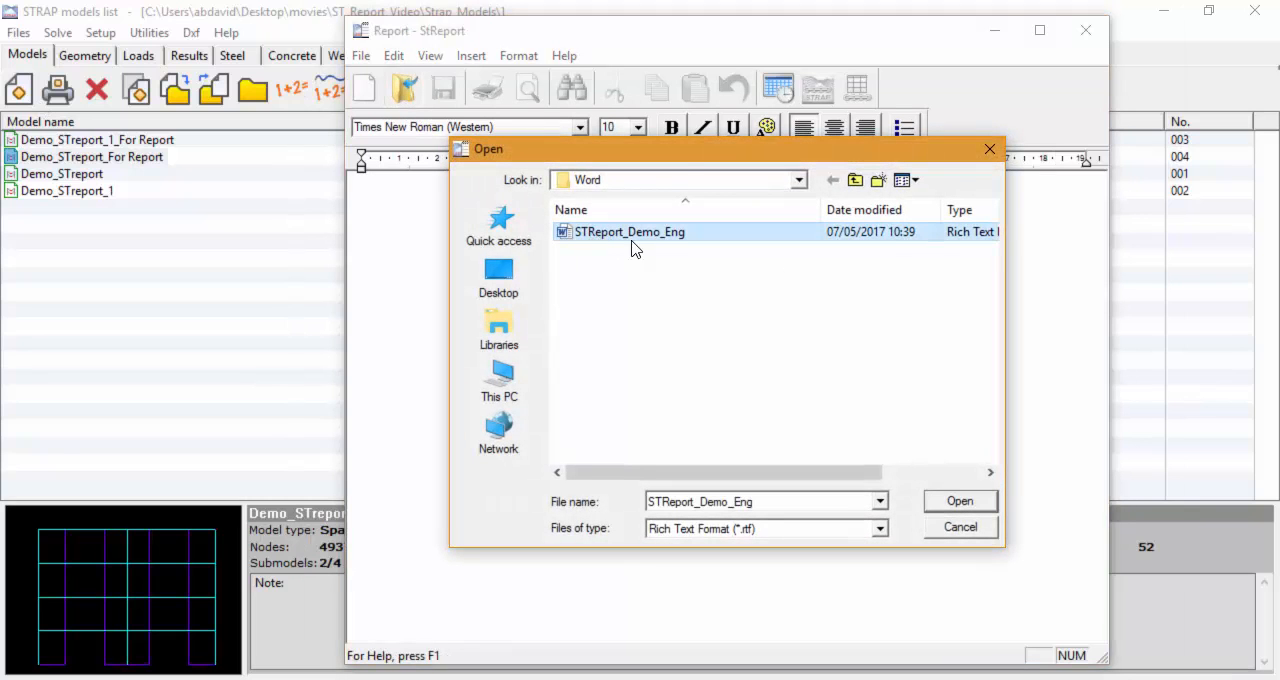
click(958, 502)
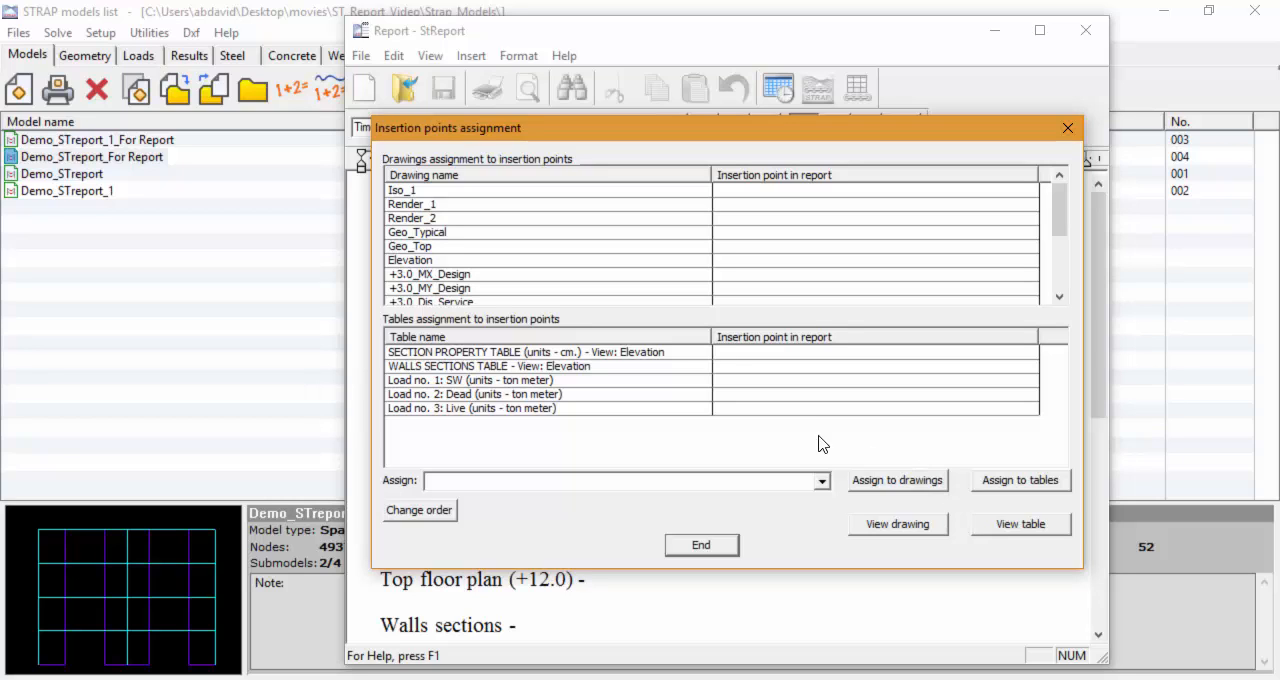
Step: Preview the saved Render_2 drawing and the section property table from the insertion points assignment list
click(421, 220)
click(884, 530)
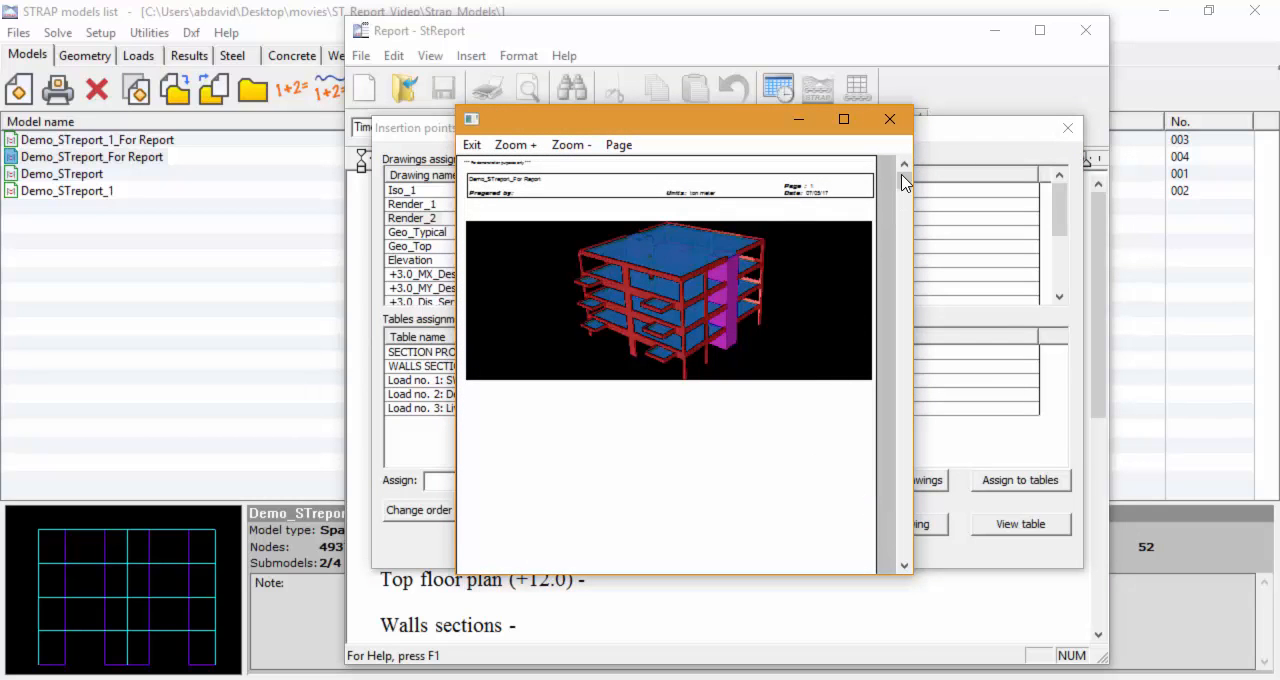
click(889, 119)
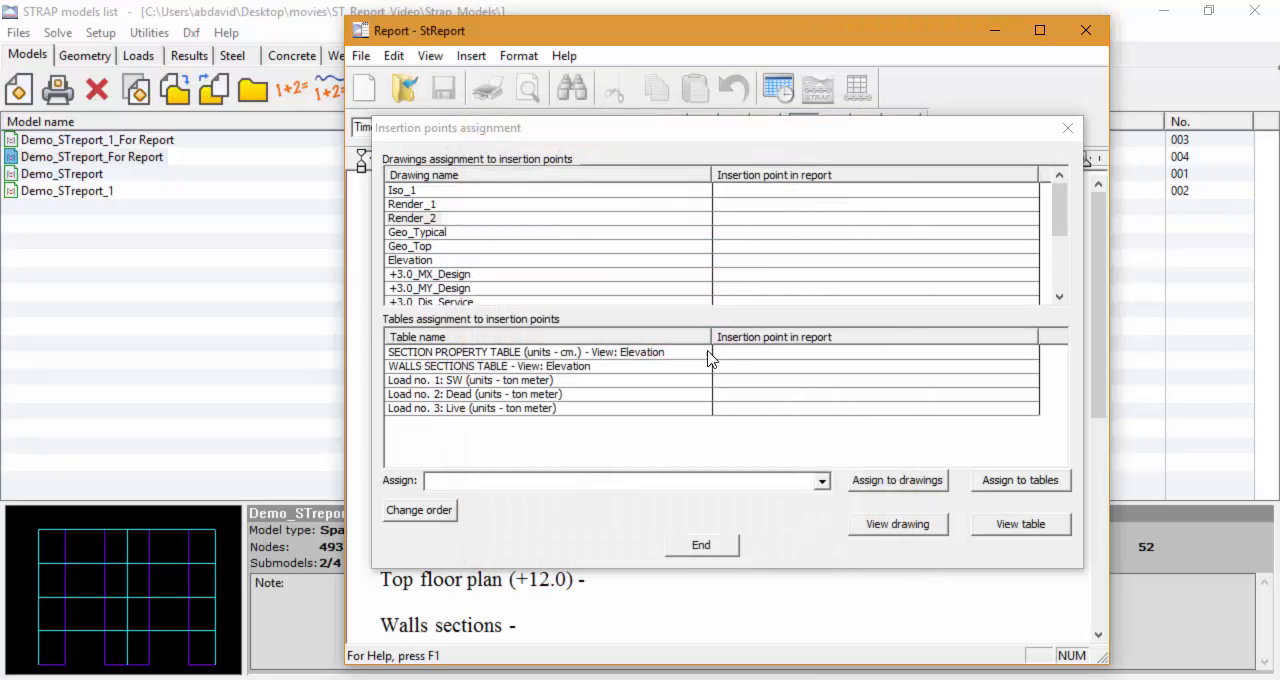
click(549, 356)
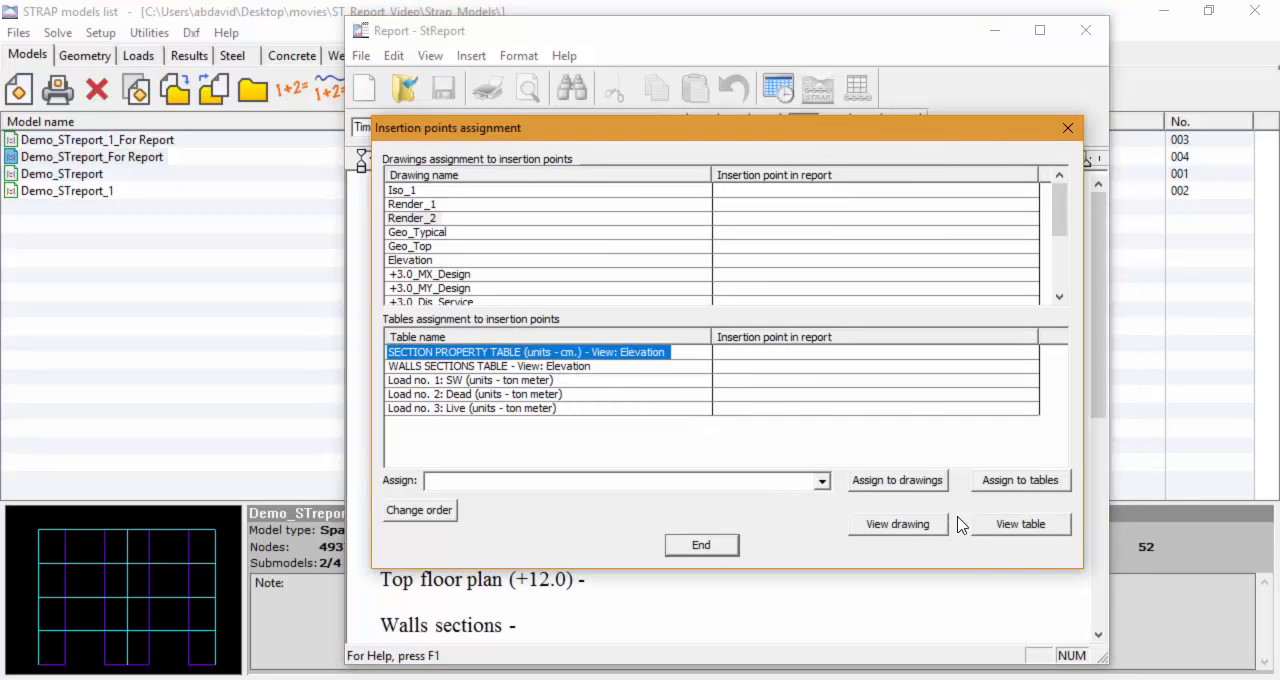
click(1010, 530)
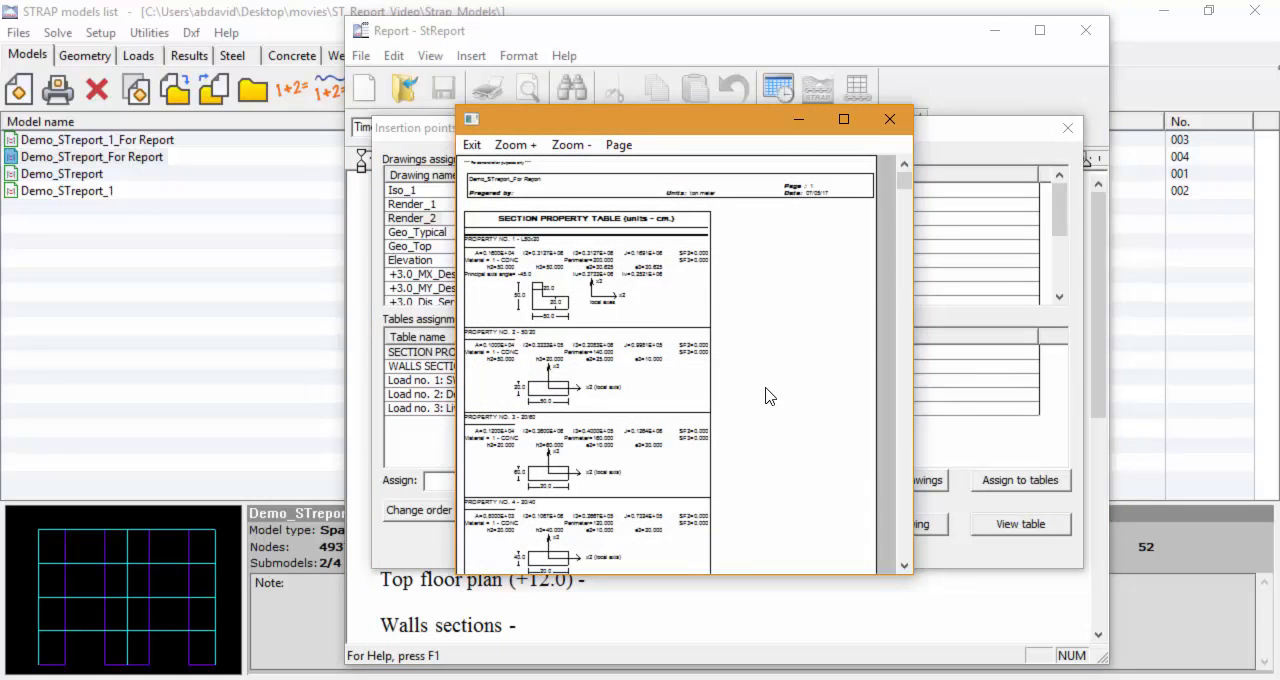
scroll(768, 367, down, 5)
scroll(768, 367, down, 4)
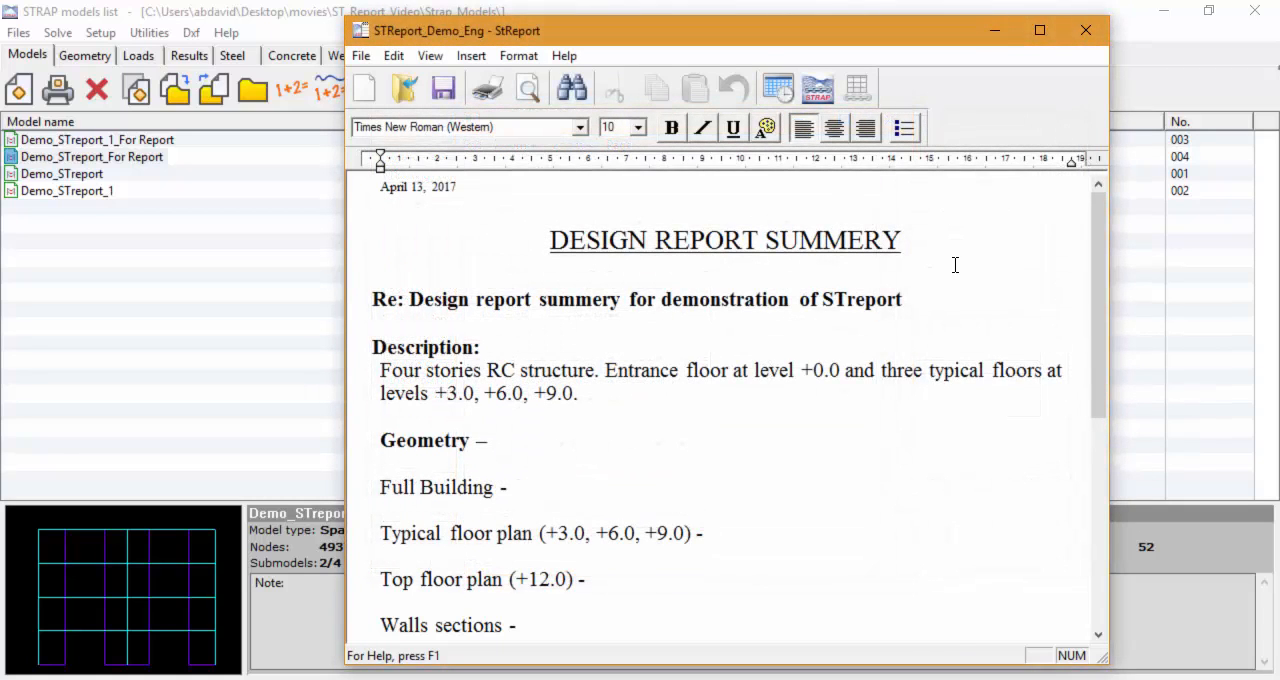
Step: Add a Strap insertion point named Geo_Full Building below the "Full Building" line, skipping to a new page after the inserted tables/drawings
click(403, 511)
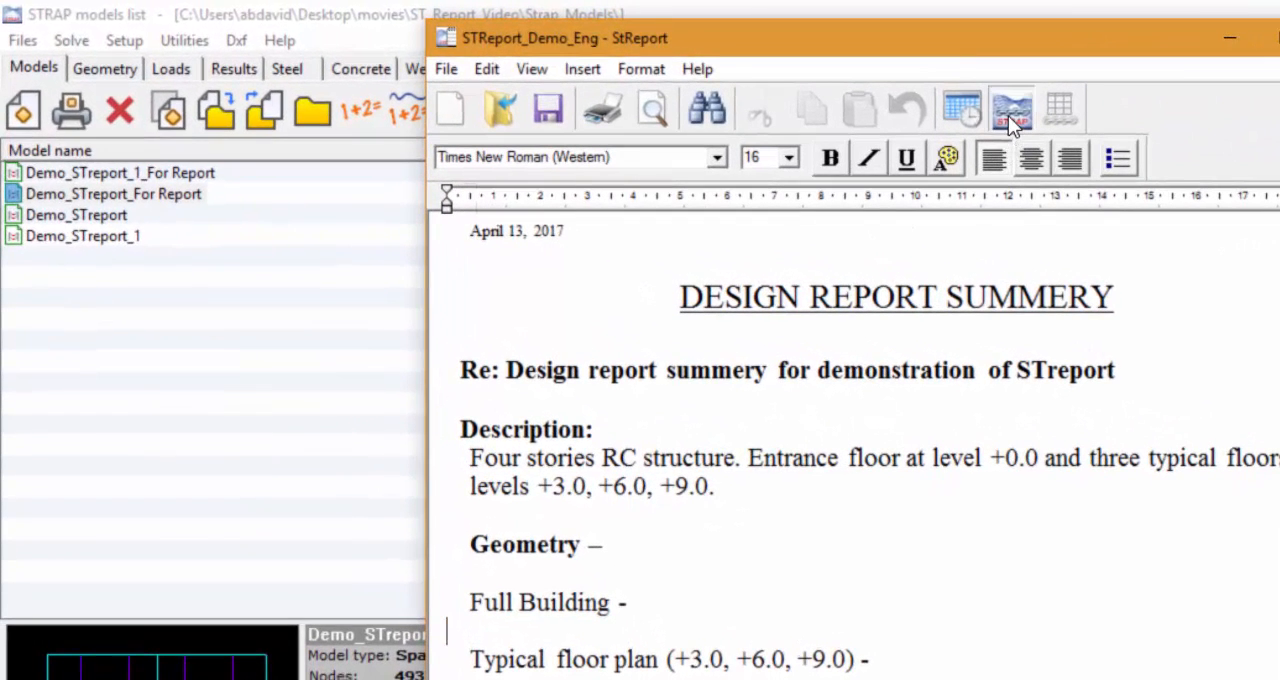
click(822, 91)
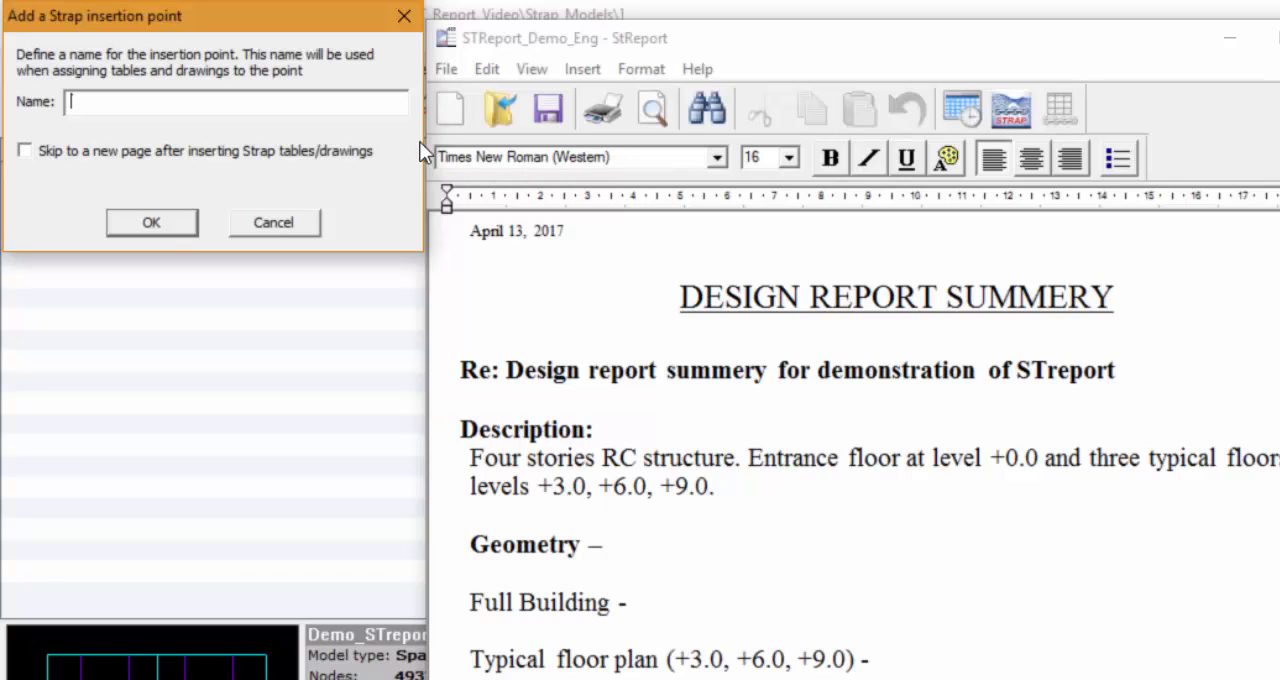
text(Geo_Full Buil)
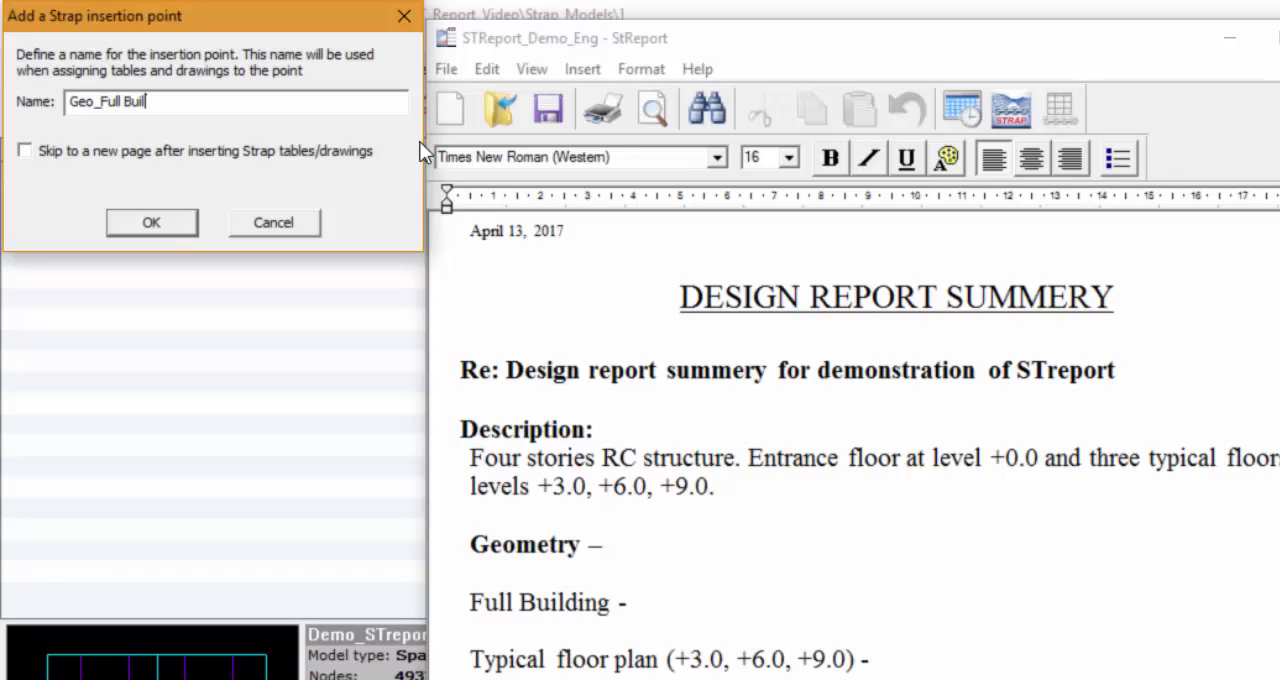
text(ding)
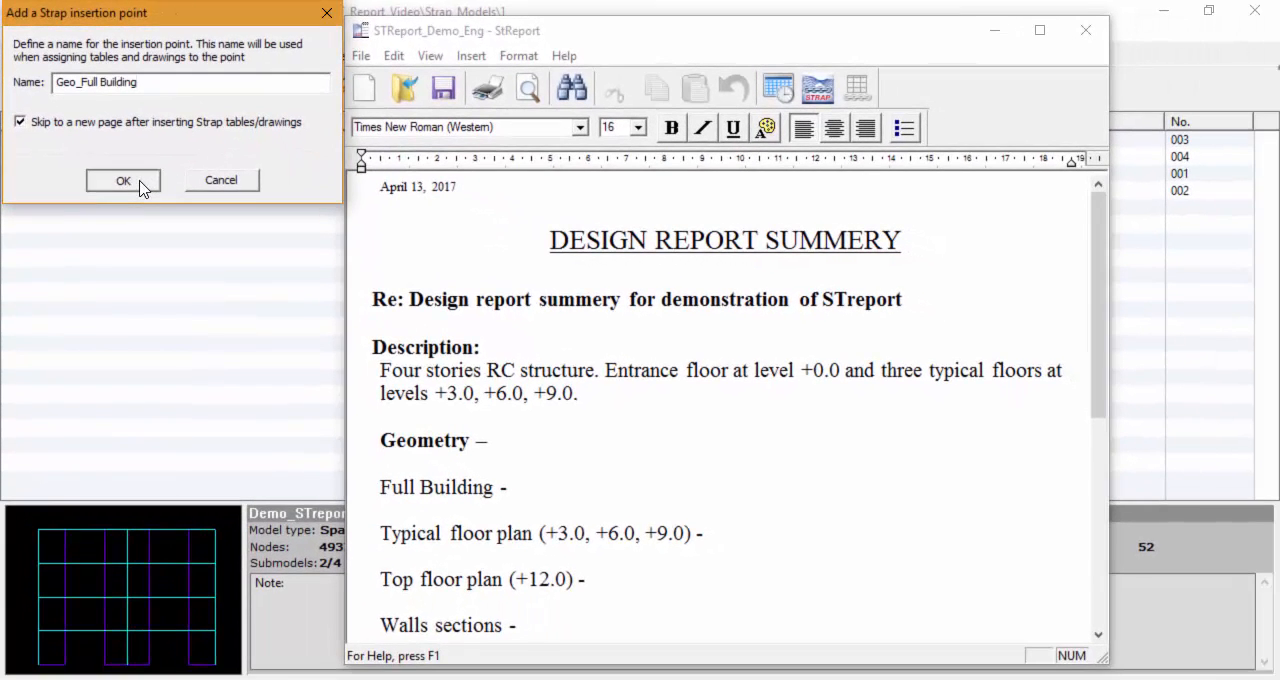
click(123, 180)
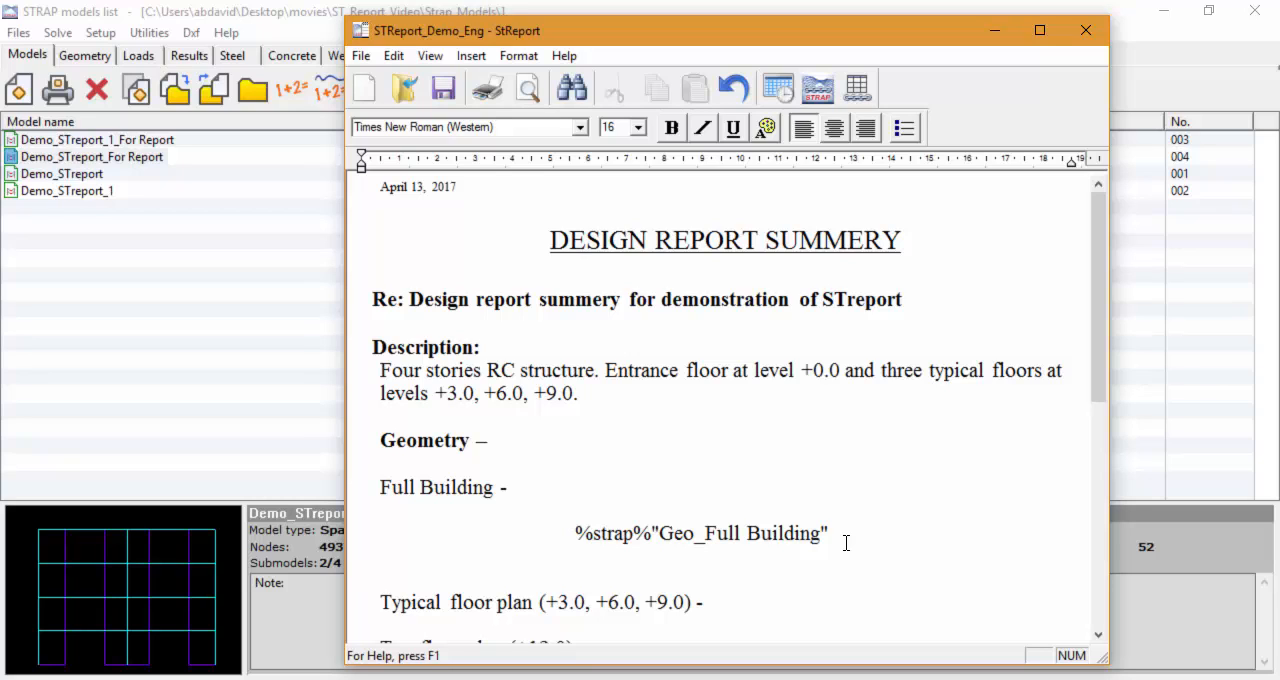
Step: Assign the drawings Iso_1, Render_1 and Render_2 to the insertion point Geo_Full Building
click(857, 89)
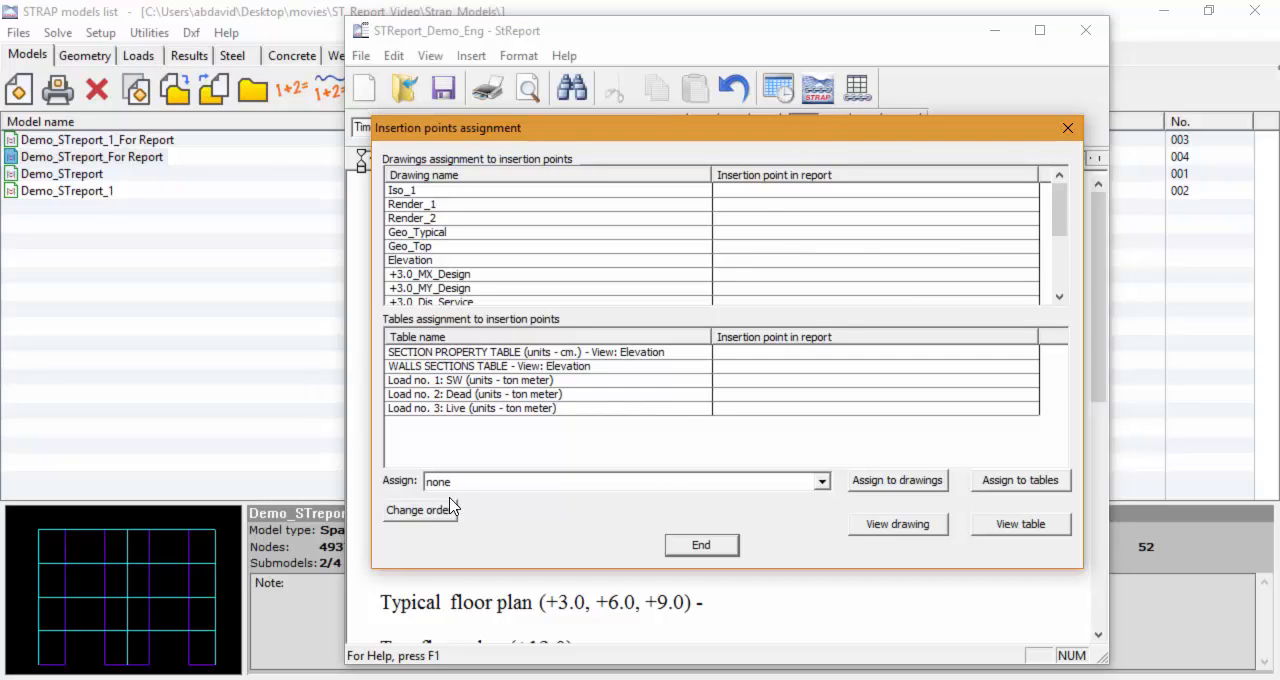
click(468, 483)
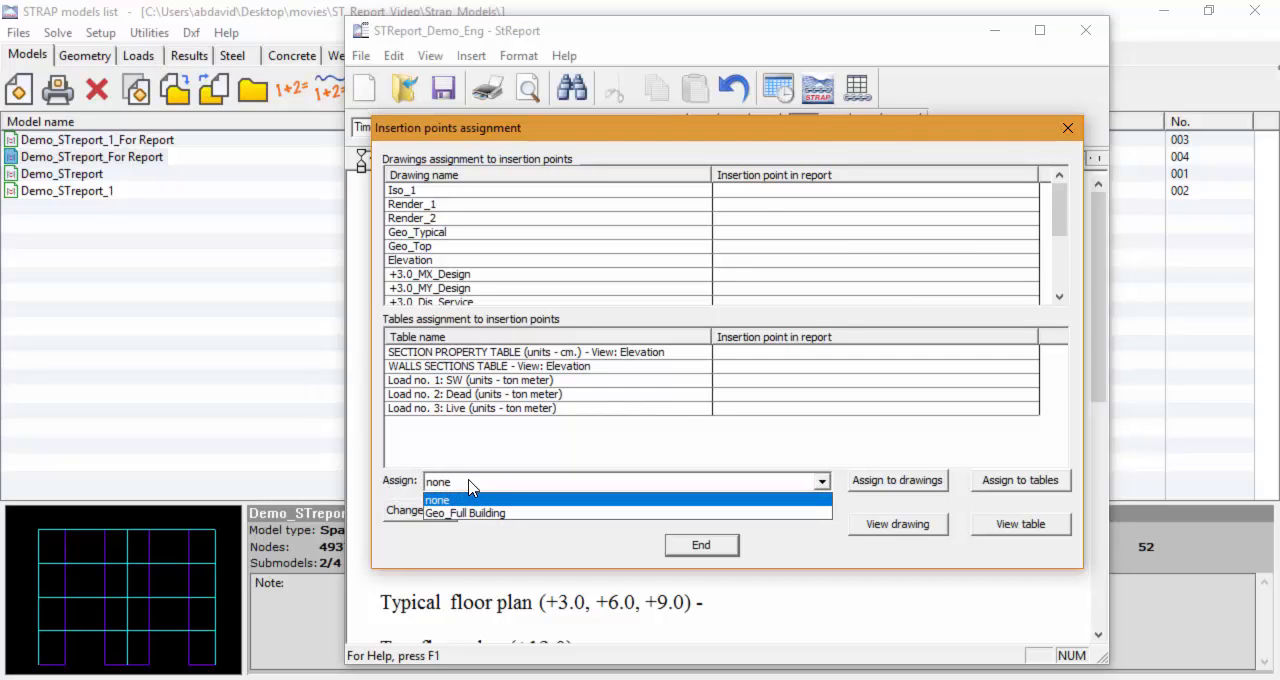
click(478, 513)
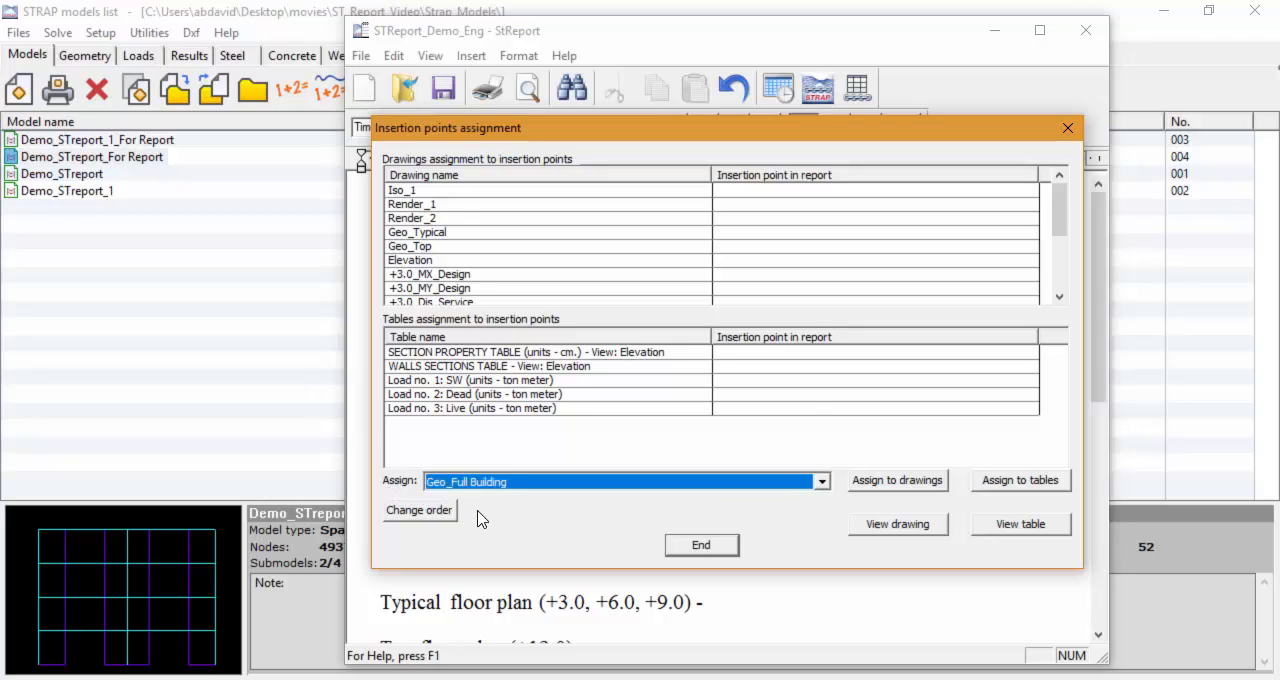
click(408, 191)
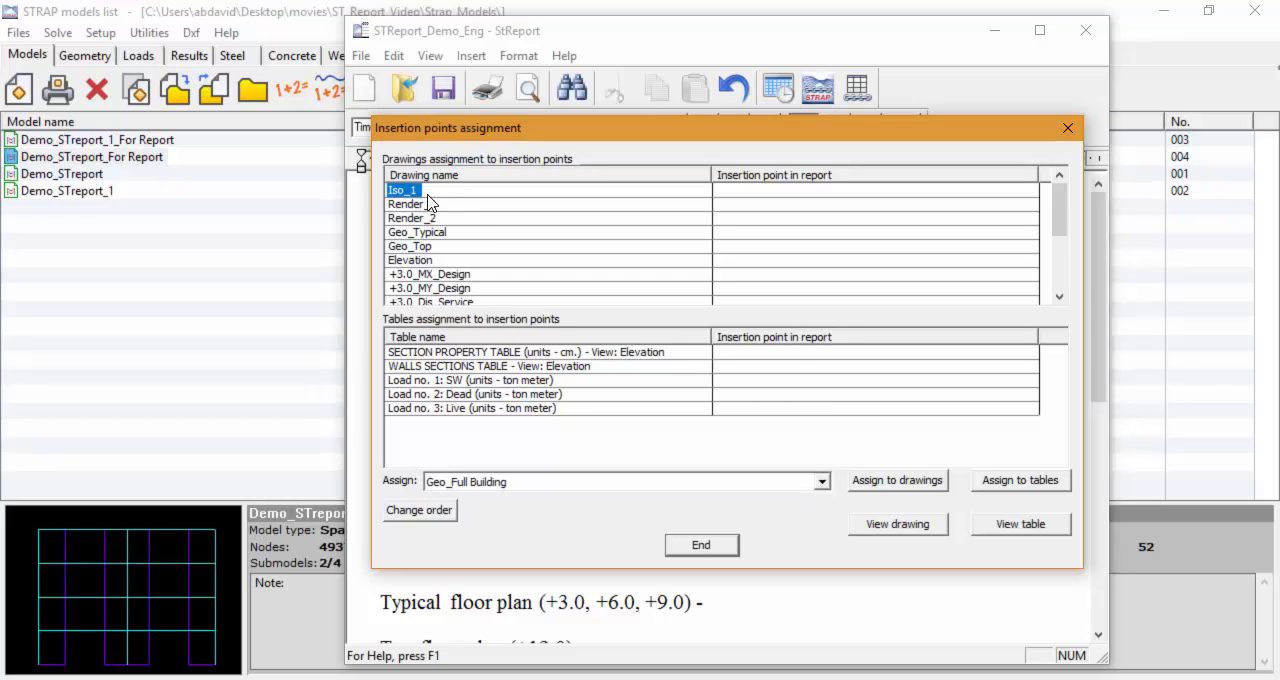
click(885, 485)
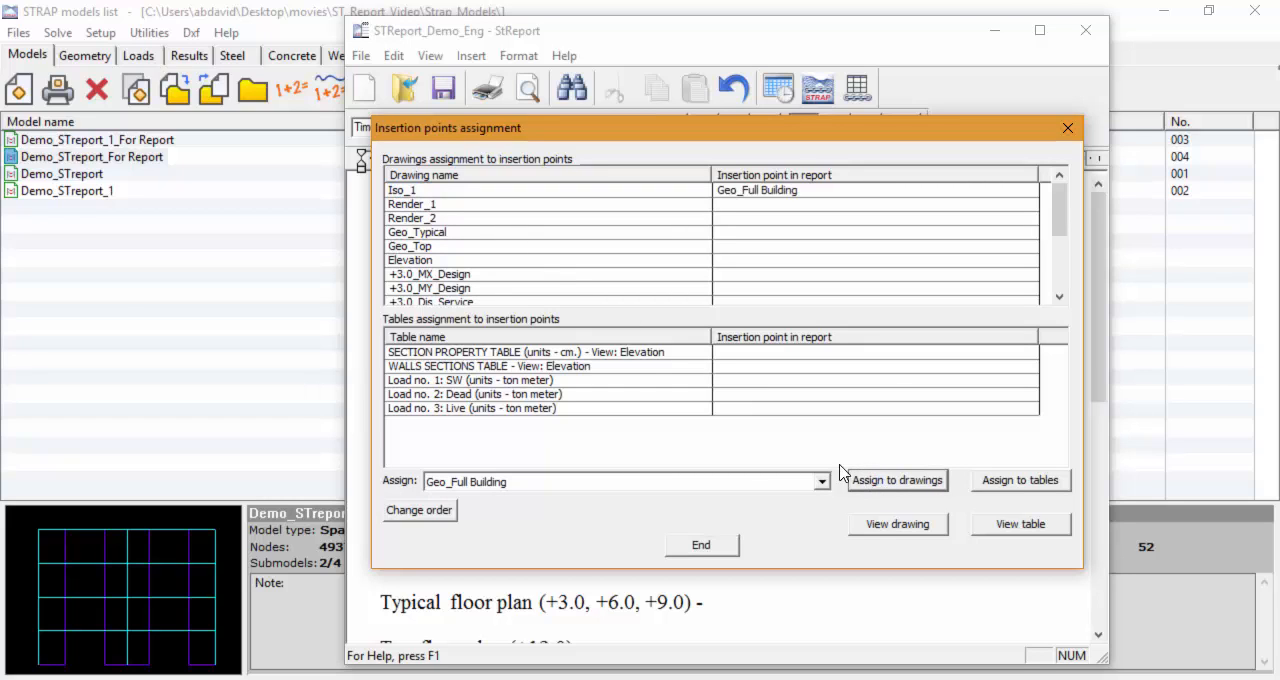
click(426, 207)
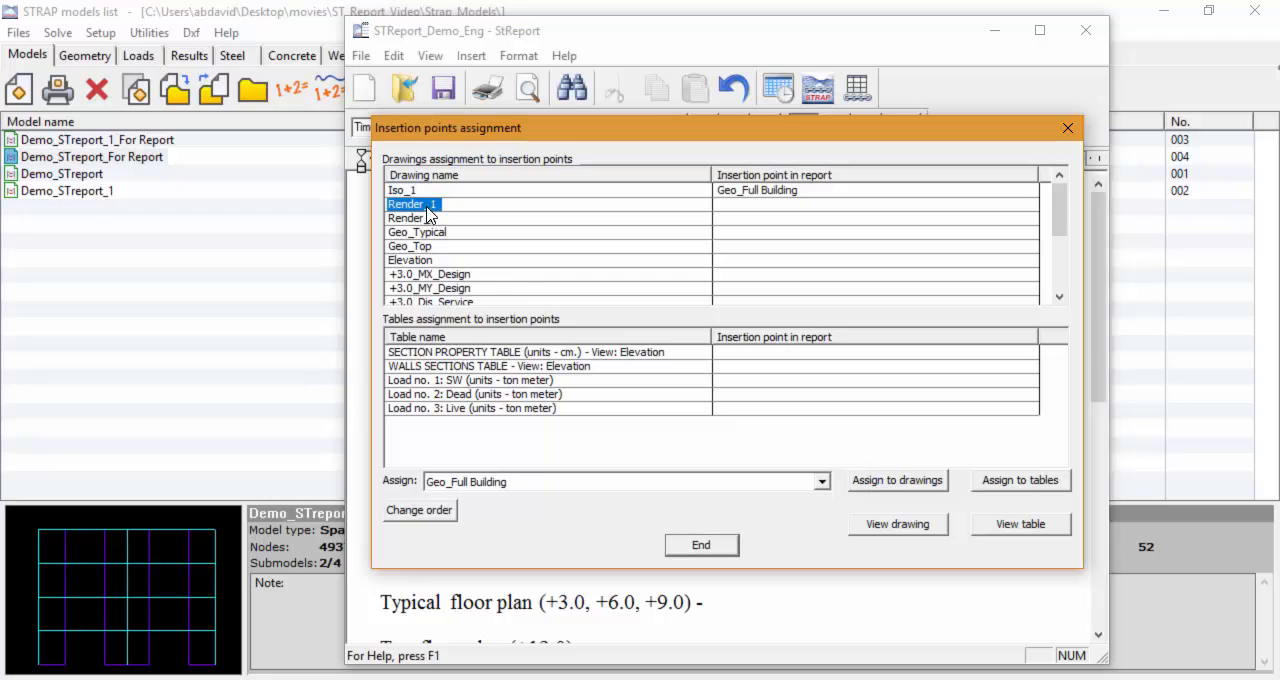
click(875, 484)
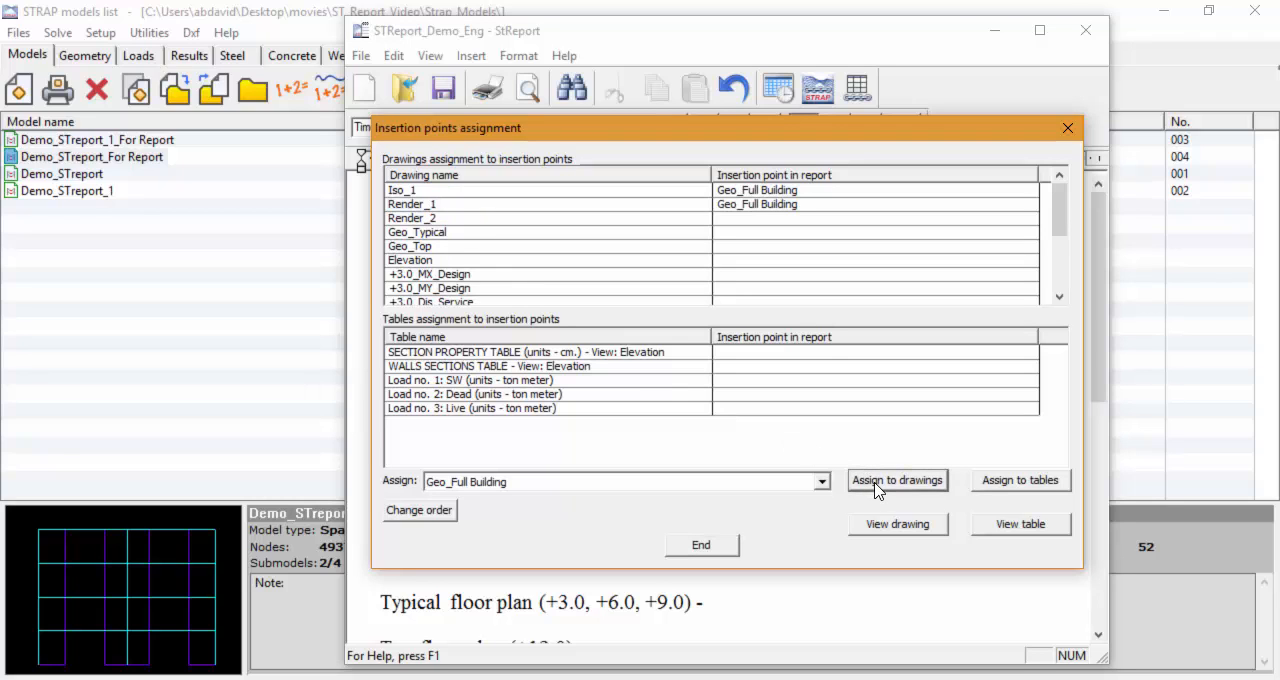
click(423, 220)
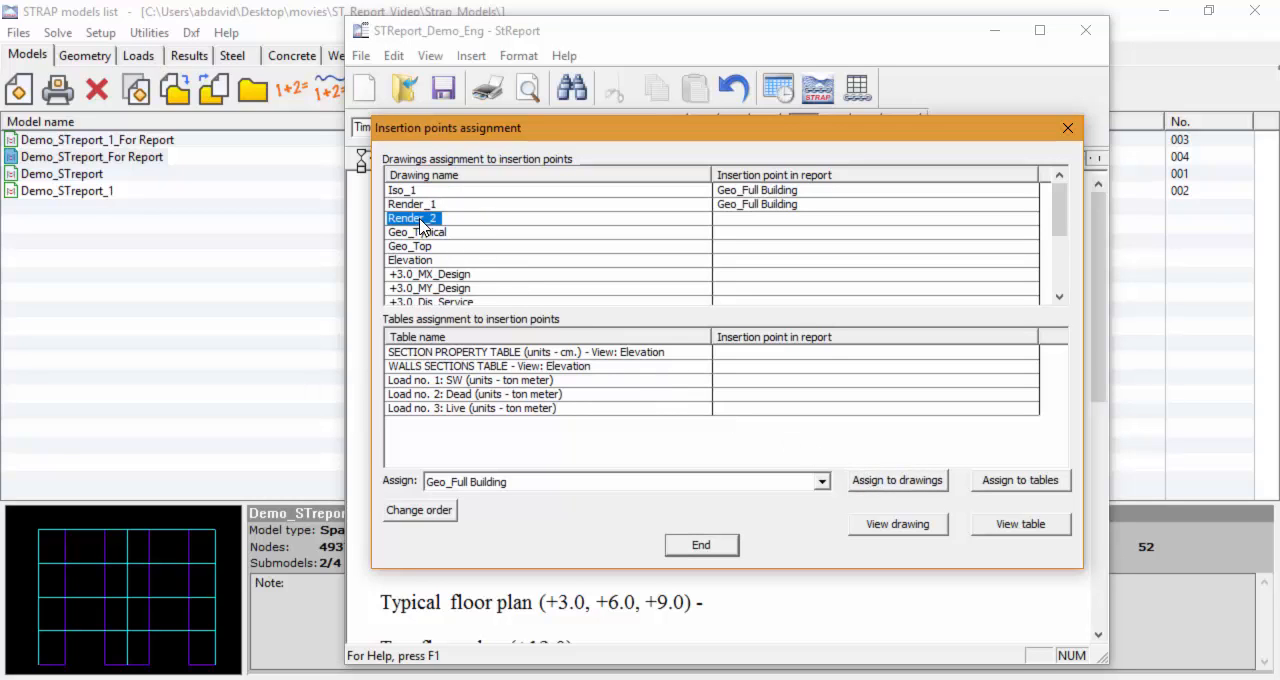
click(895, 484)
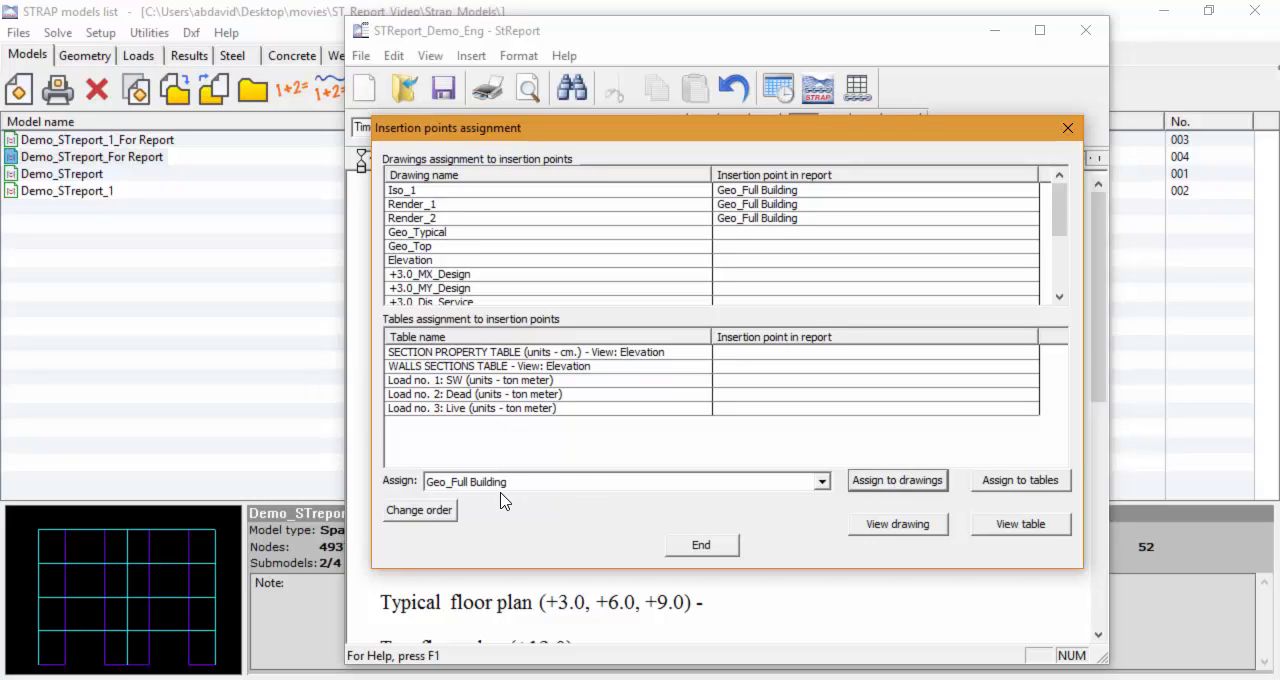
Step: Move Render_1 up and back down in the order of the drawings assigned to Geo_Full Building
click(436, 512)
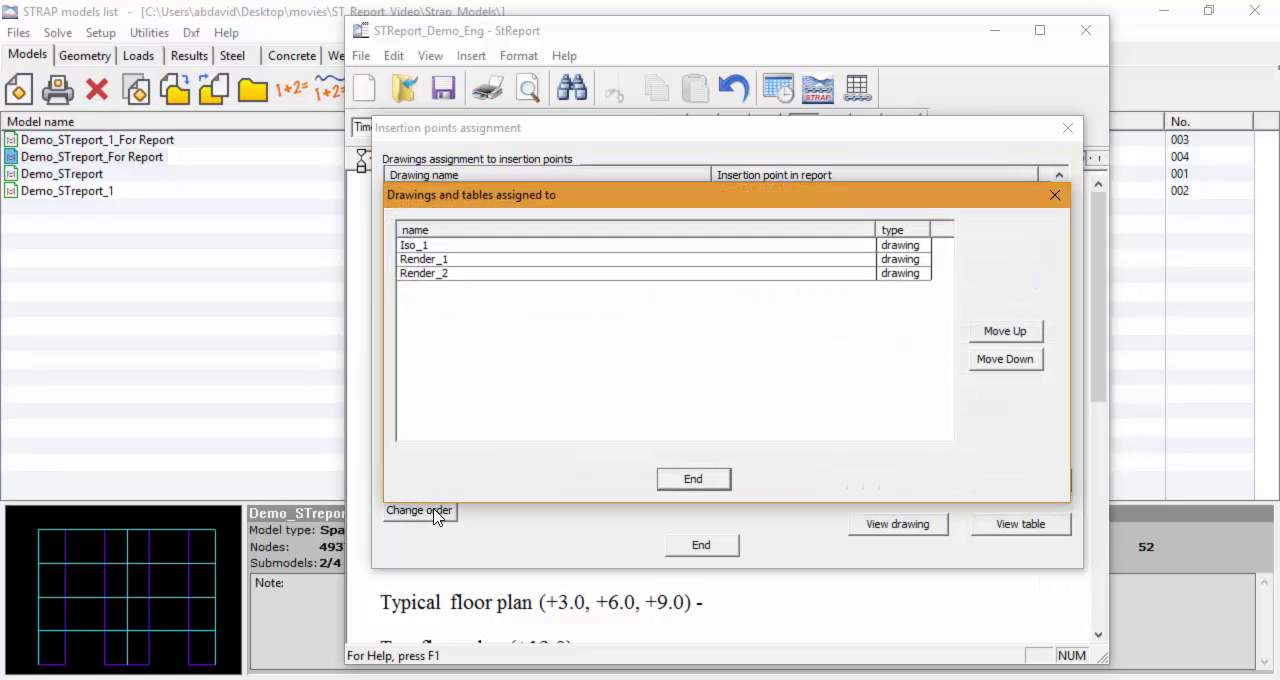
click(443, 262)
click(998, 334)
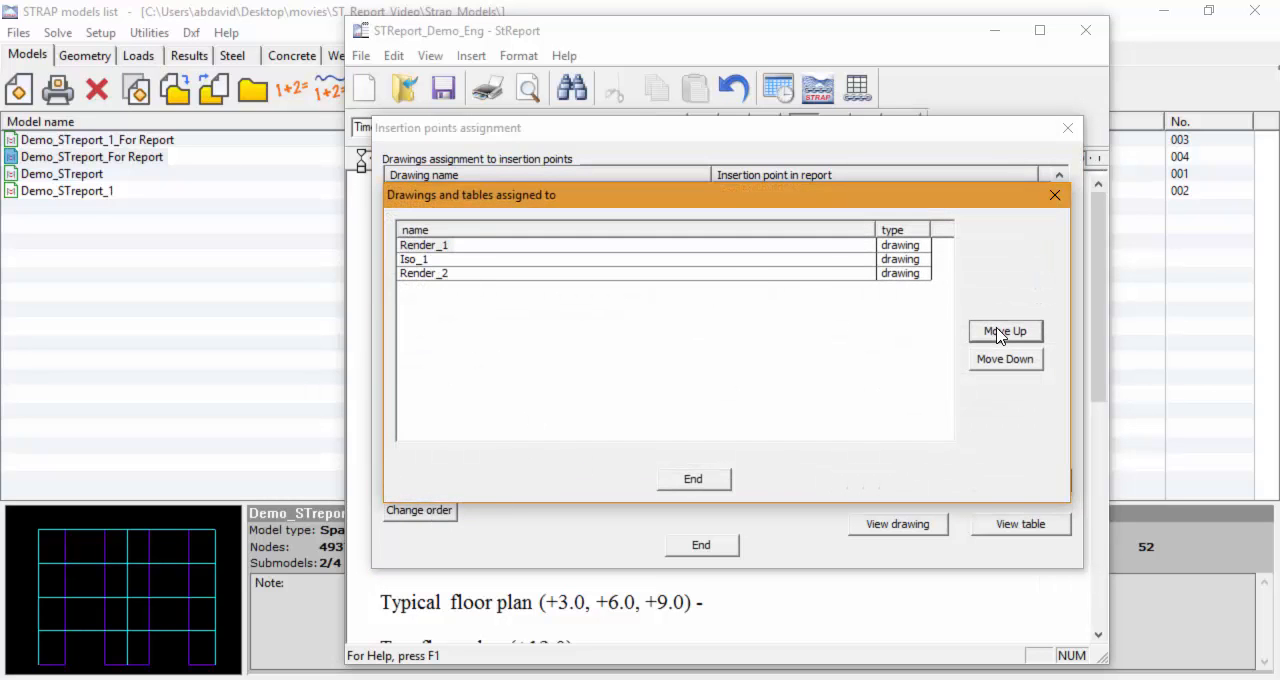
click(450, 248)
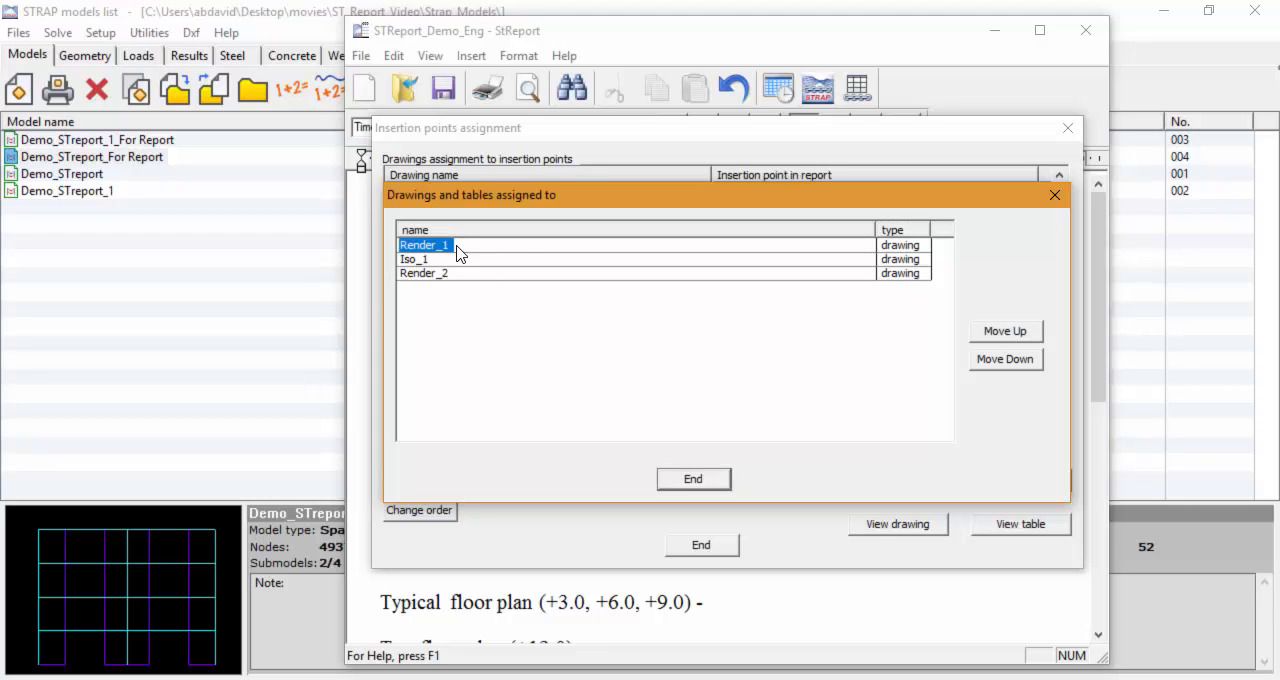
click(986, 360)
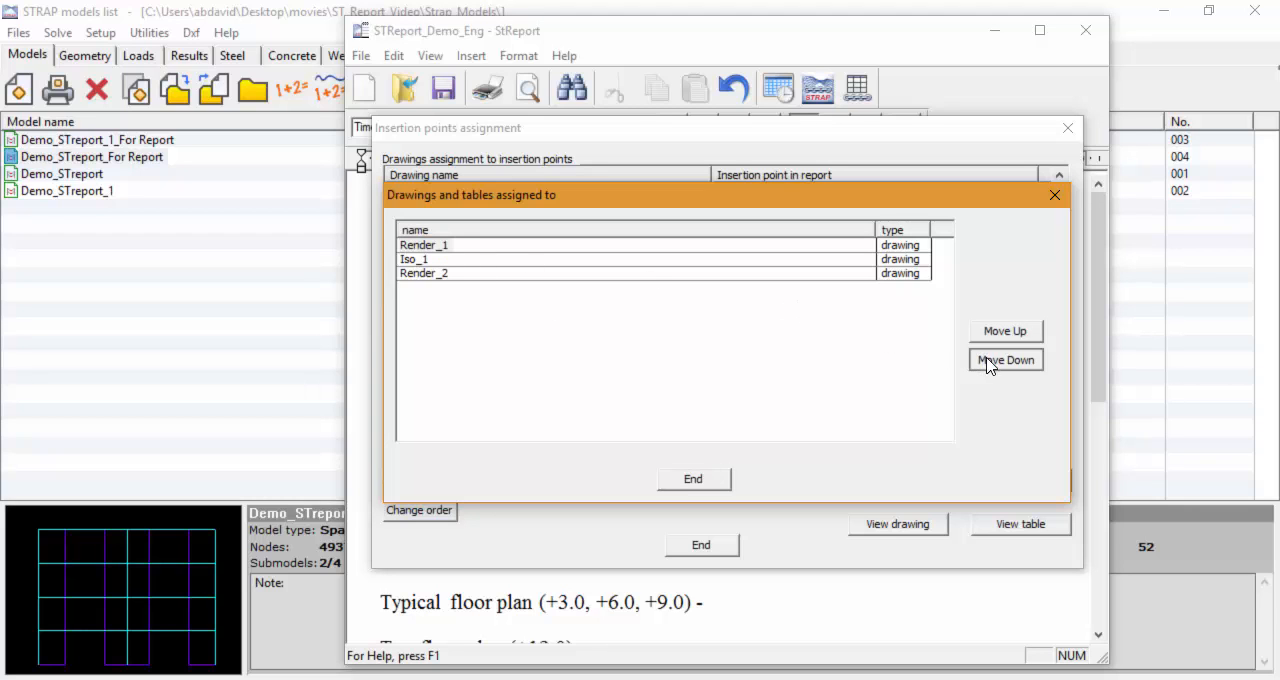
click(694, 481)
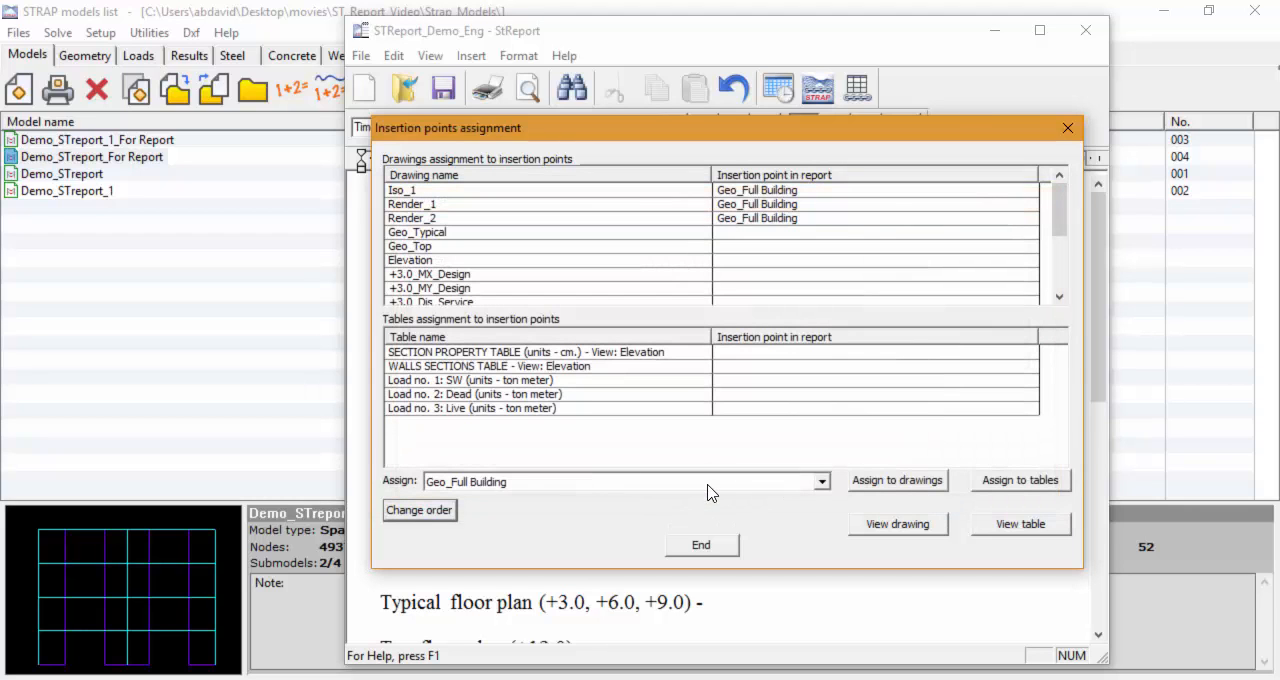
Step: Close the insertion points assignment, preview the report beside the document, and check the Full Building drawings and the page break after them
click(703, 545)
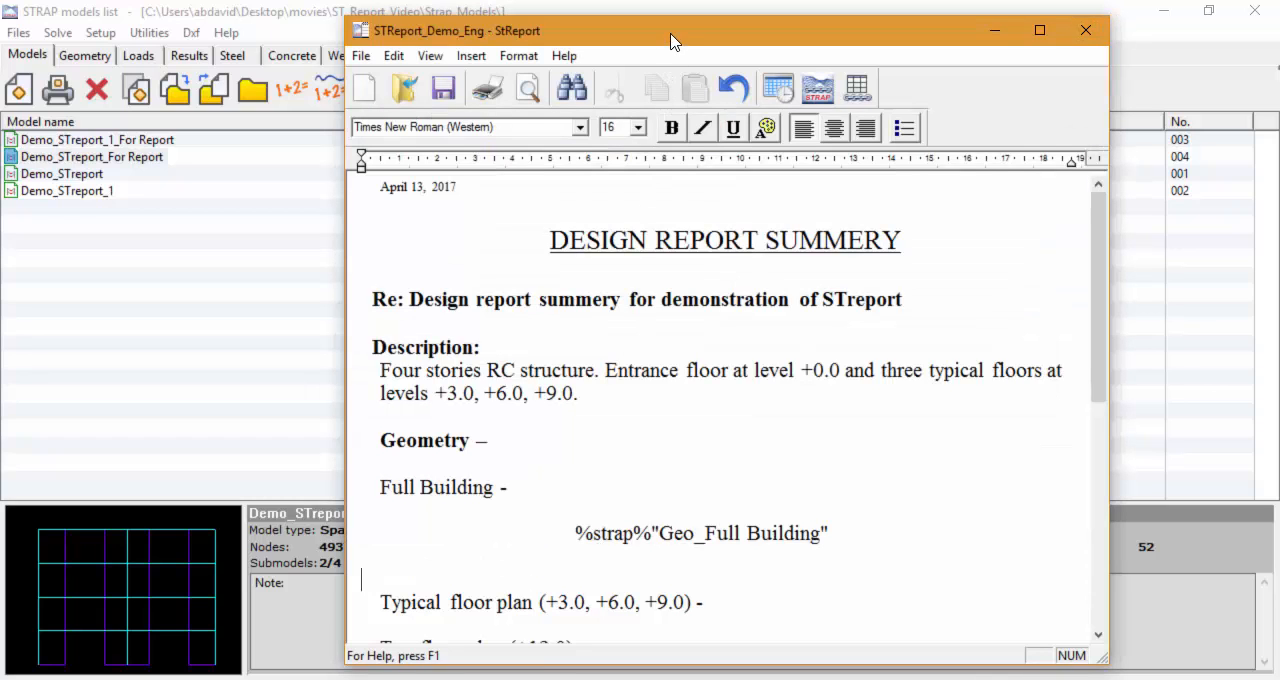
drag(669, 41, 473, 38)
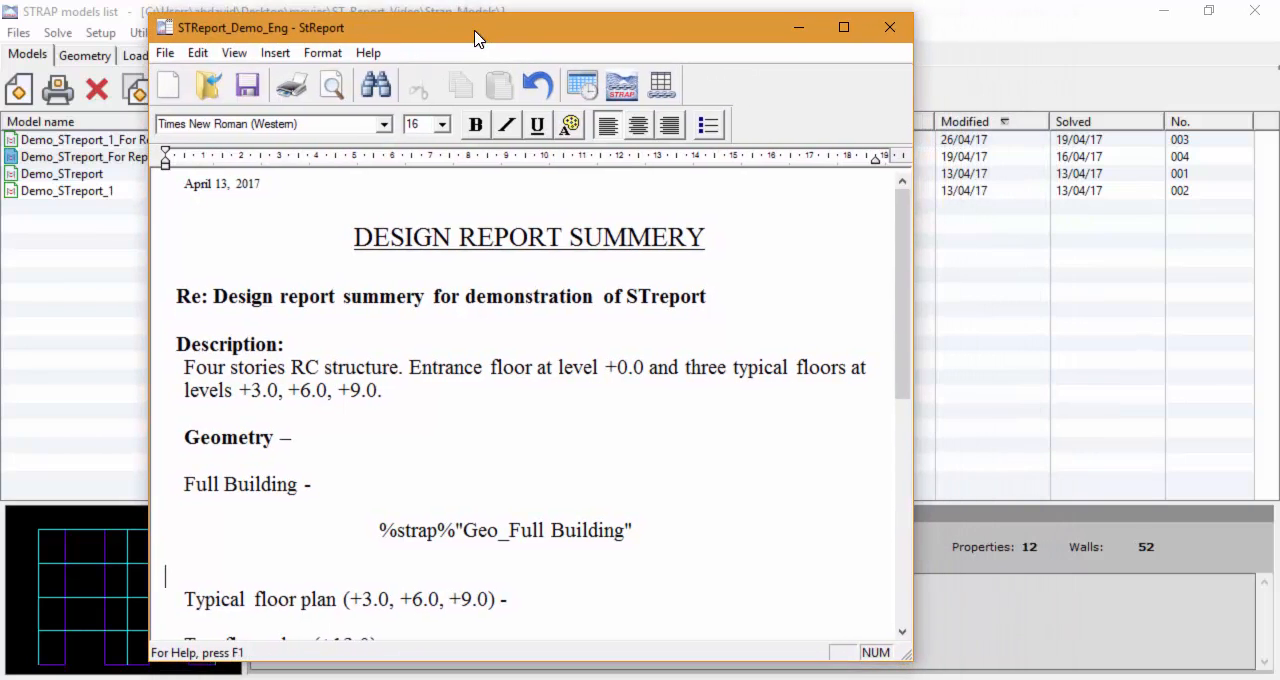
click(333, 88)
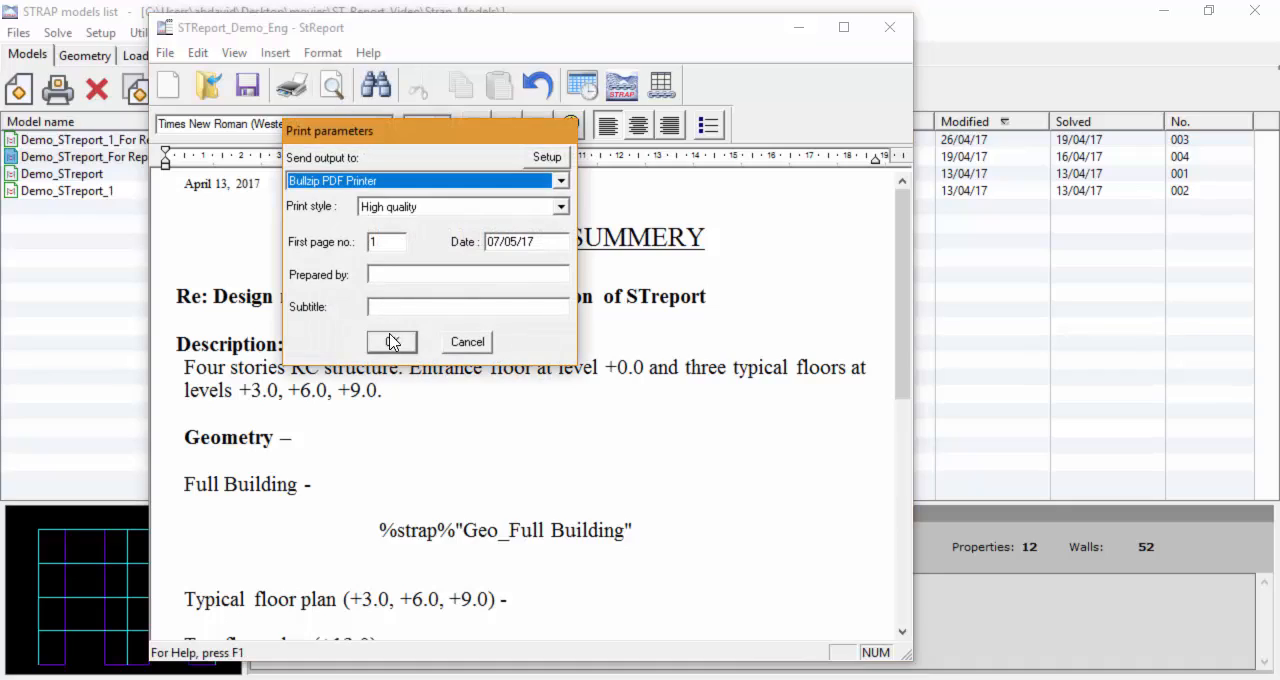
click(391, 342)
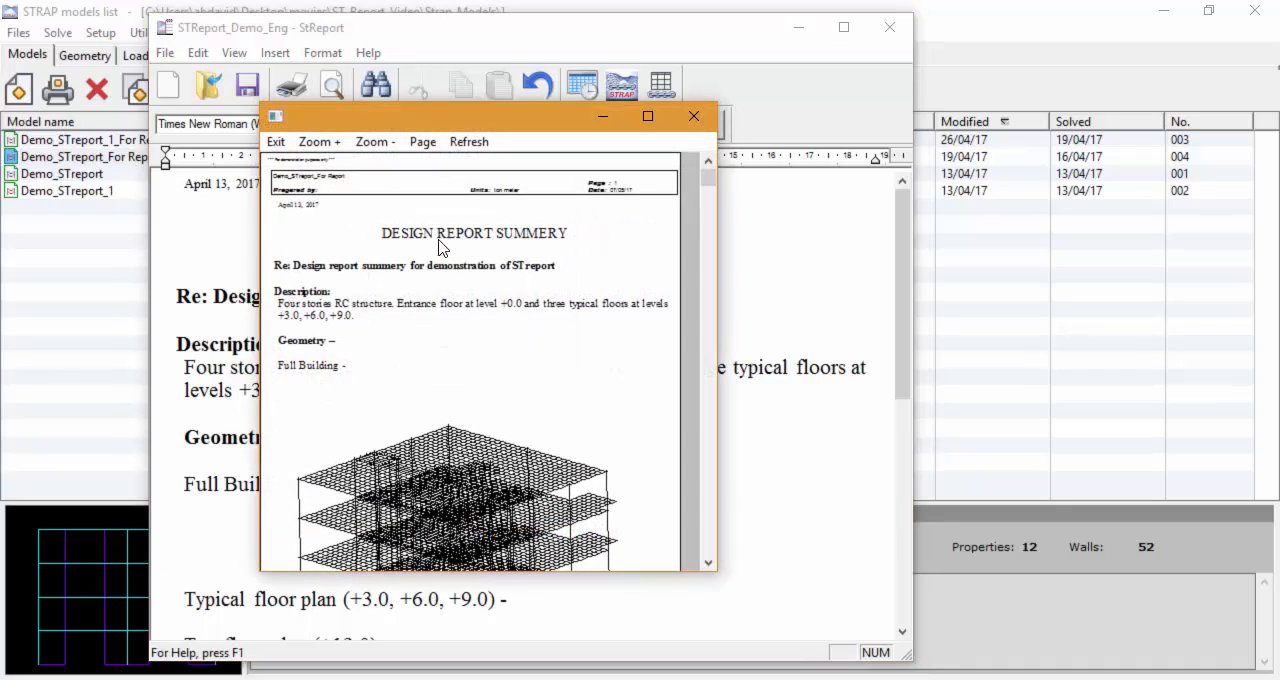
drag(486, 123, 586, 125)
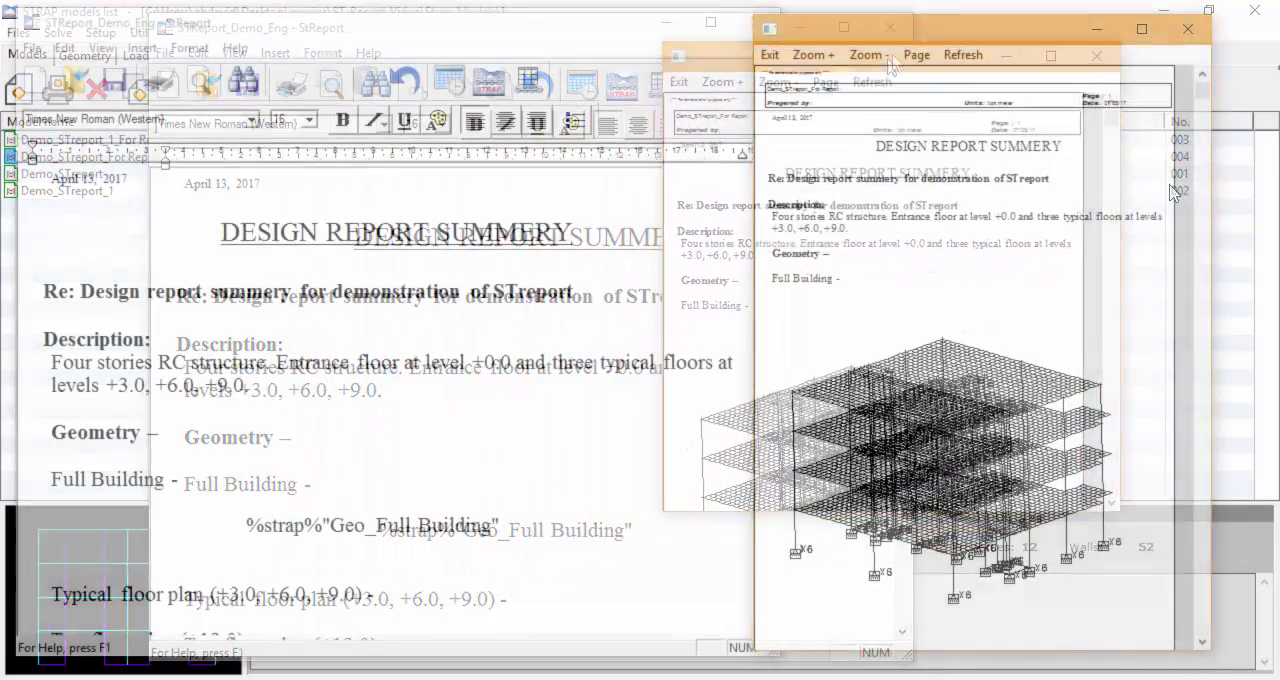
click(816, 57)
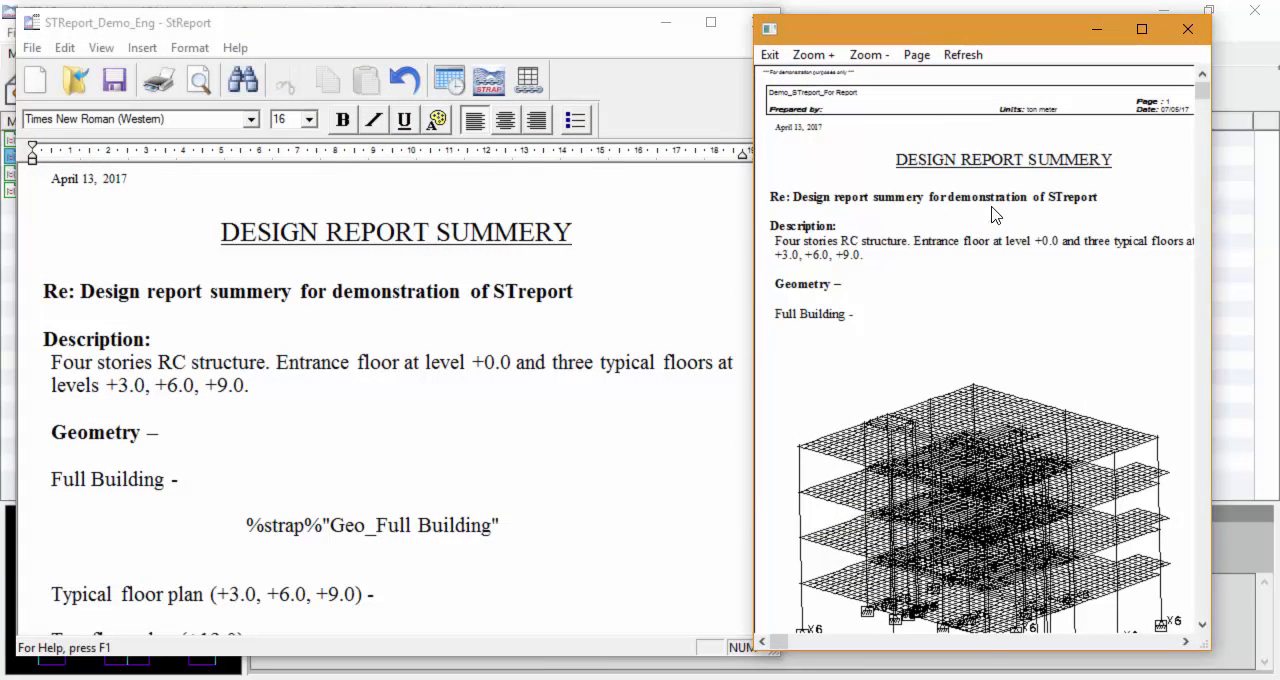
scroll(1000, 237, down, 5)
scroll(985, 300, down, 5)
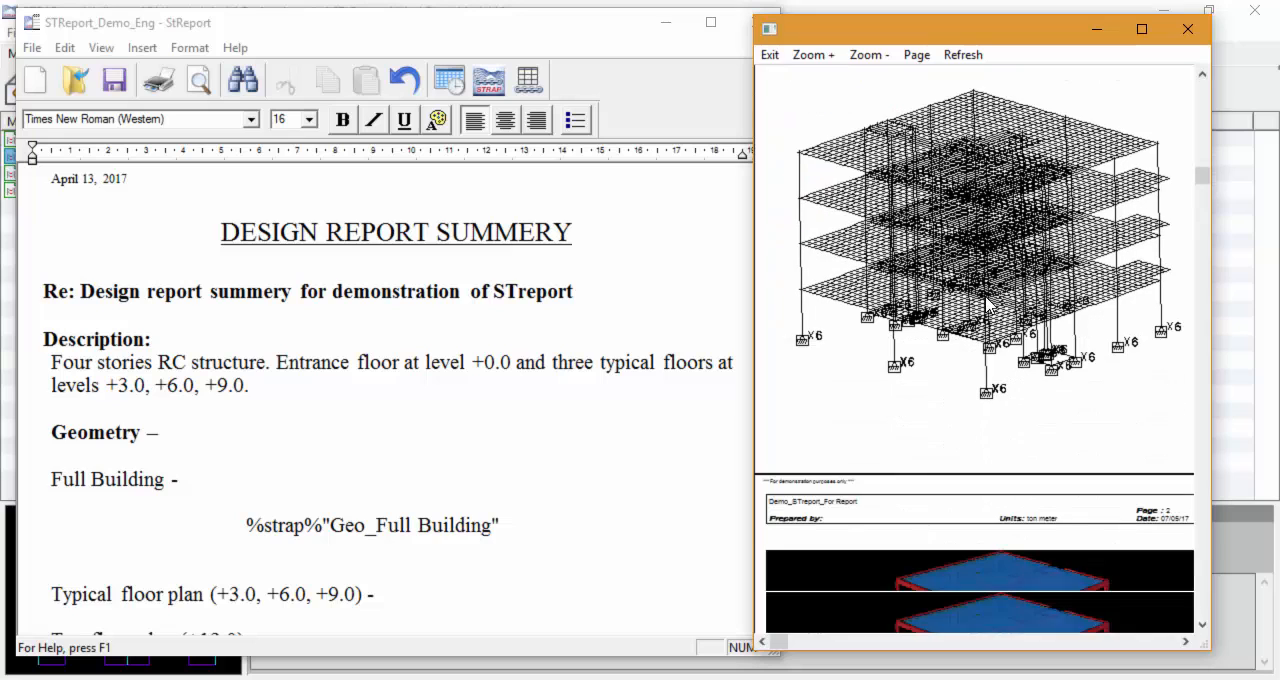
scroll(985, 307, down, 5)
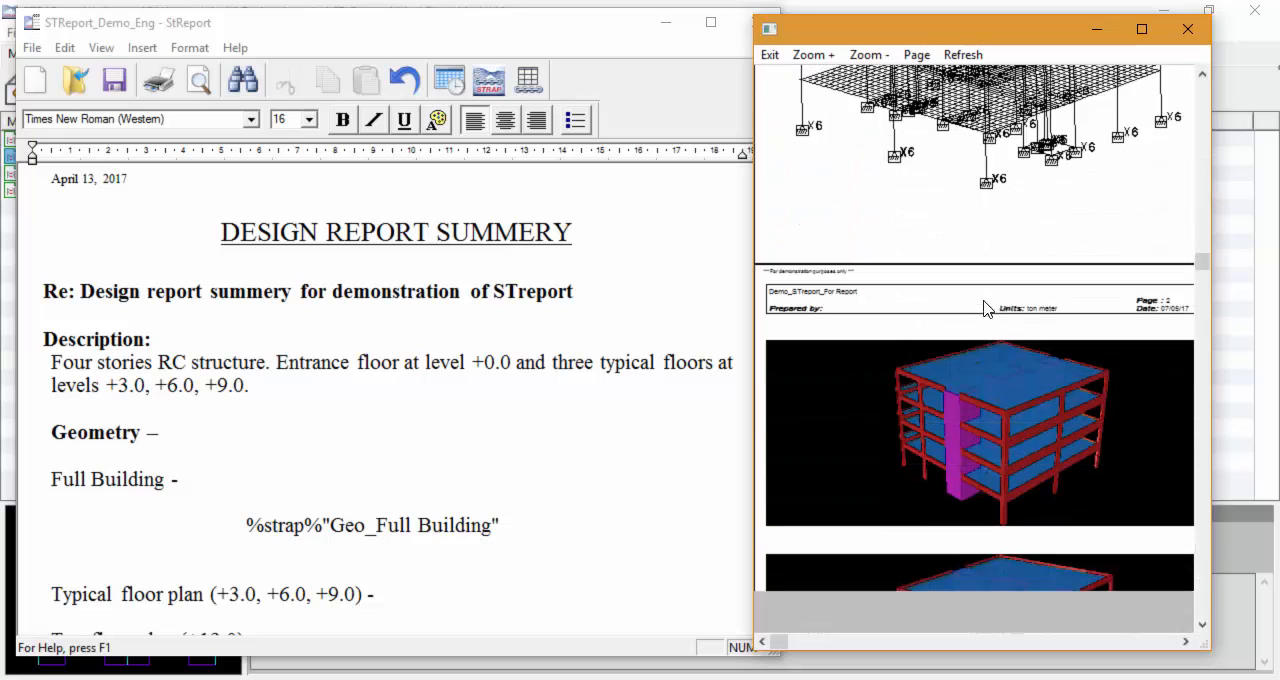
scroll(968, 412, down, 5)
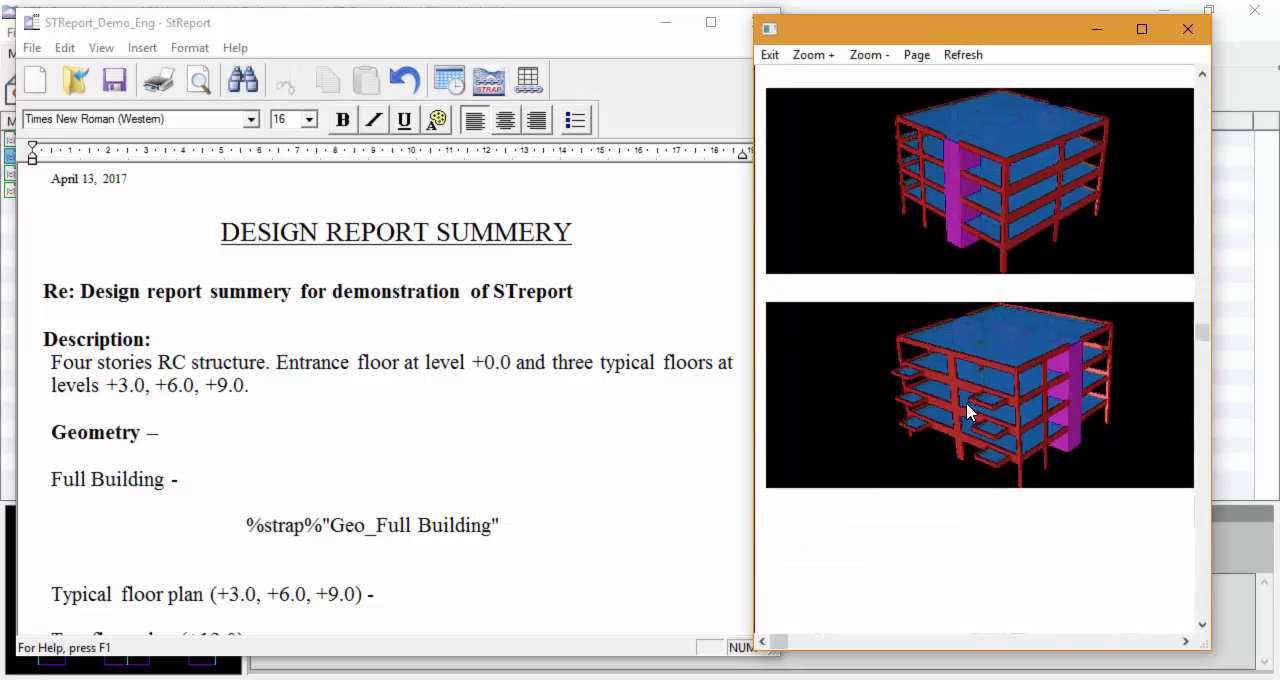
scroll(968, 412, down, 4)
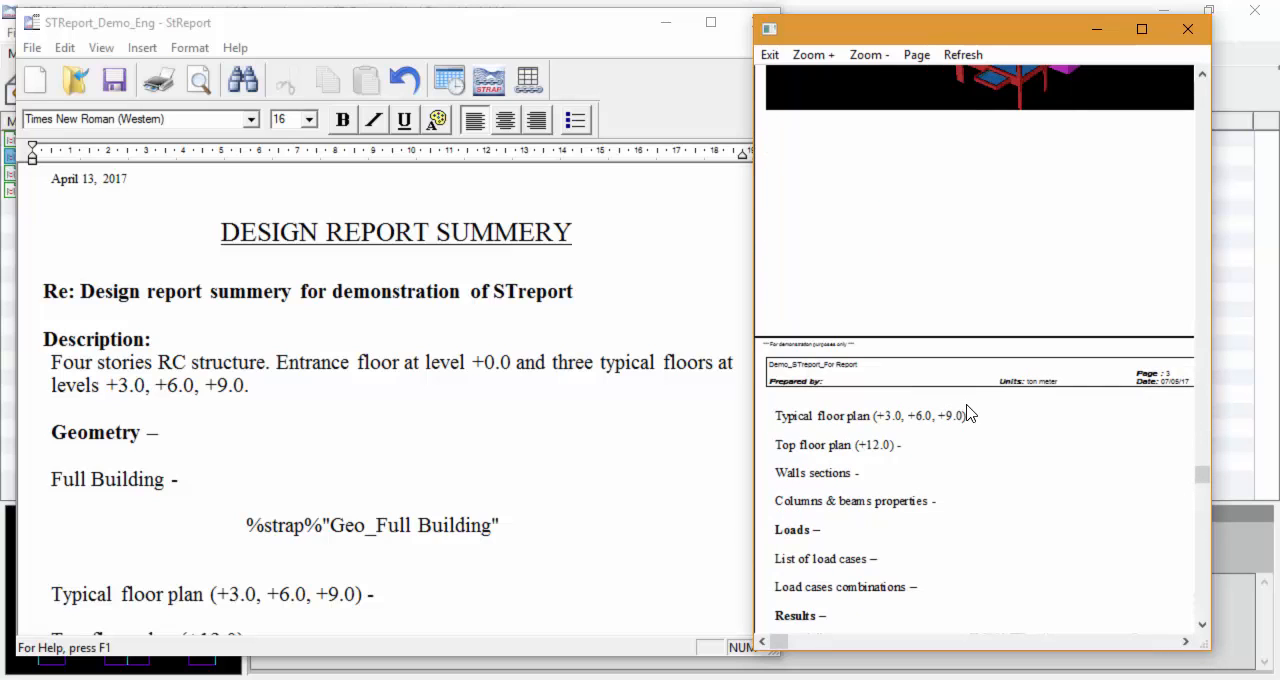
scroll(968, 412, up, 4)
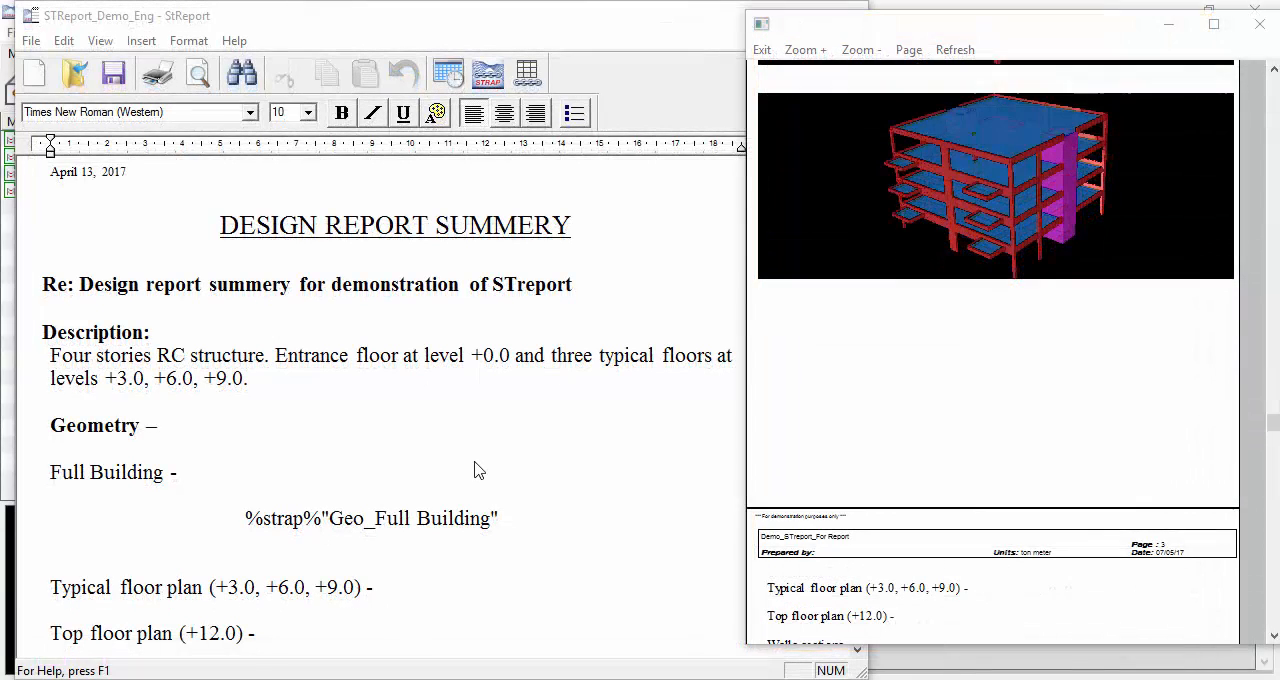
Step: Add a Strap insertion point named Walls Sections below the "Walls sections" line, skipping to a new page after the inserted tables/drawings
scroll(475, 470, down, 5)
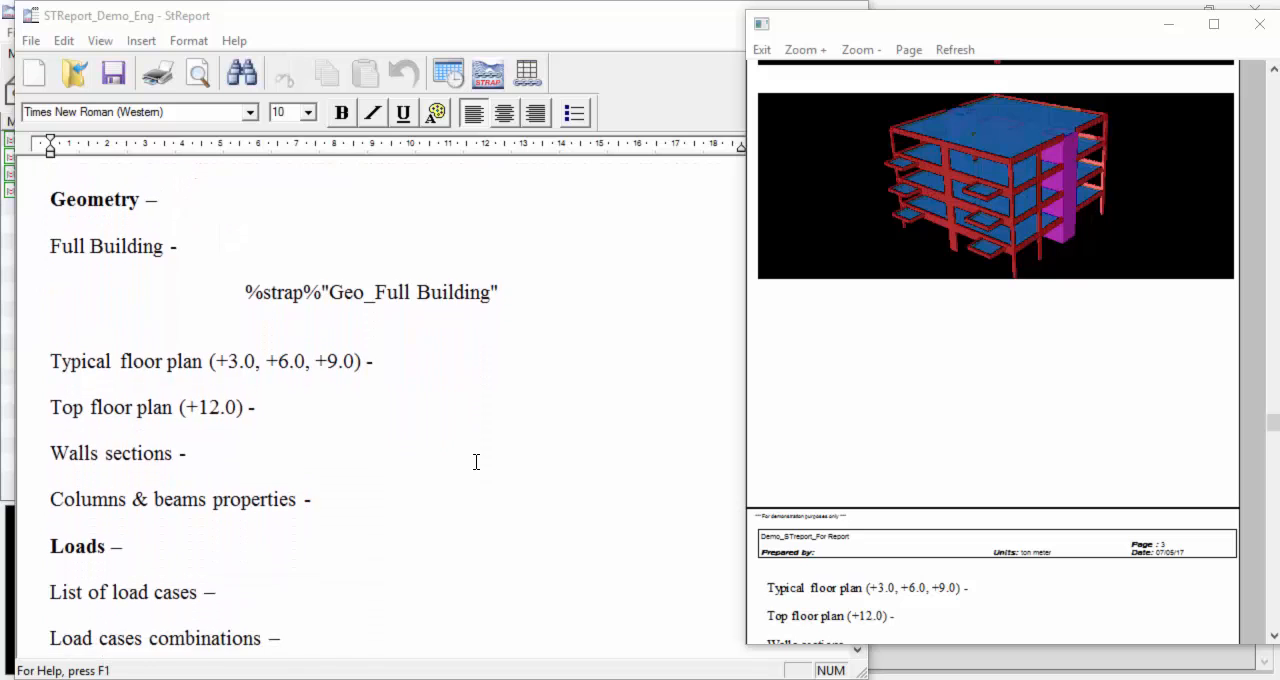
scroll(475, 463, up, 3)
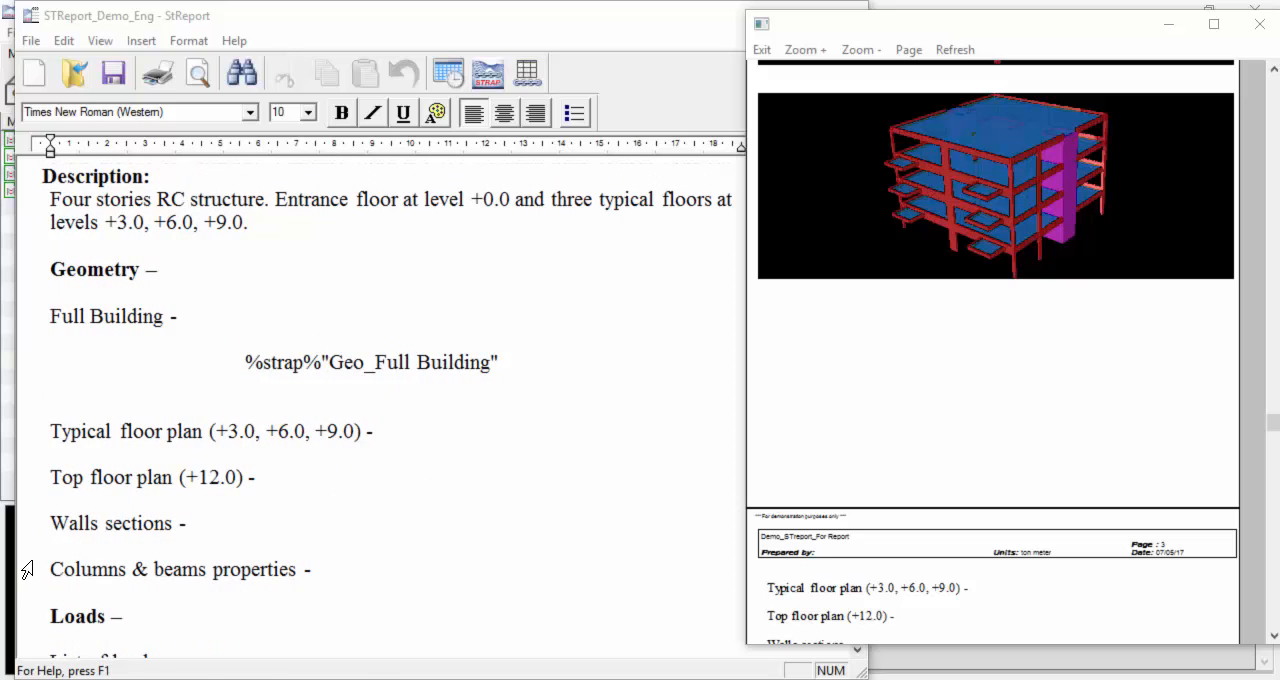
click(85, 548)
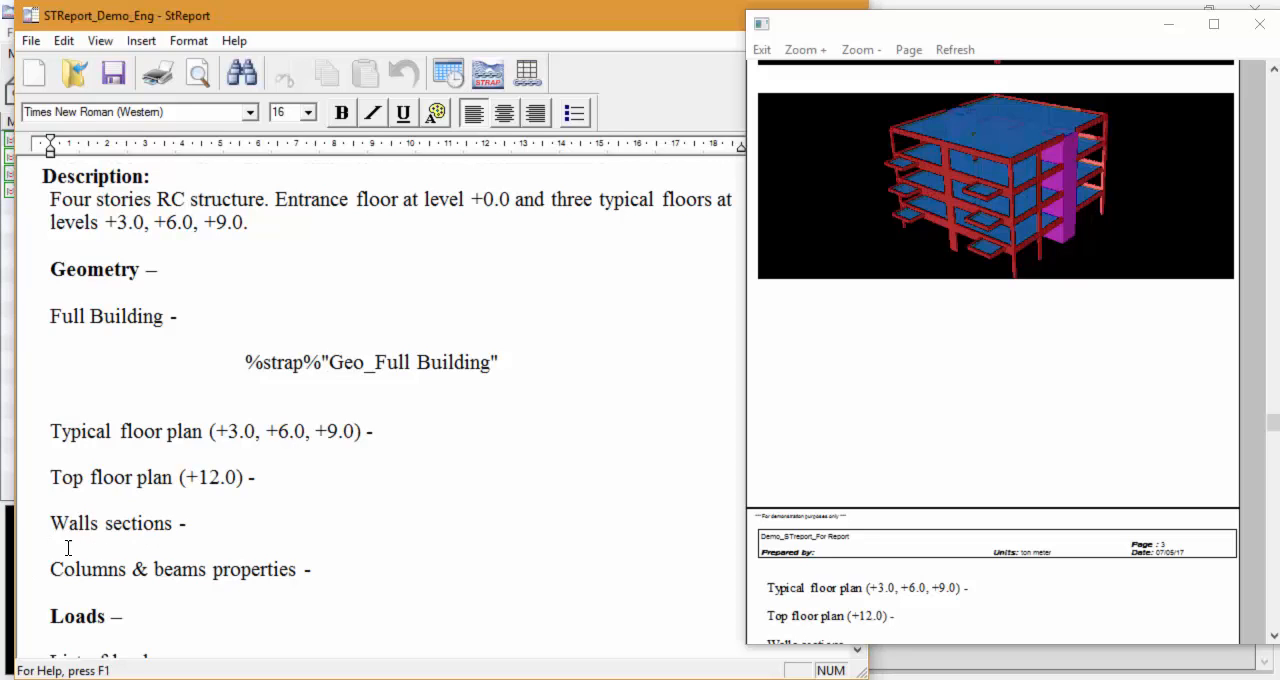
click(491, 88)
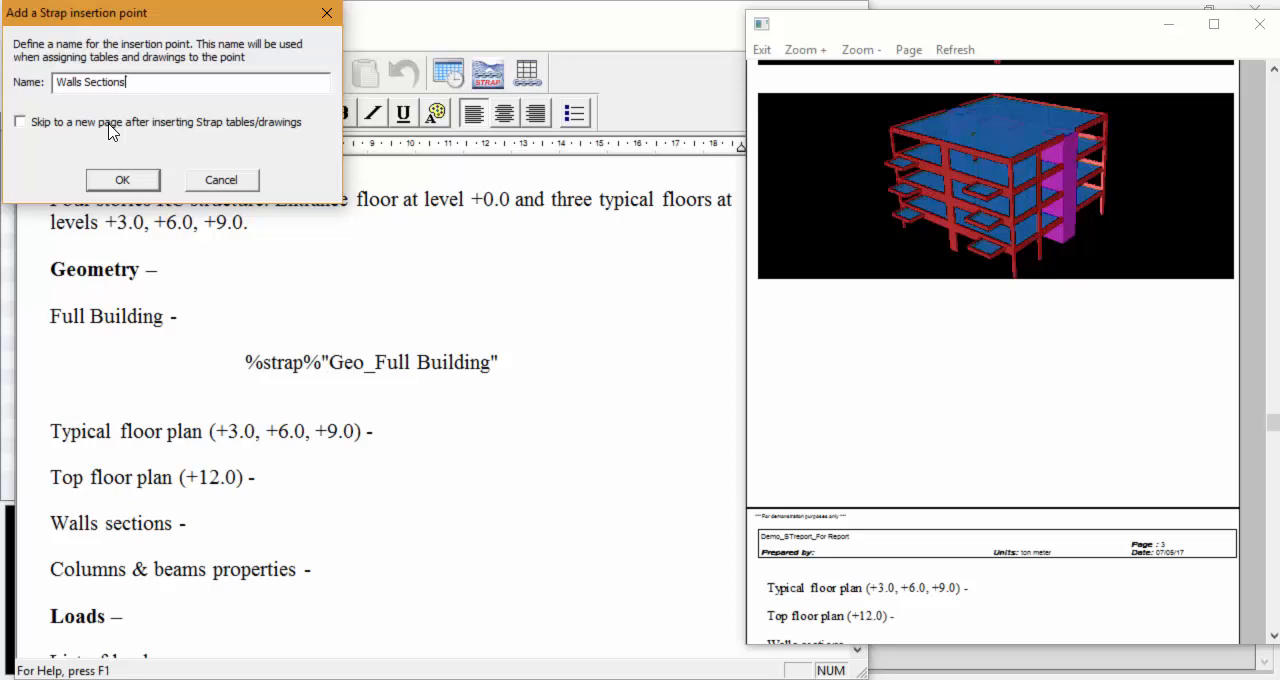
click(122, 186)
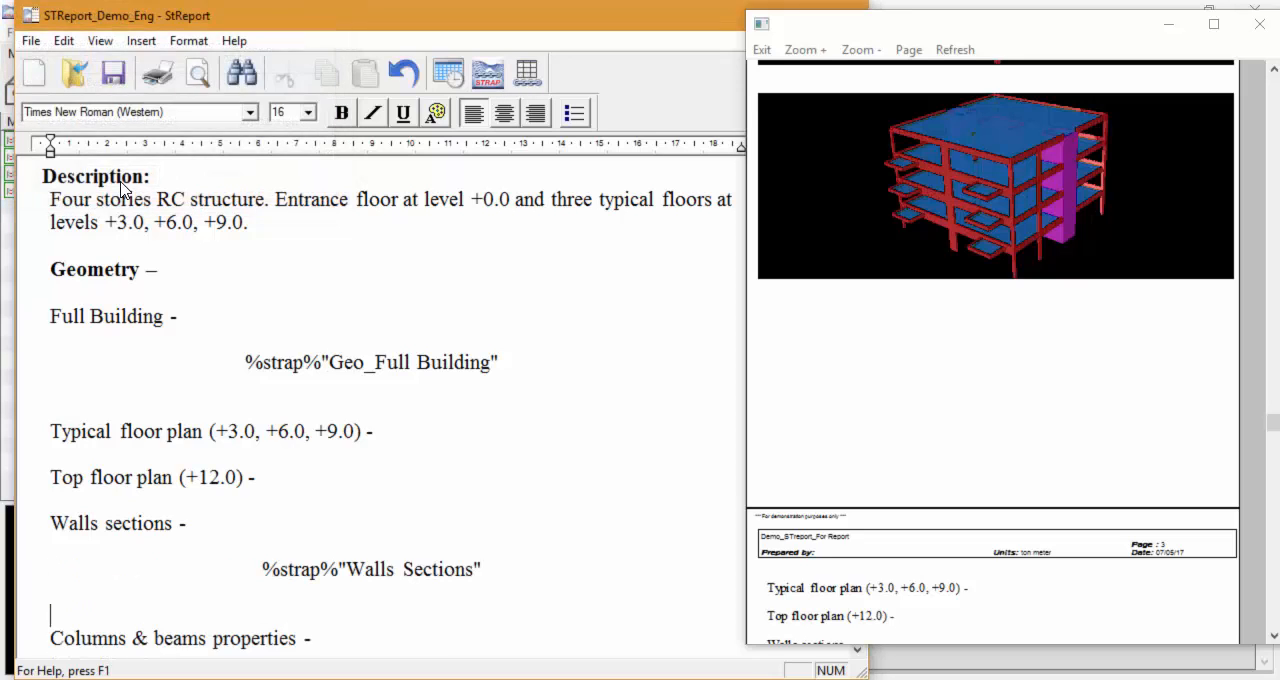
Step: Assign the WALLS SECTIONS TABLE - View: Elevation to the insertion point Walls Sections
click(529, 80)
click(305, 490)
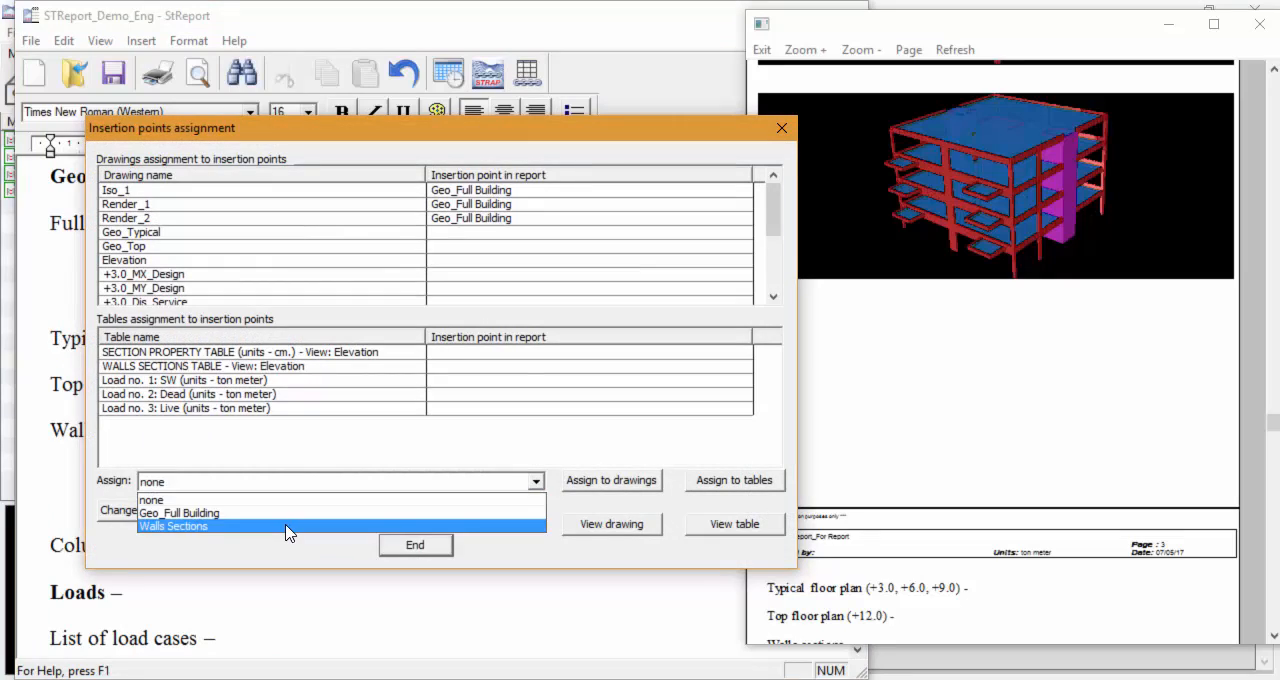
click(286, 526)
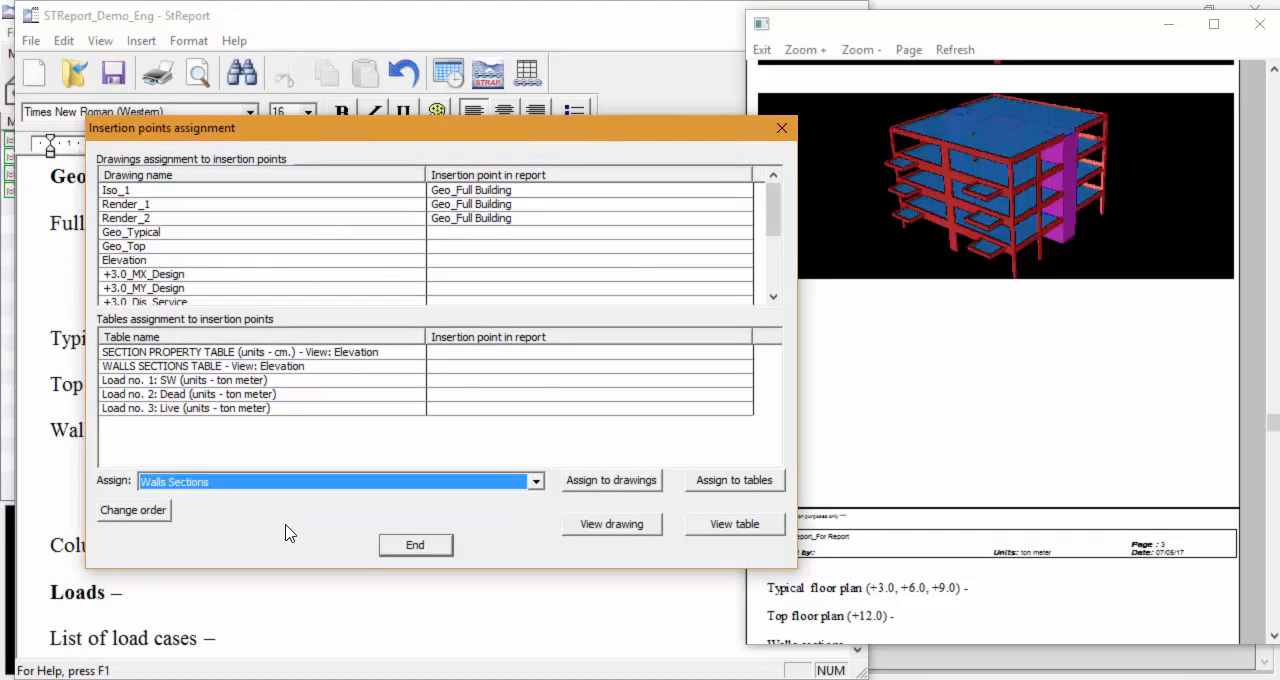
click(263, 368)
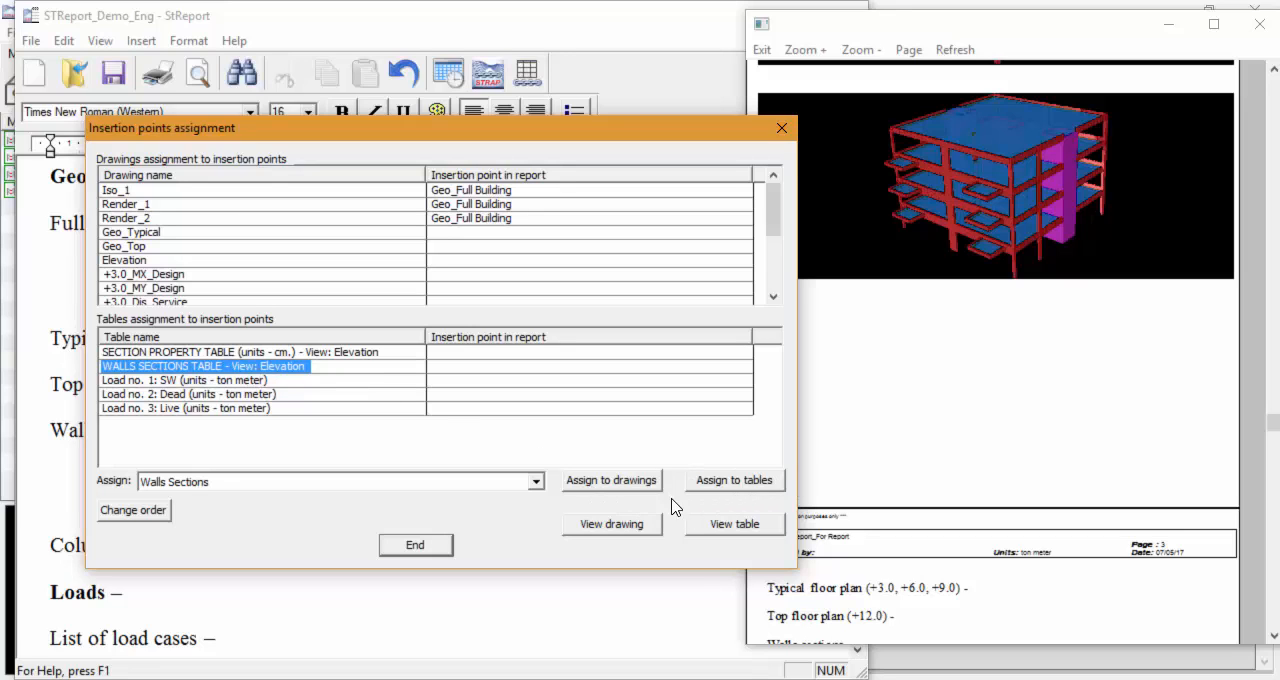
click(758, 483)
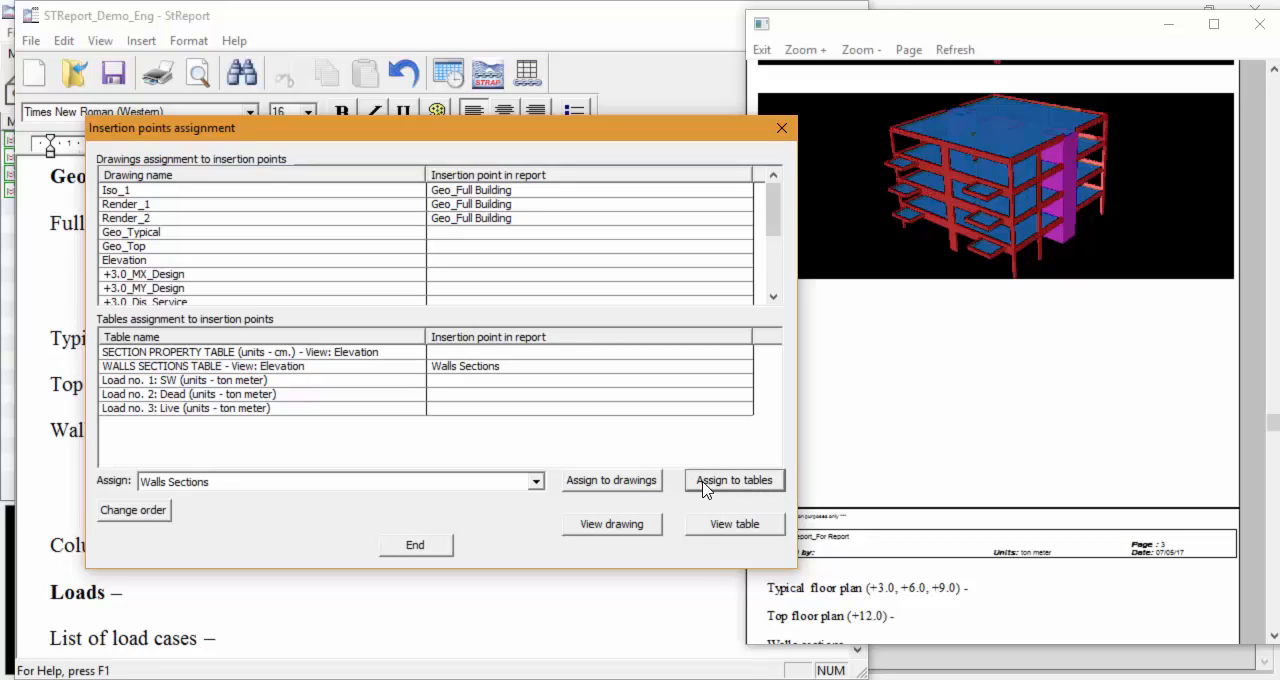
click(421, 548)
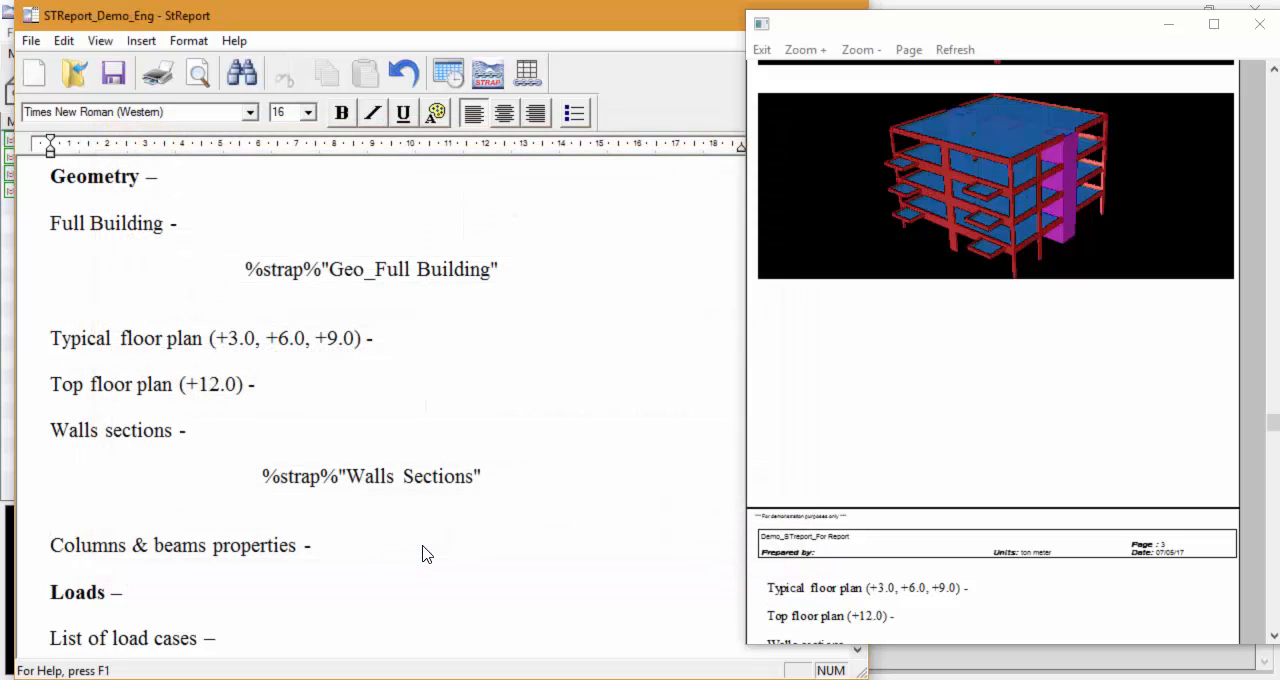
Step: Refresh the report preview and check the walls sections table and the page that follows it
click(948, 53)
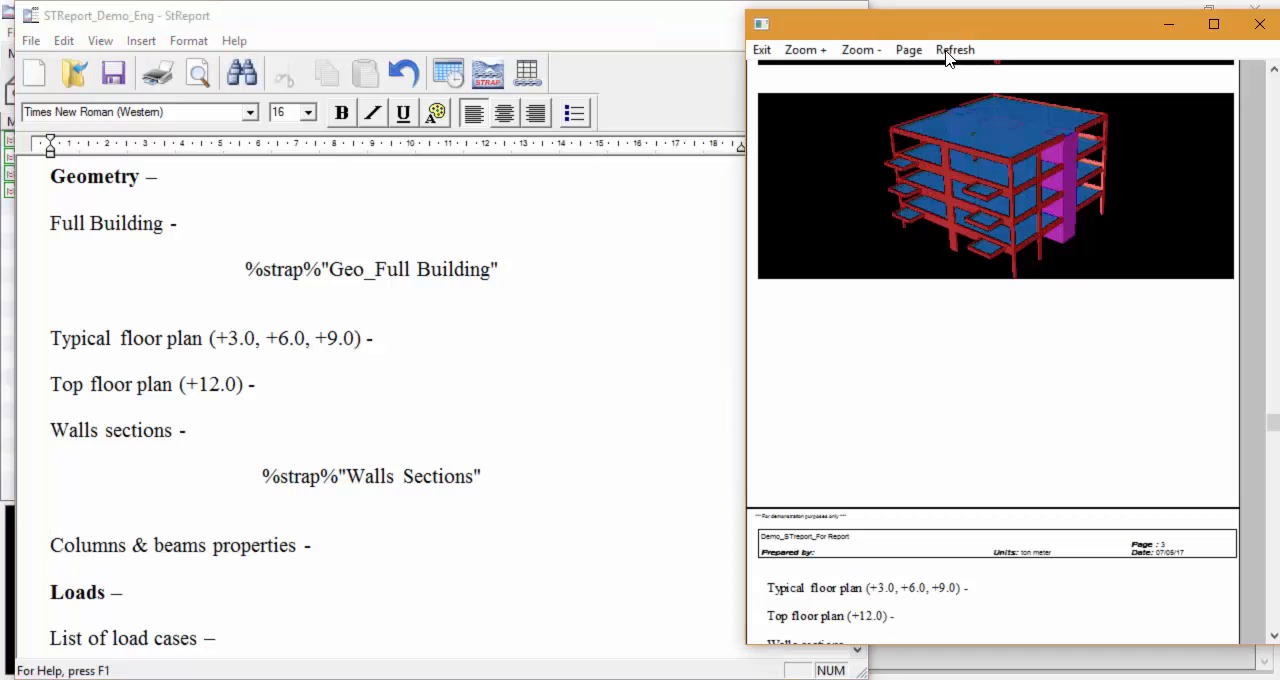
scroll(1023, 411, down, 4)
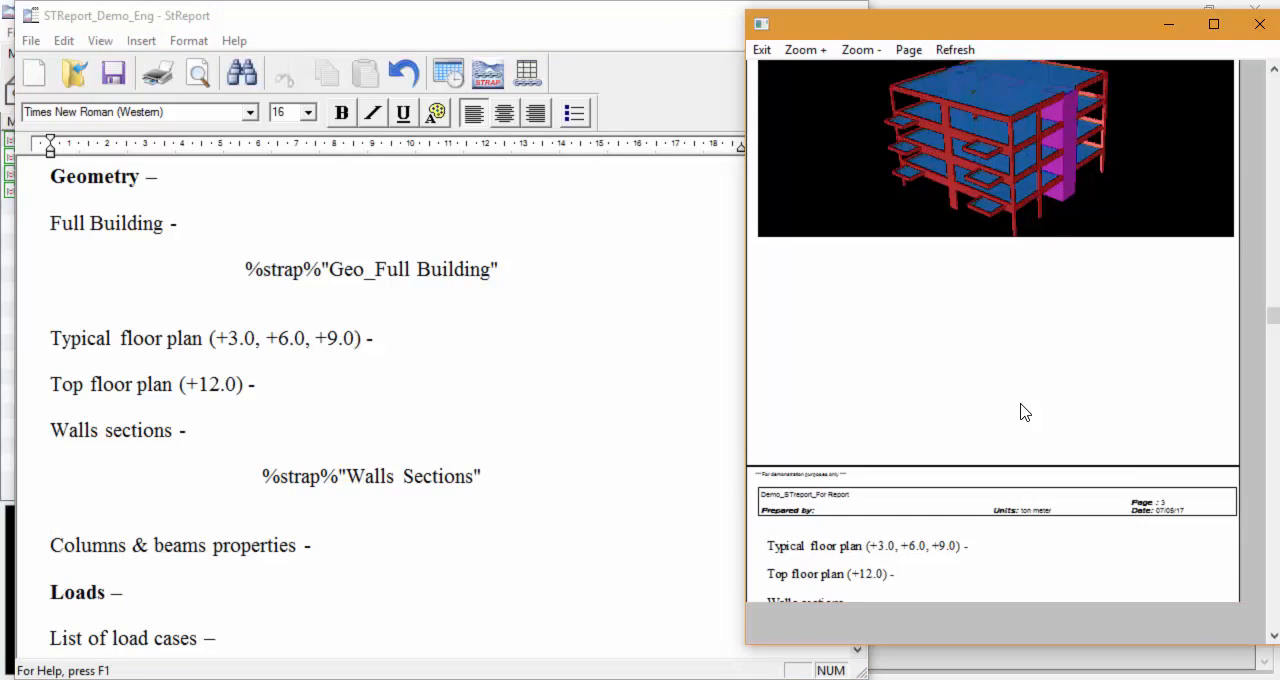
scroll(1023, 411, down, 5)
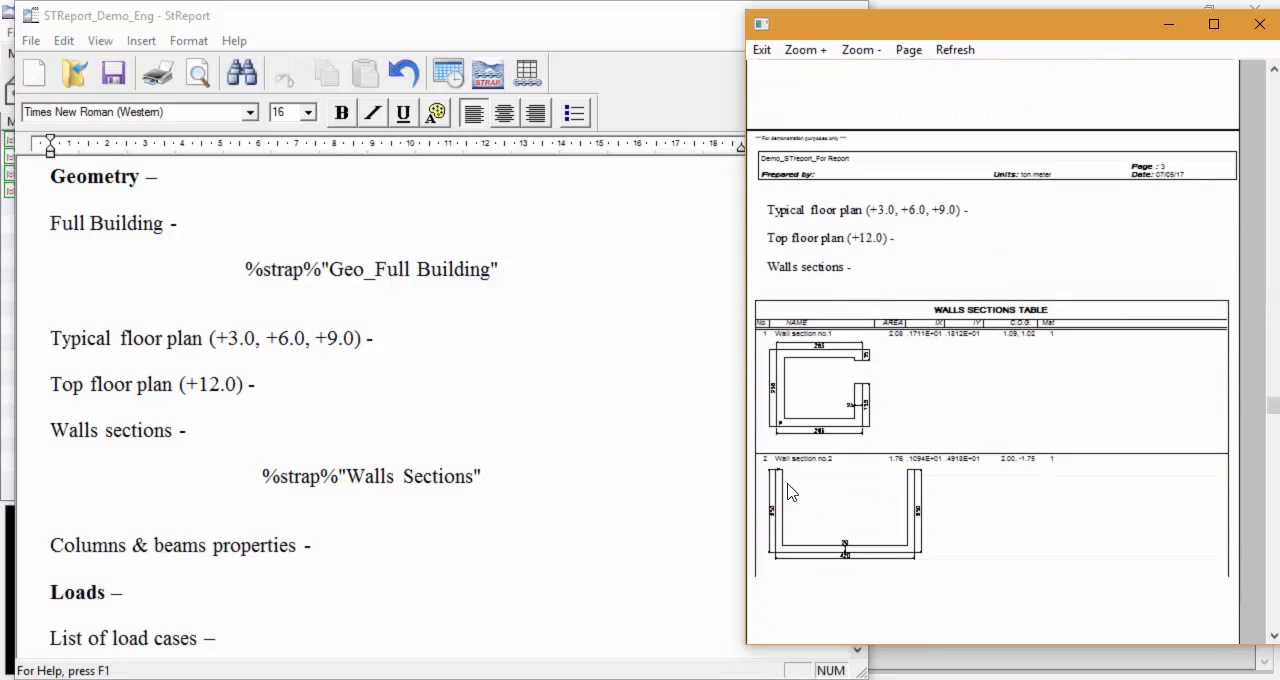
scroll(1098, 381, down, 5)
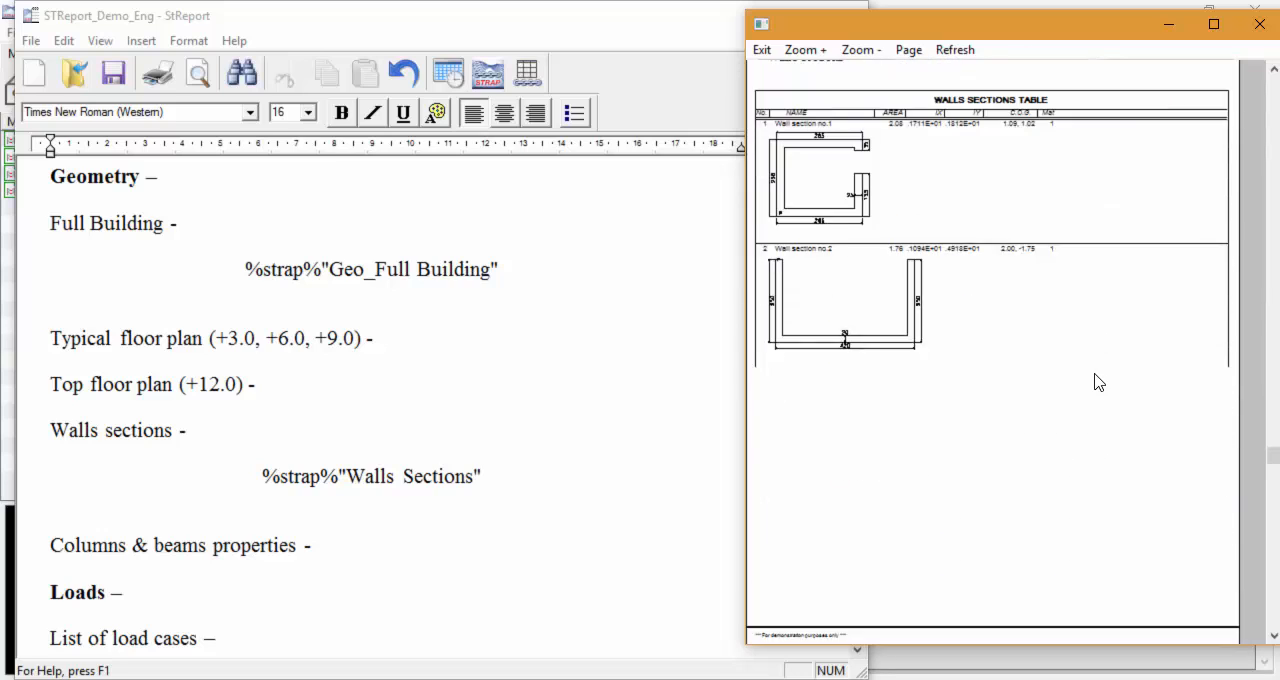
scroll(1098, 381, down, 3)
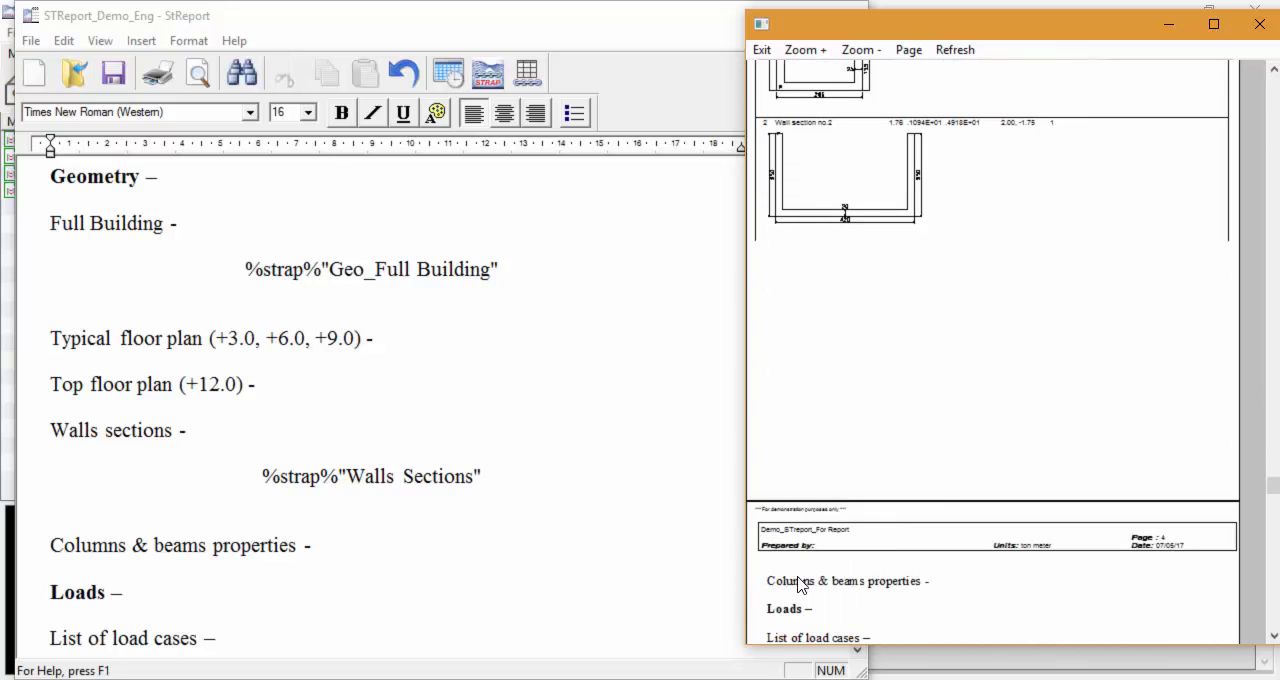
scroll(902, 457, up, 7)
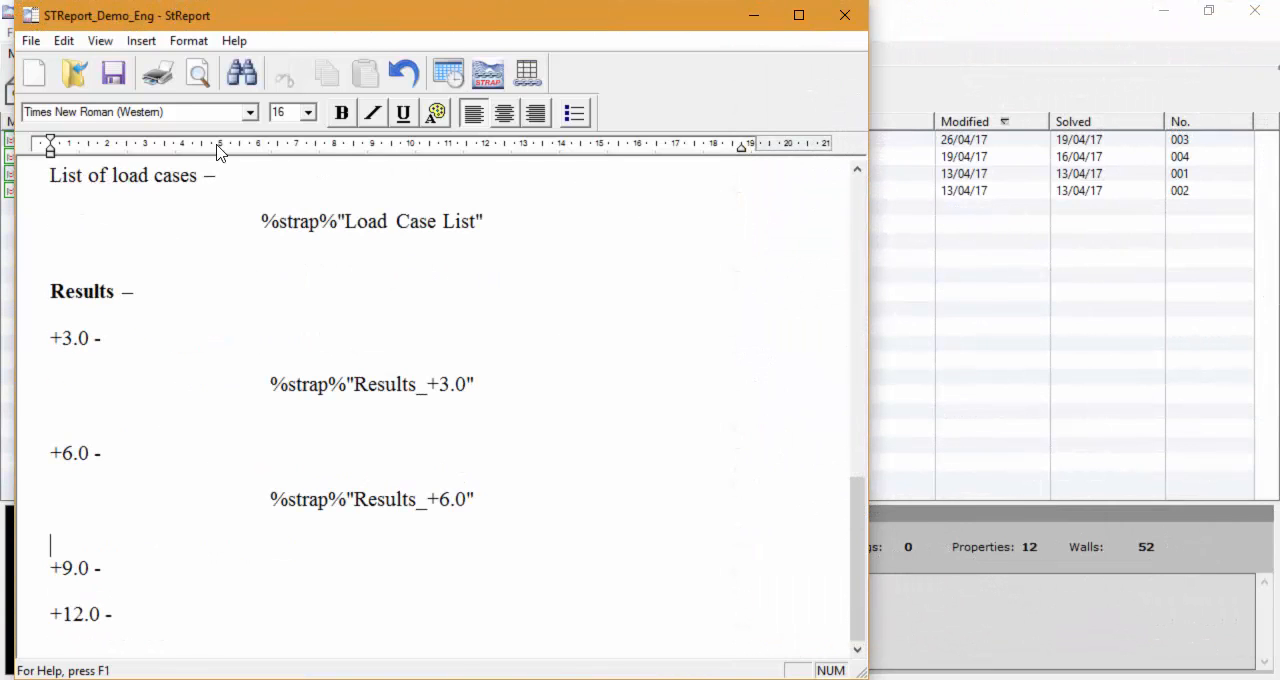
Step: Print the report with the Bullzip PDF Printer in high quality, starting at page number 1
click(161, 84)
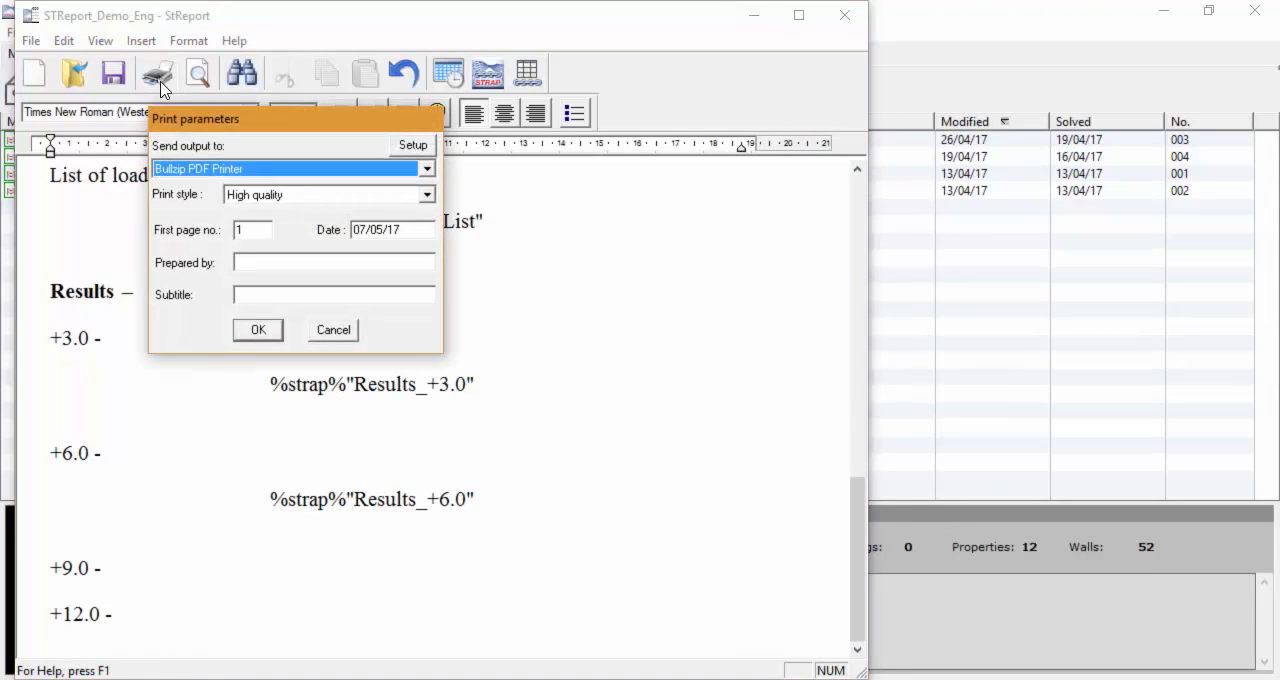
click(258, 332)
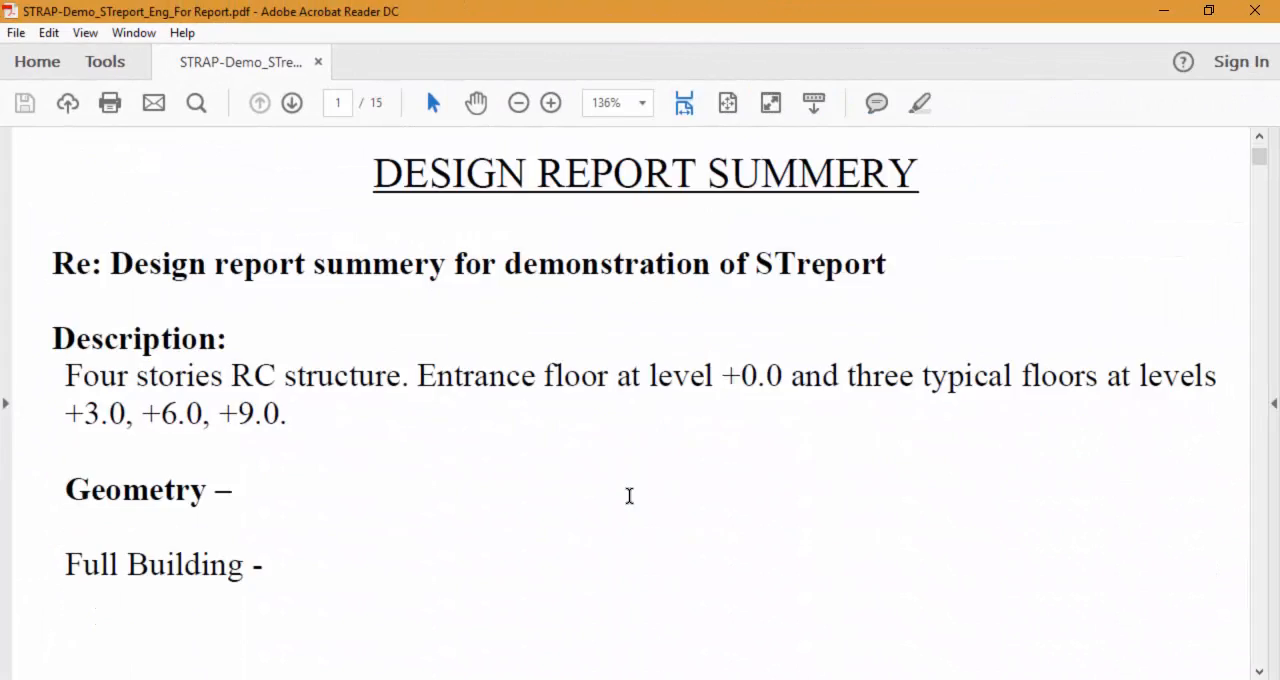
Step: Review the printed PDF report from the description through the Full Building drawings to the typical floor plan
scroll(629, 495, down, 1)
scroll(629, 505, down, 10)
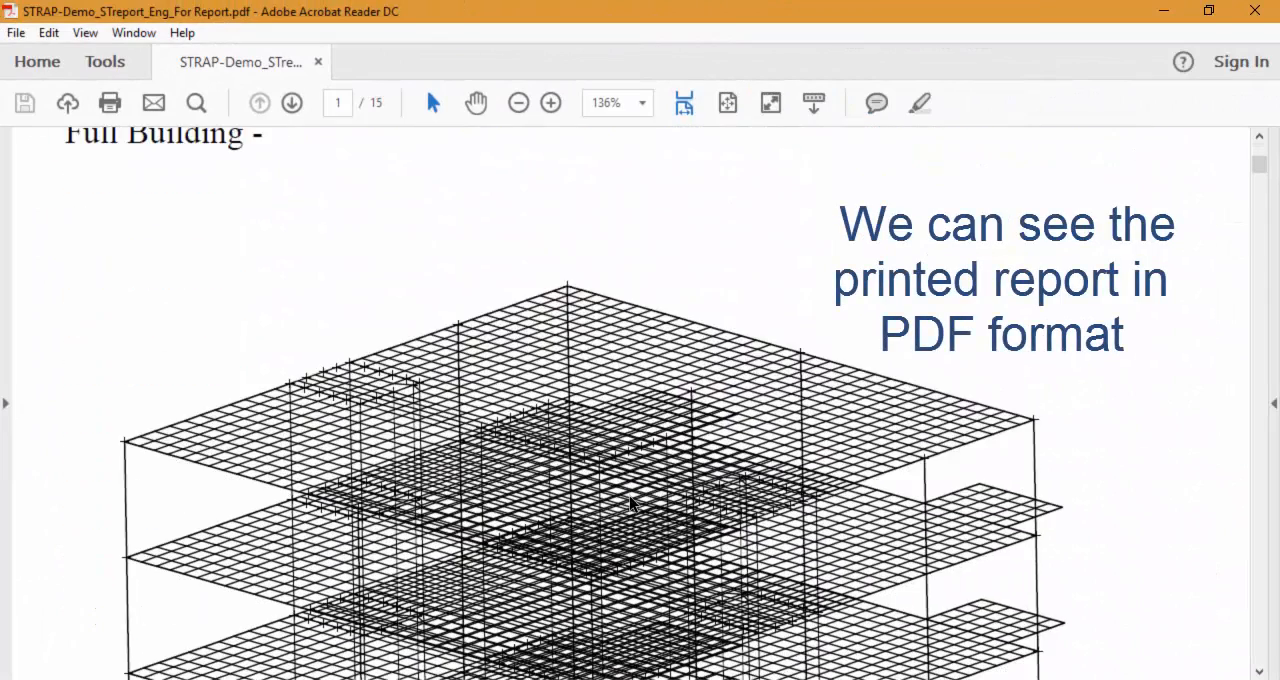
scroll(631, 505, down, 10)
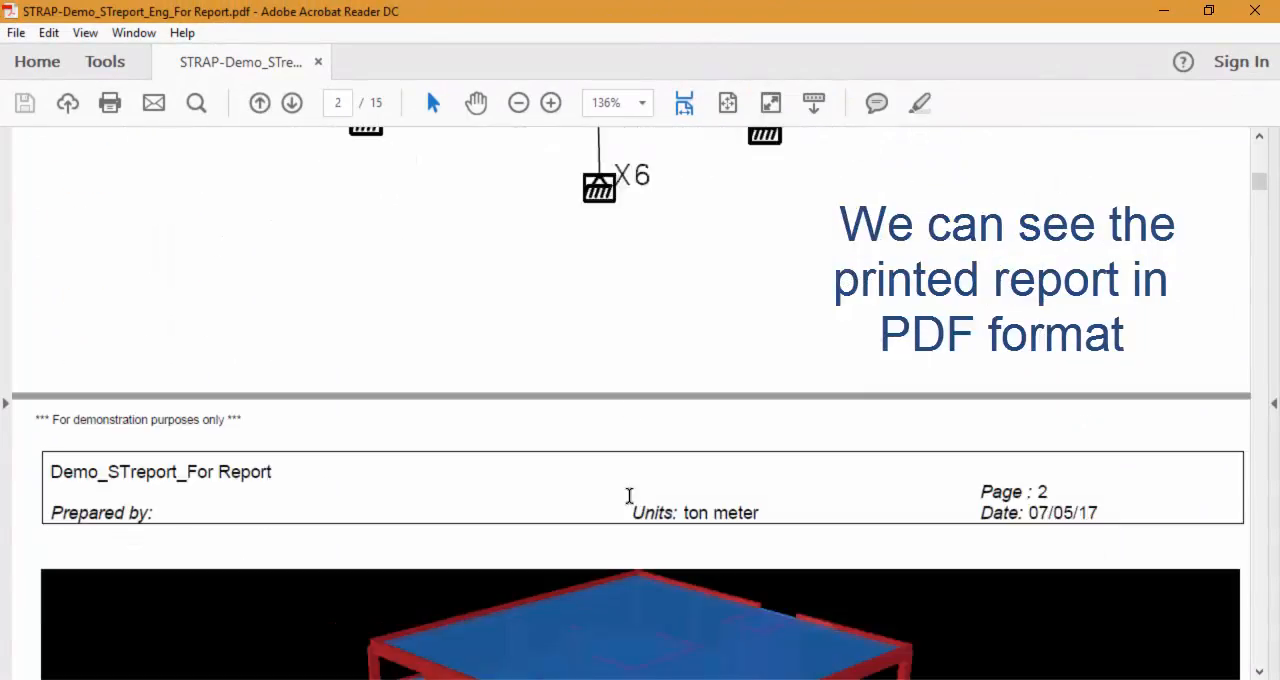
scroll(629, 496, down, 10)
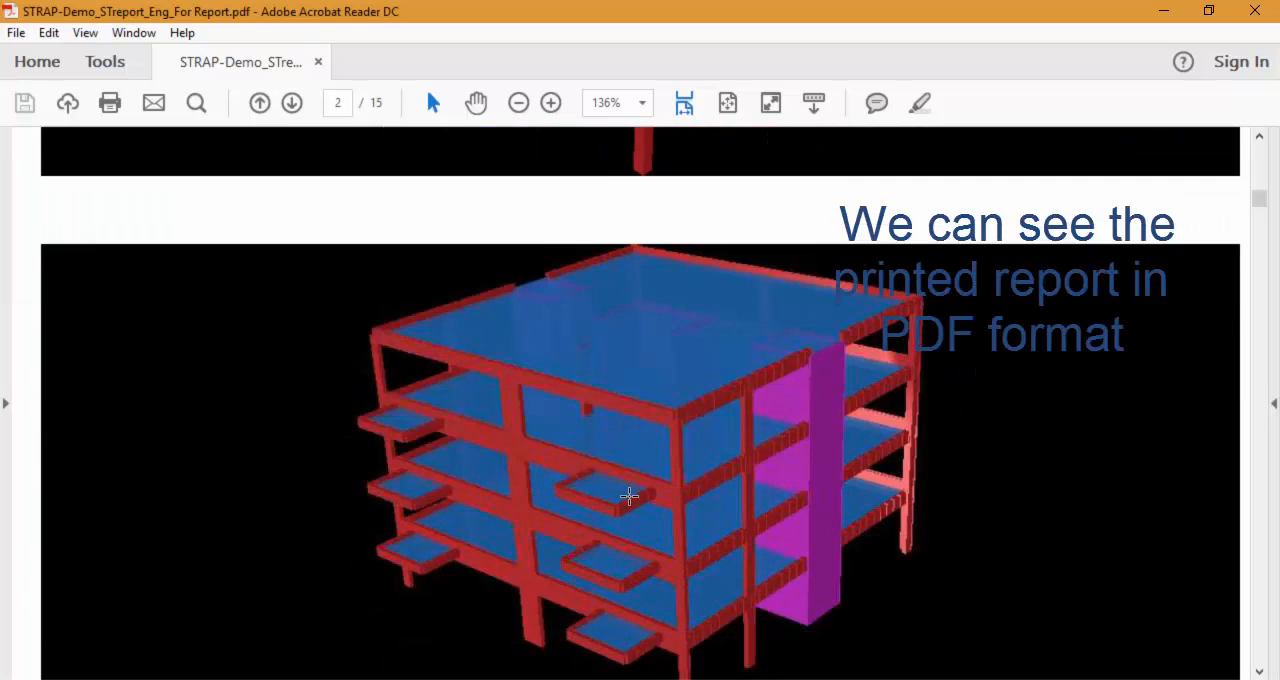
scroll(629, 496, down, 10)
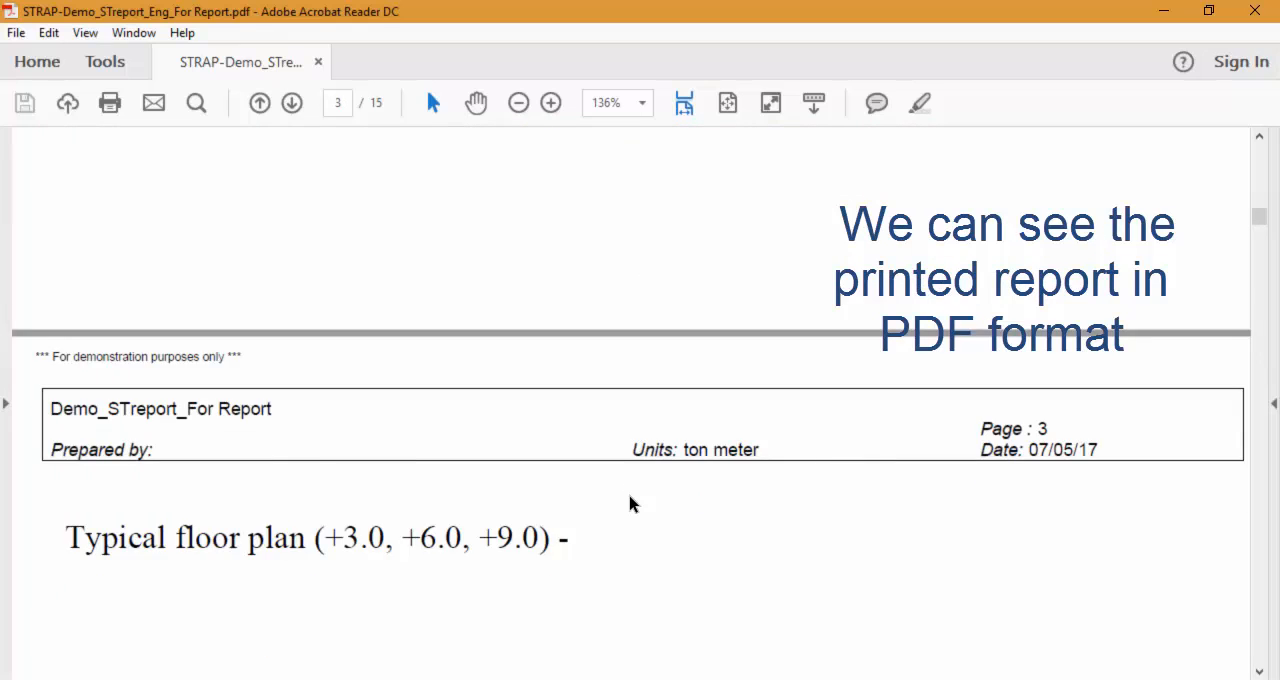
scroll(629, 504, down, 10)
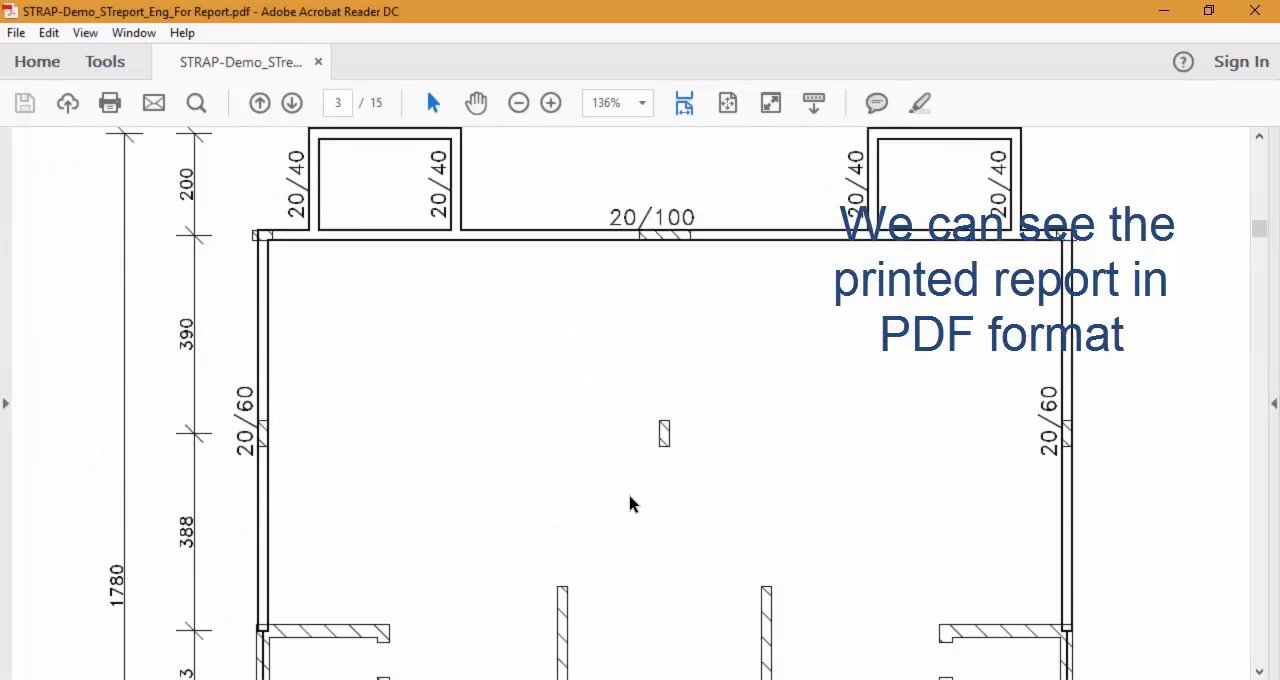
scroll(629, 504, down, 5)
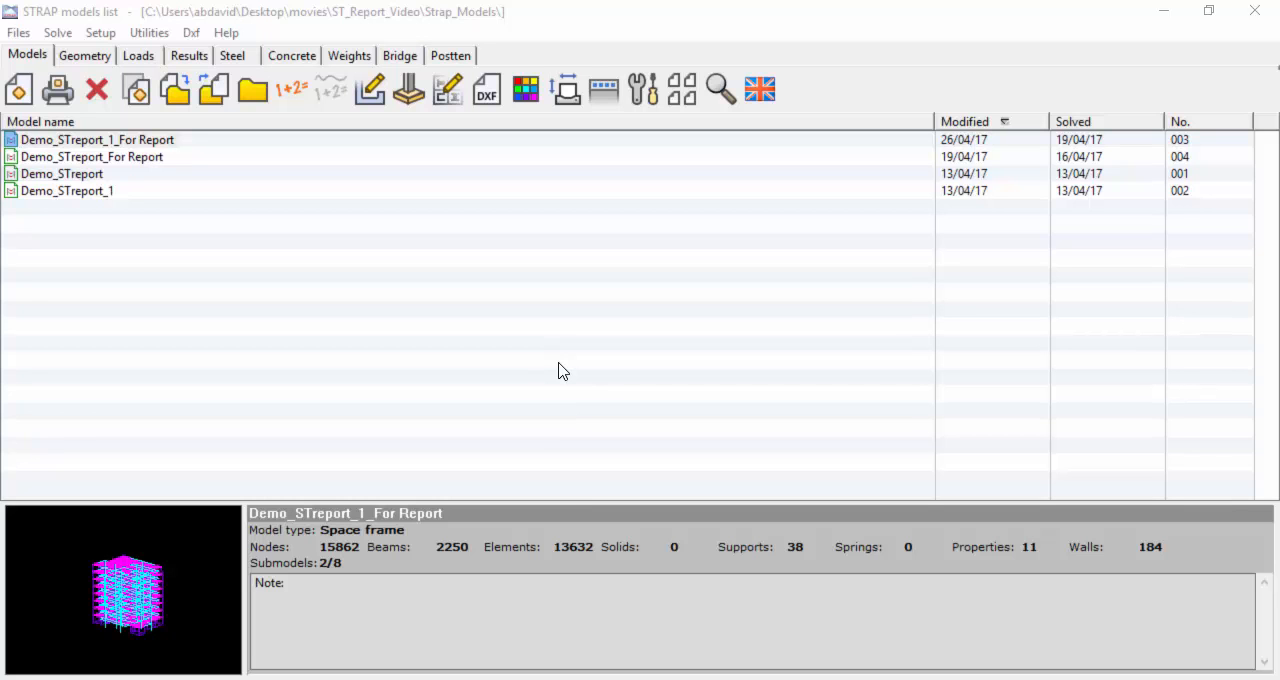
Step: Open the geometry of Demo_STreport_1_For Report and view its saved views Geo_Typical and Elevation, and the main model with its supports
click(91, 59)
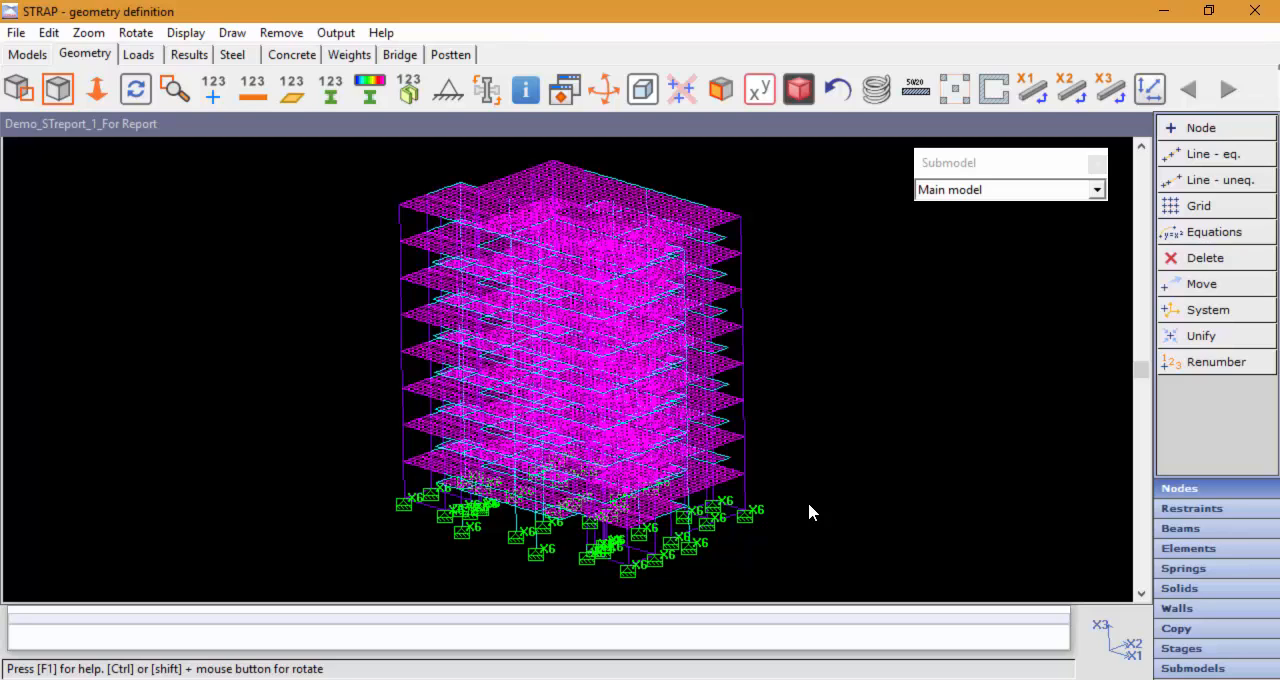
click(558, 98)
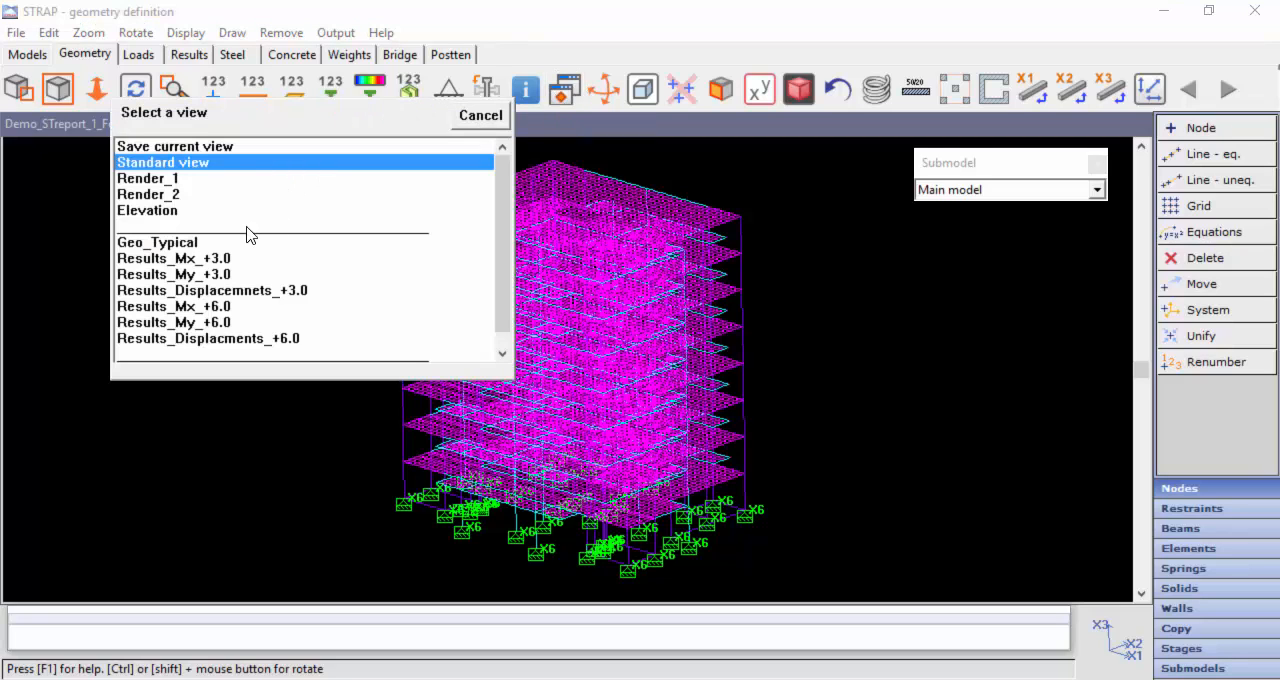
click(217, 243)
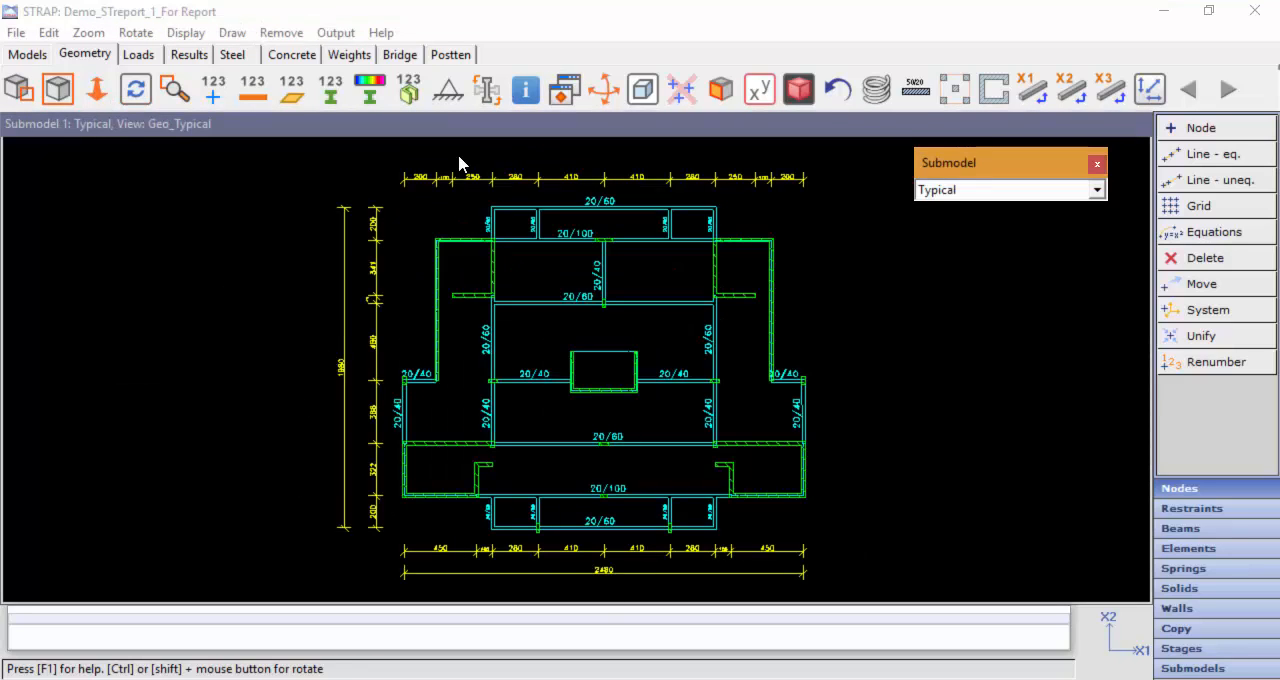
click(564, 90)
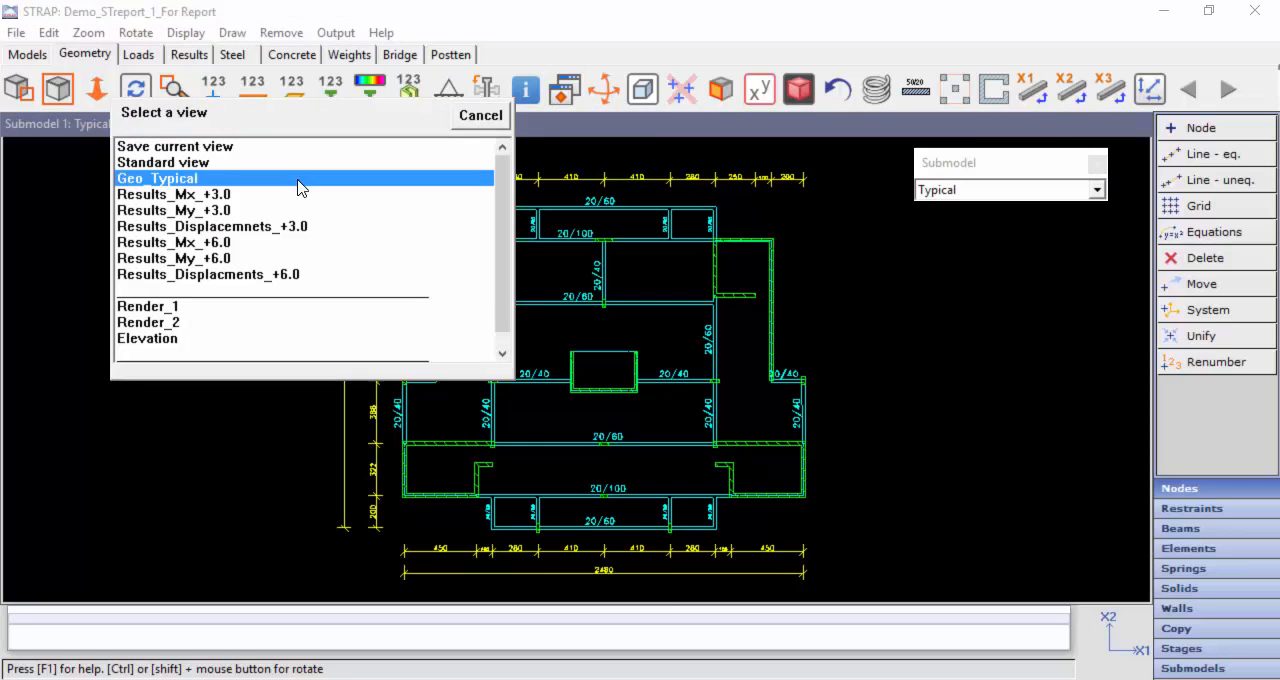
scroll(213, 237, down, 1)
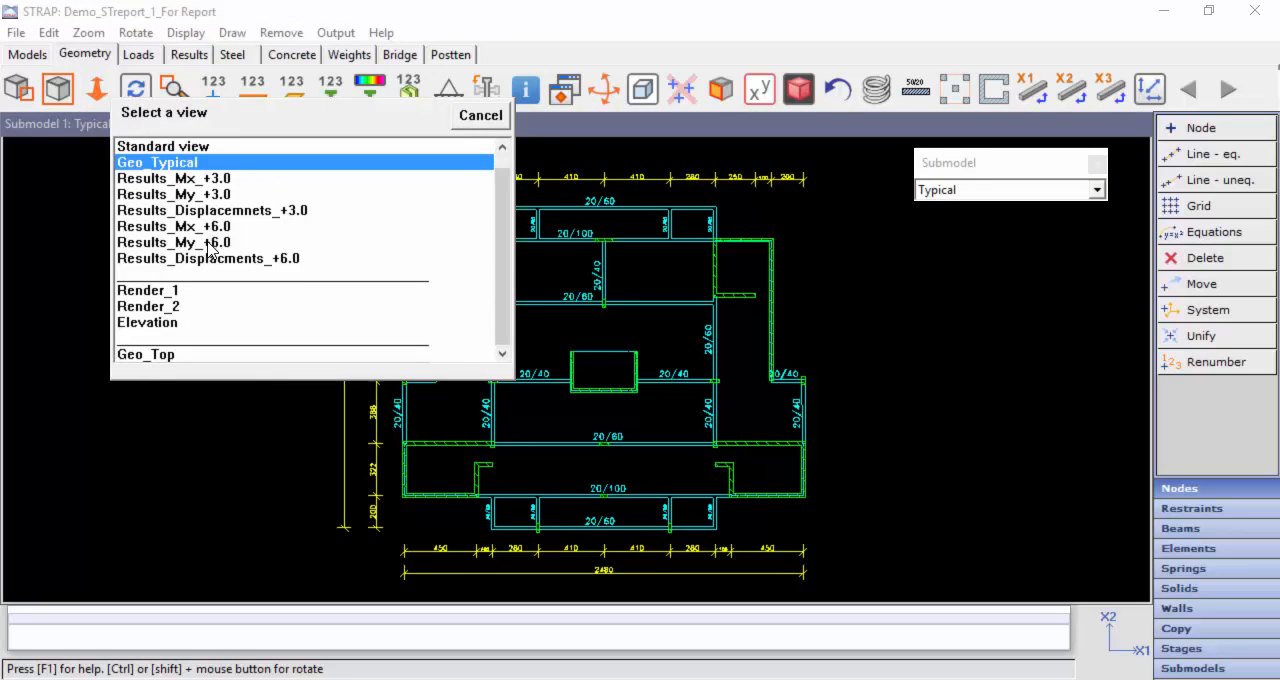
click(164, 326)
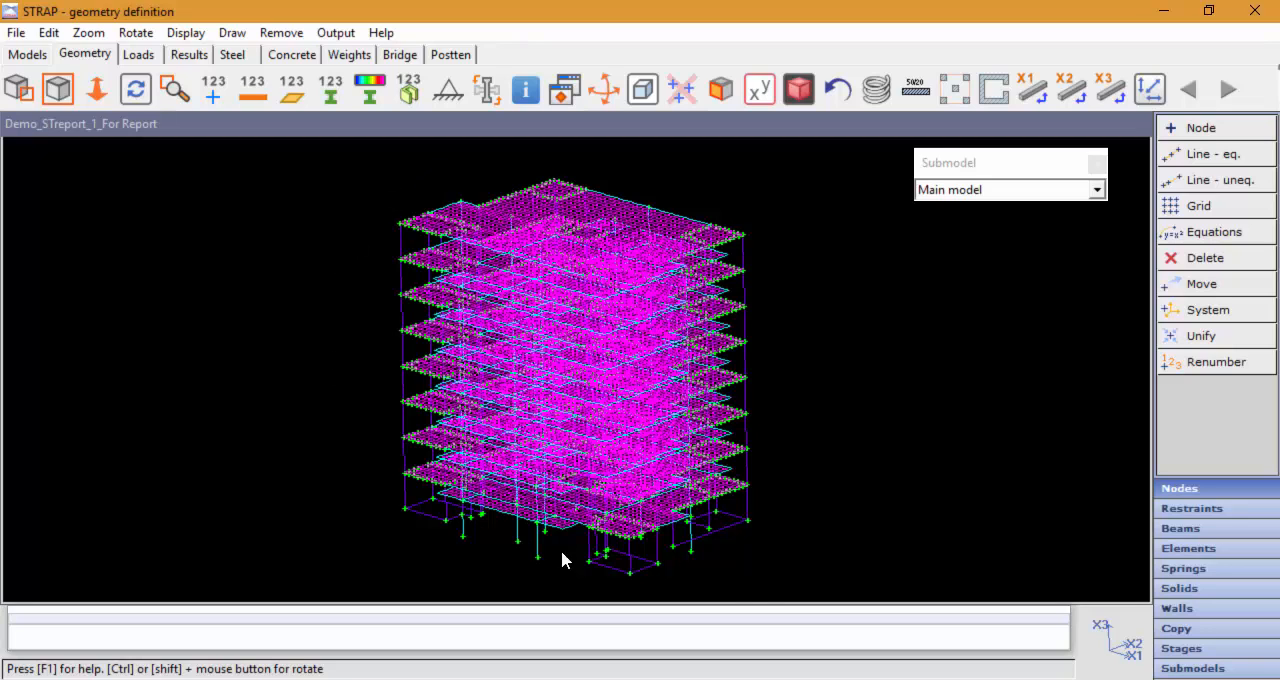
click(448, 93)
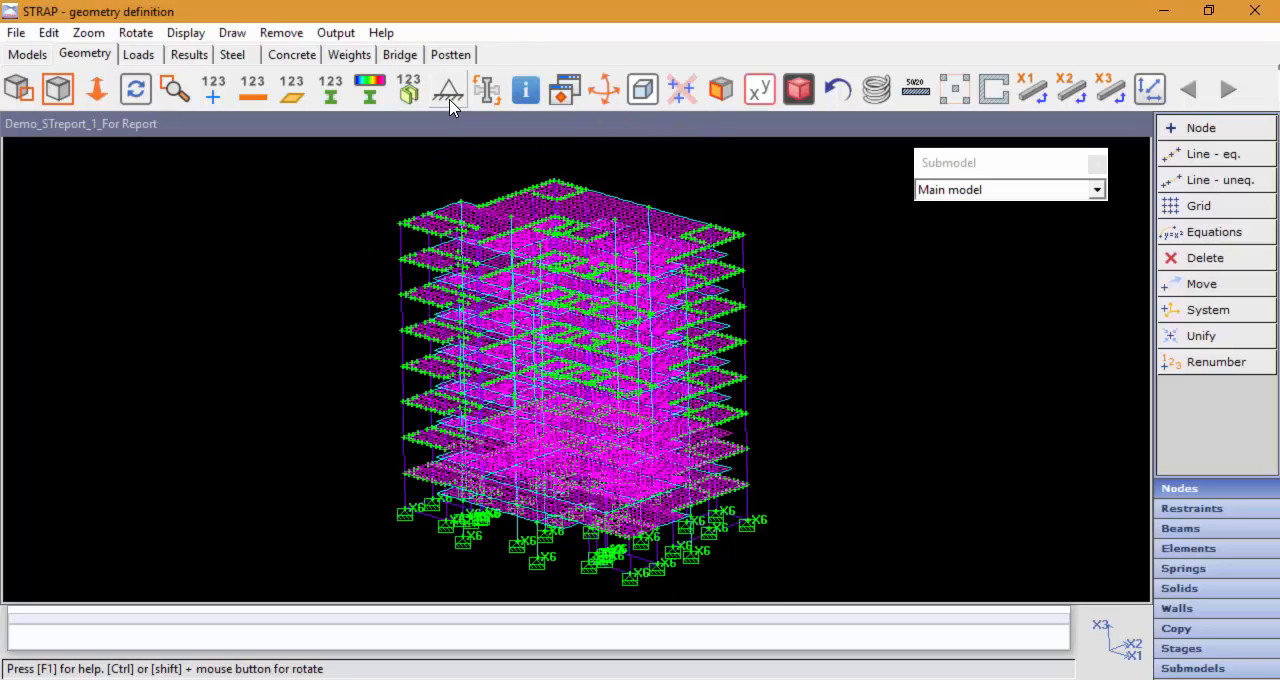
Step: Start a report for Demo_STreport_1_For Report from the models list, open the document STReport_Demo_Eng and close the insertion points assignment
click(25, 56)
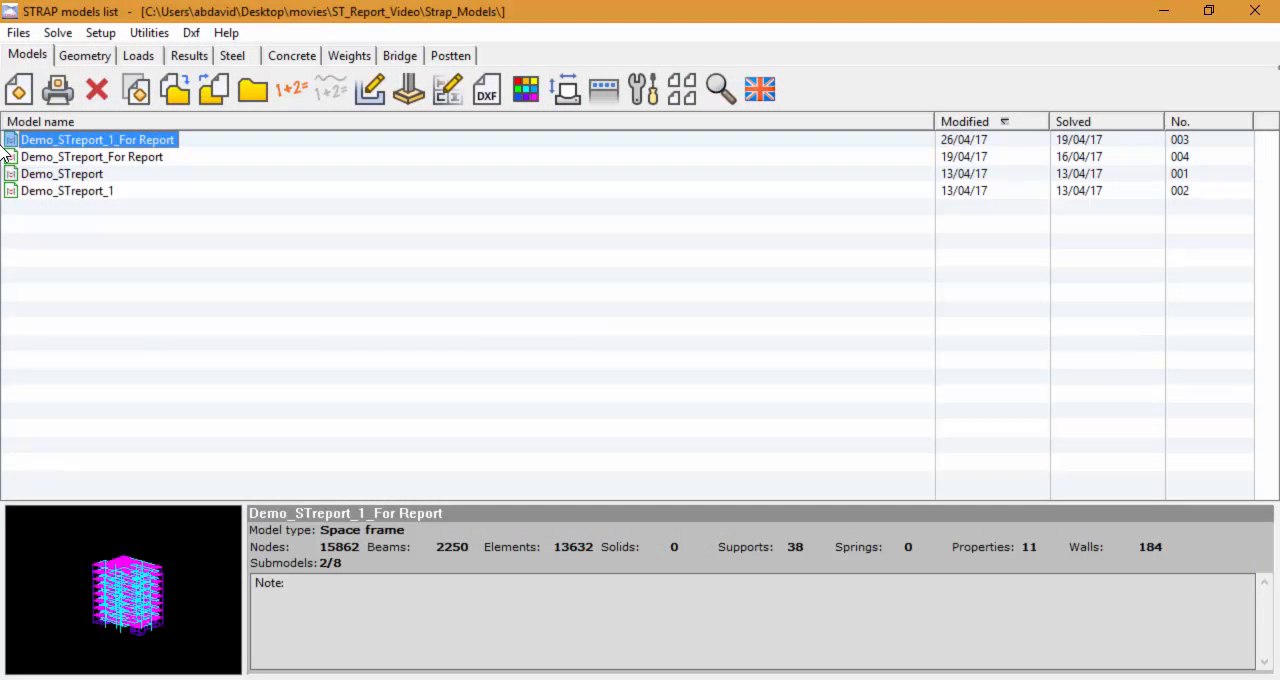
click(18, 32)
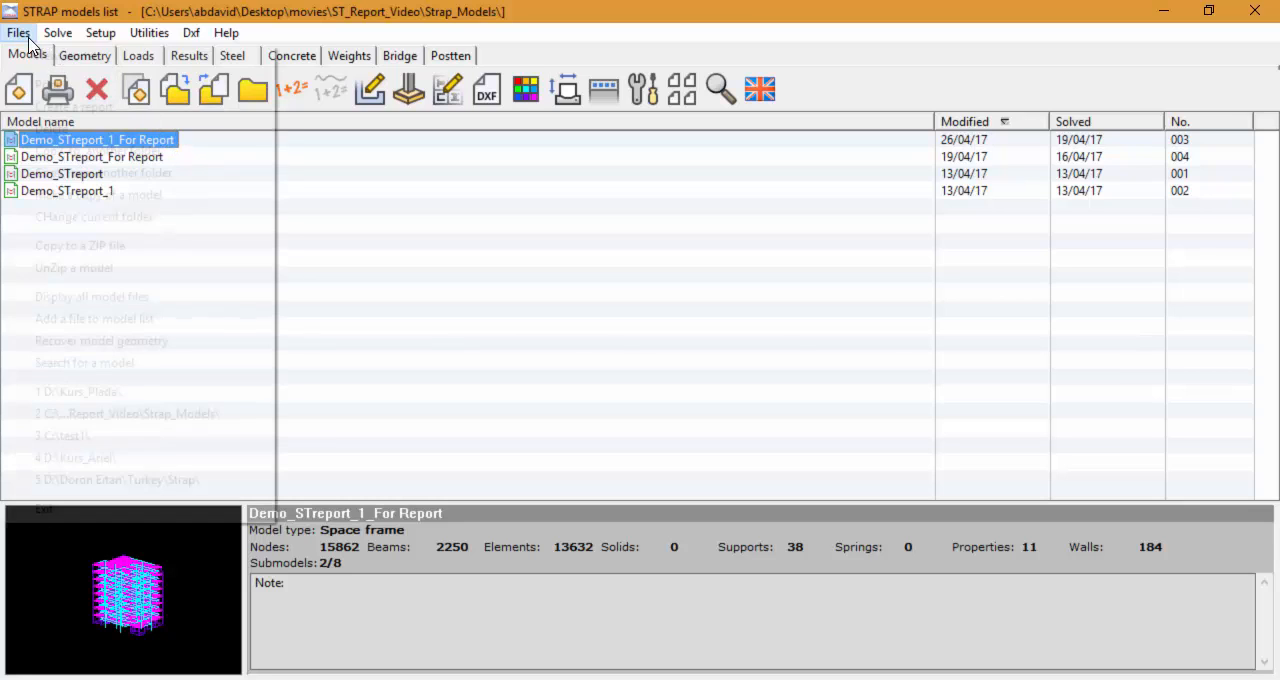
click(23, 109)
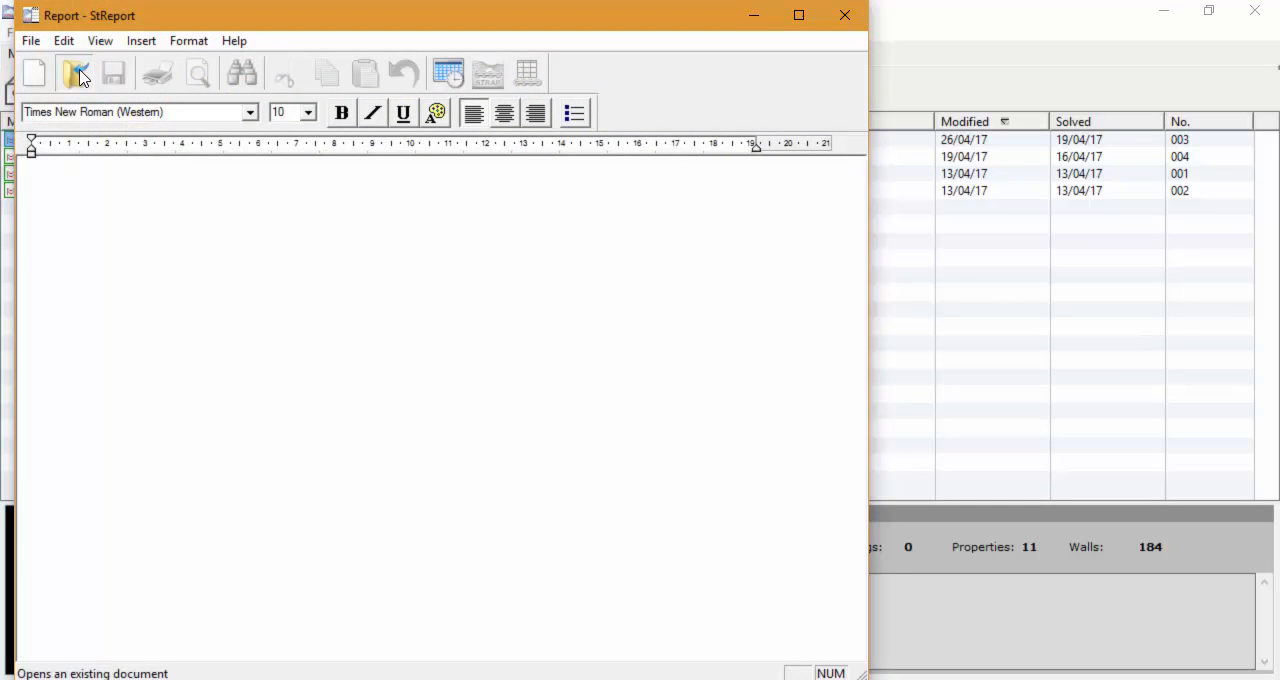
click(76, 75)
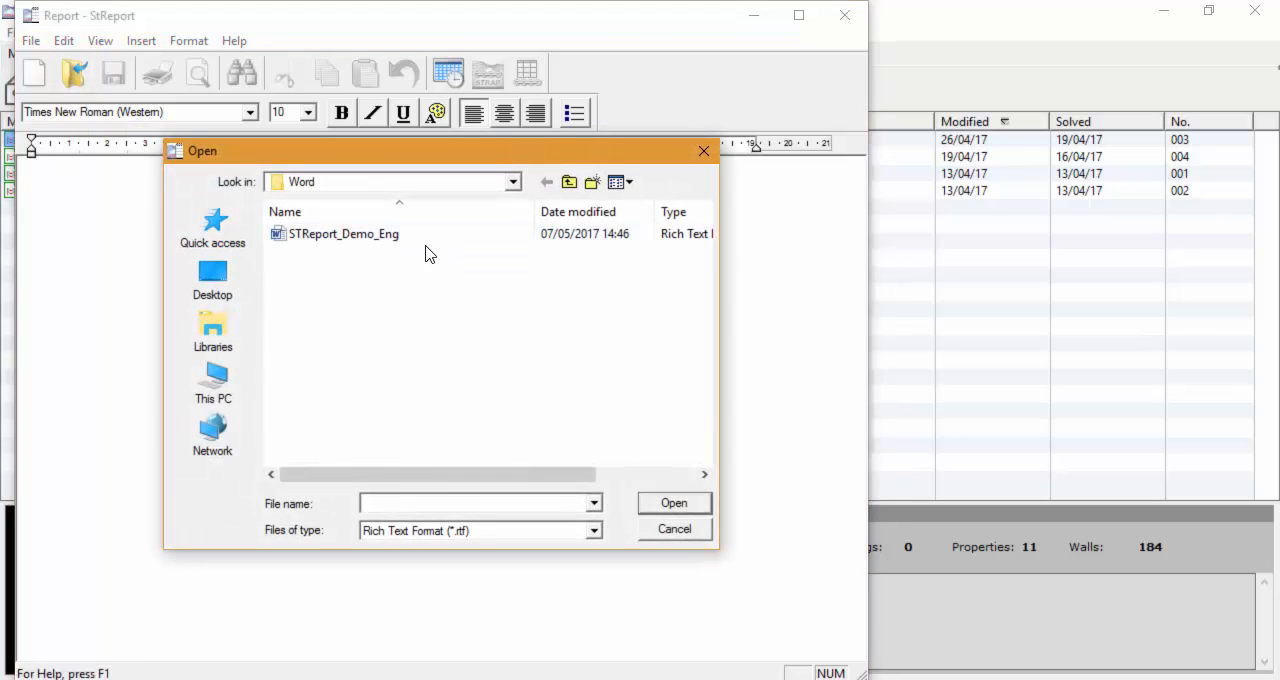
click(347, 238)
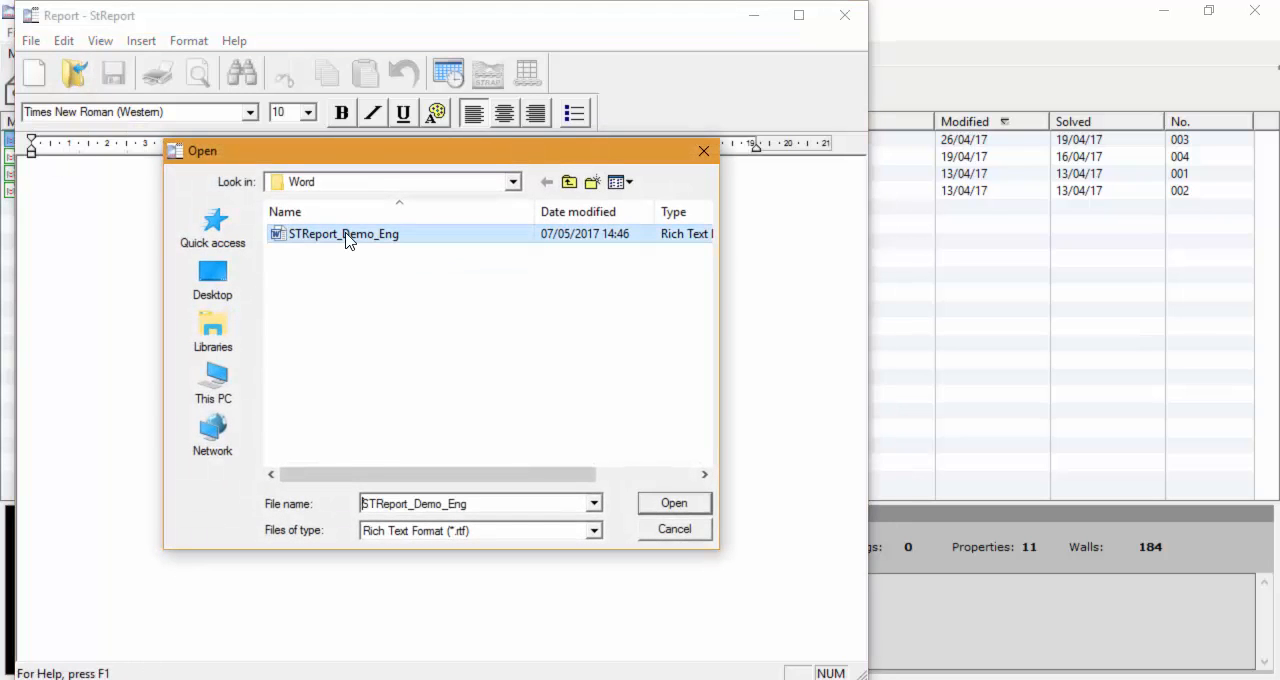
click(663, 505)
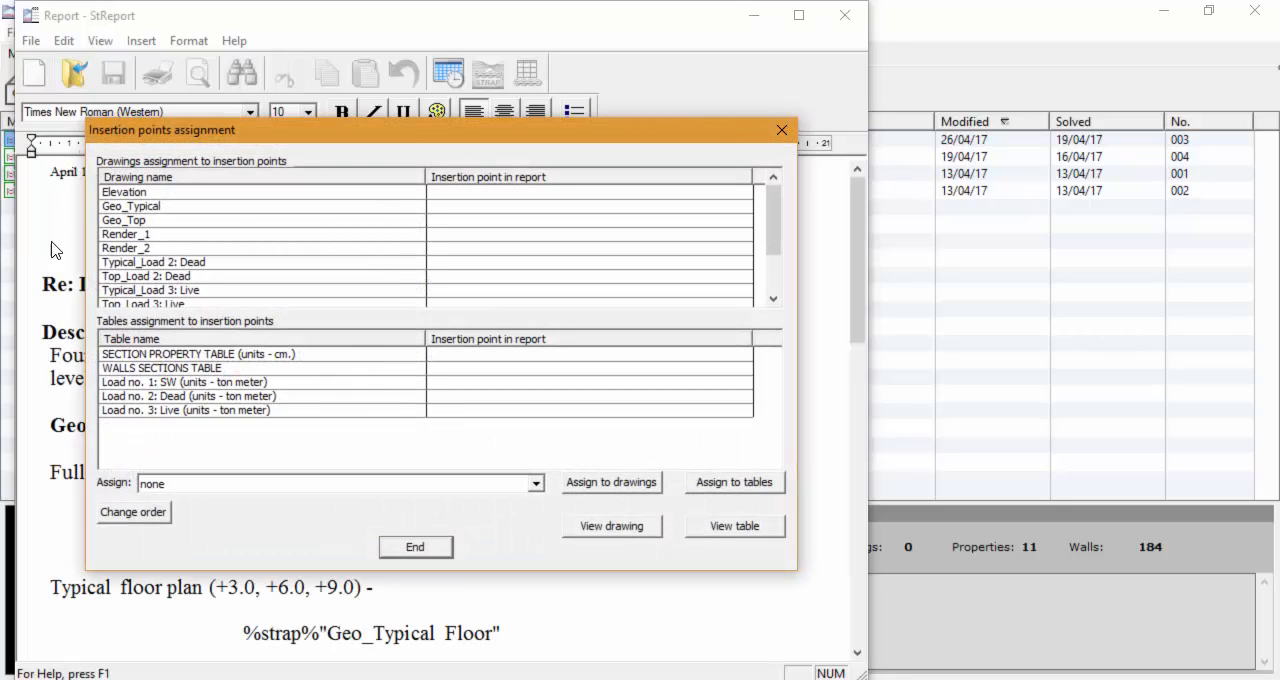
click(626, 117)
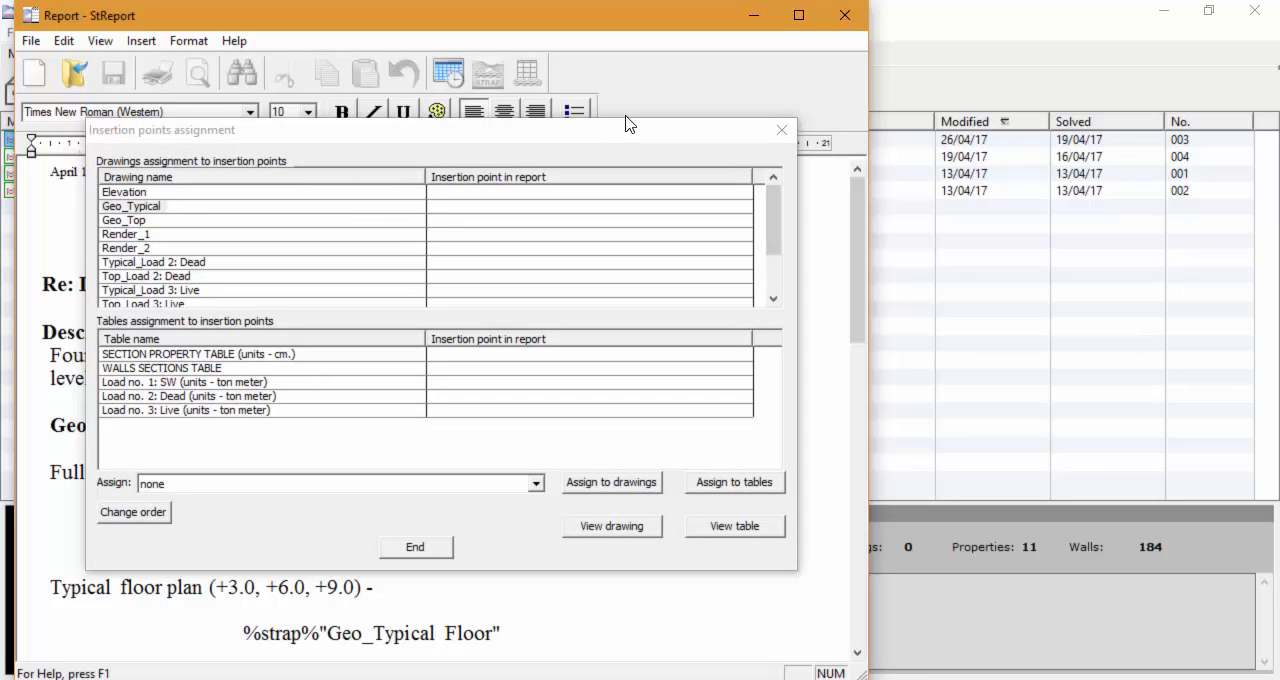
click(438, 544)
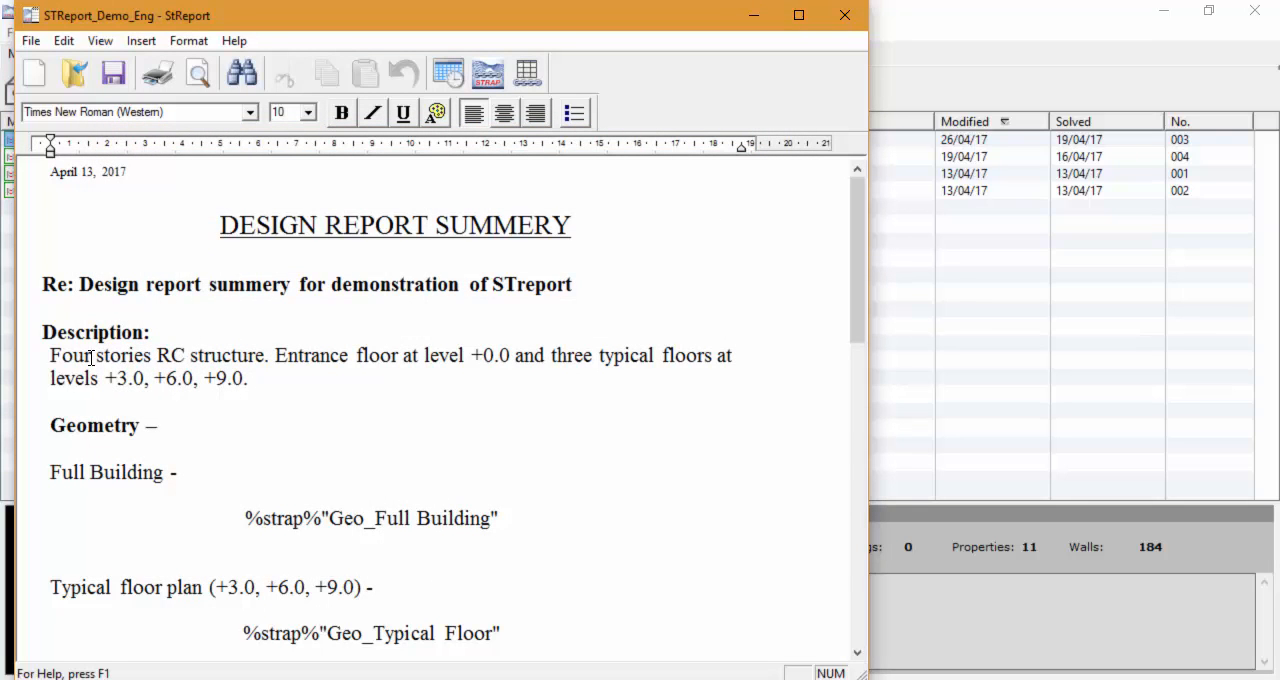
Step: Edit the report's Description to read Eight stories and add the levels +12.0, +15.0, +18.0 and +21.0 after +9.0
drag(91, 358, 52, 357)
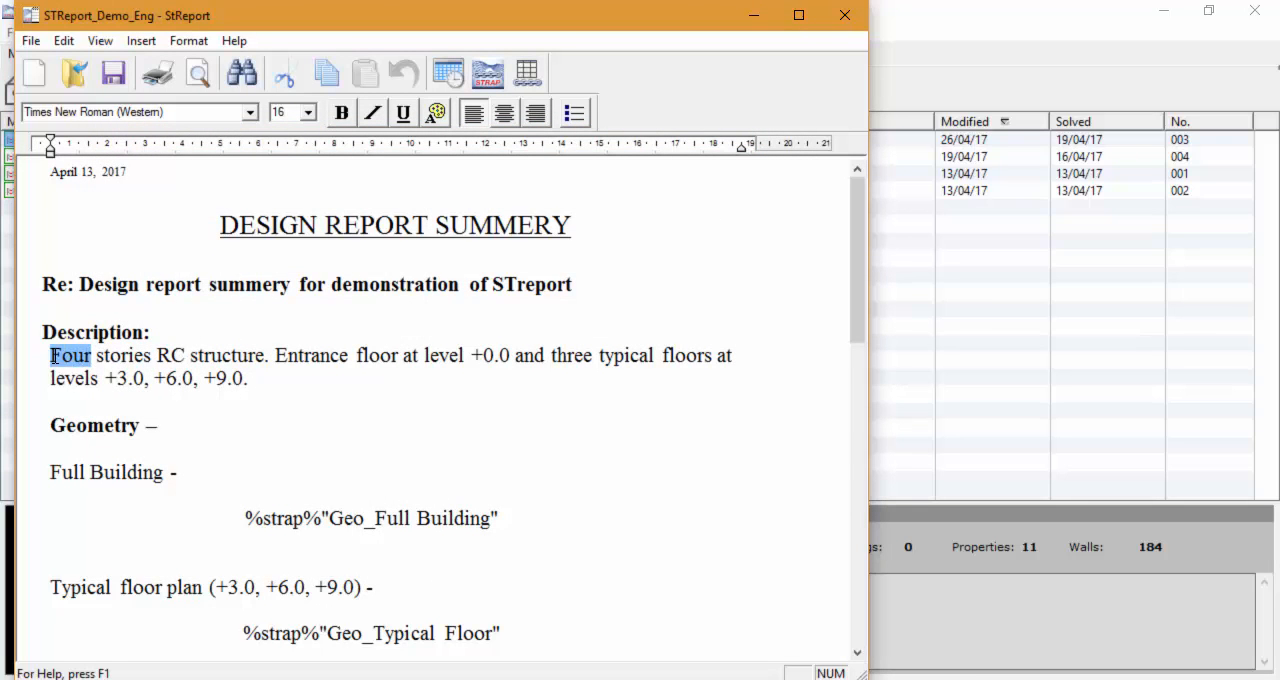
text(Eight)
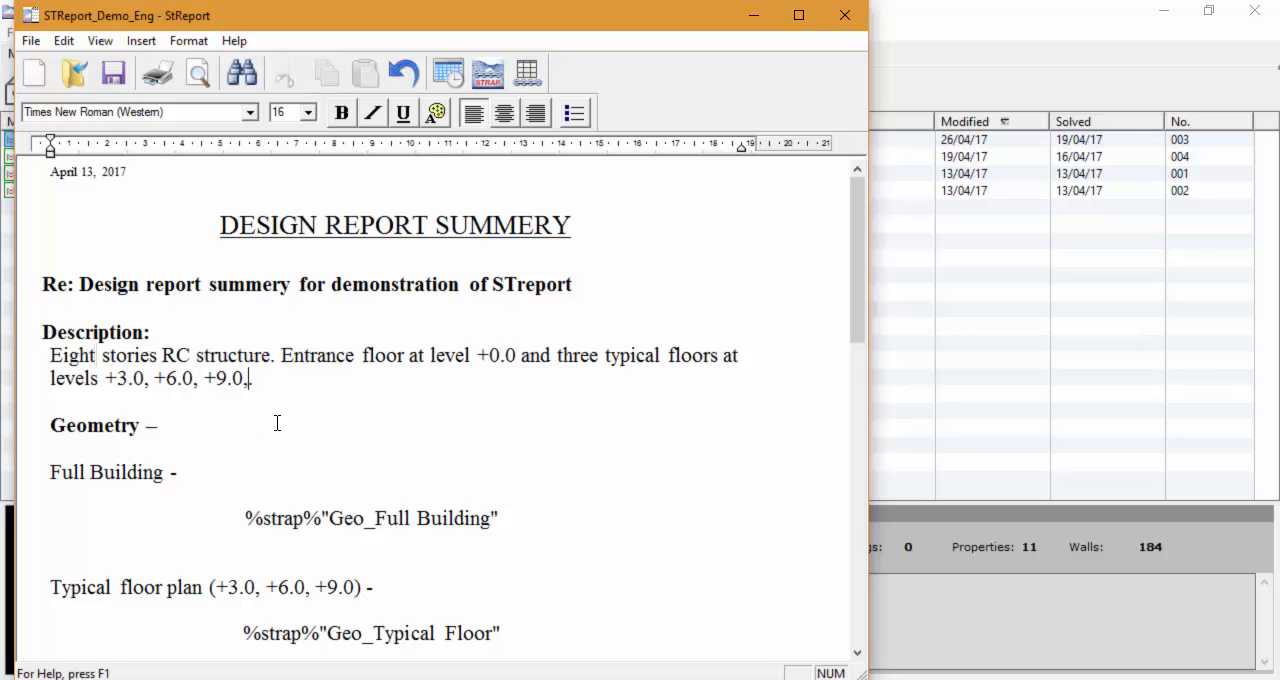
text(+12)
Step: Preview the report in high quality, placing the preview window beside the document, enlarging it and zooming in to the full page width
scroll(277, 423, down, 10)
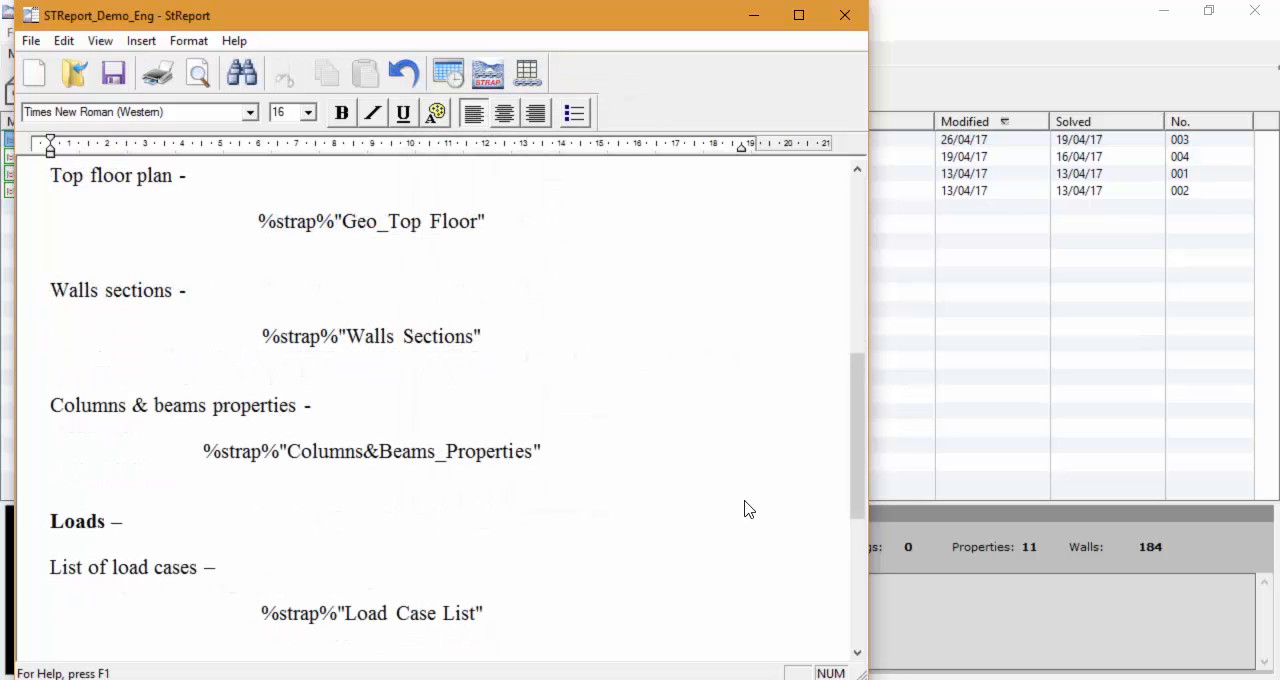
click(203, 82)
click(258, 330)
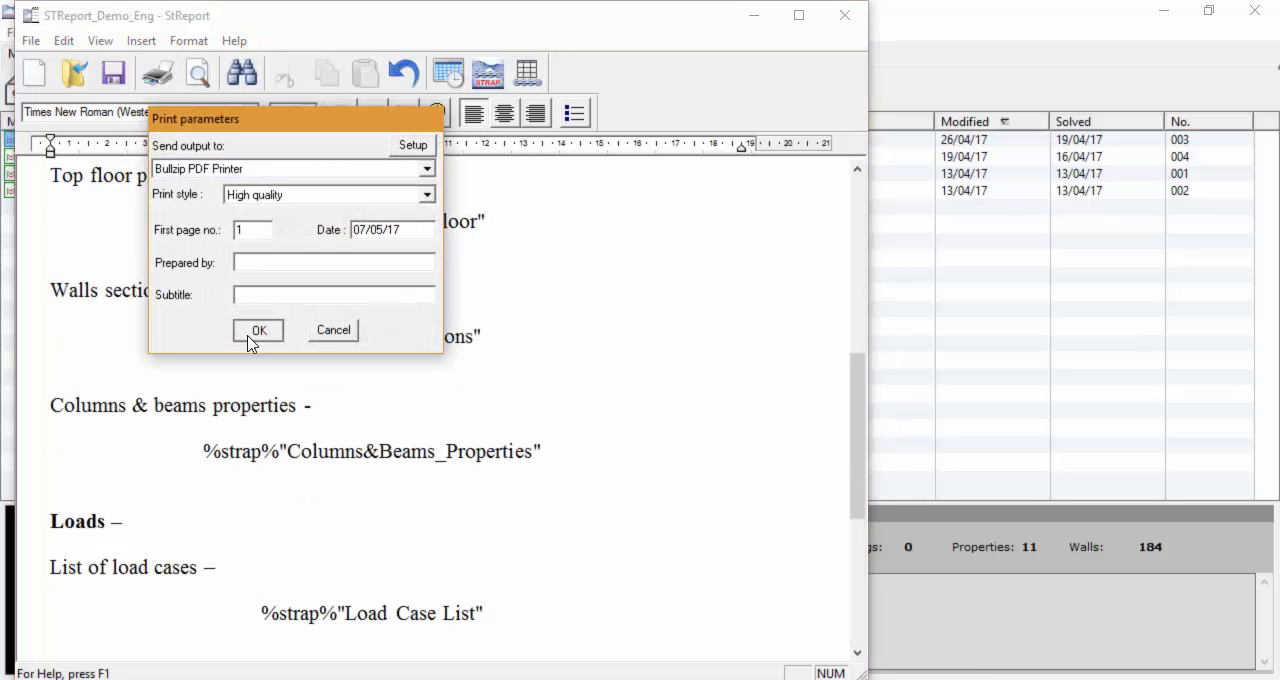
drag(370, 110, 958, 60)
drag(979, 540, 971, 672)
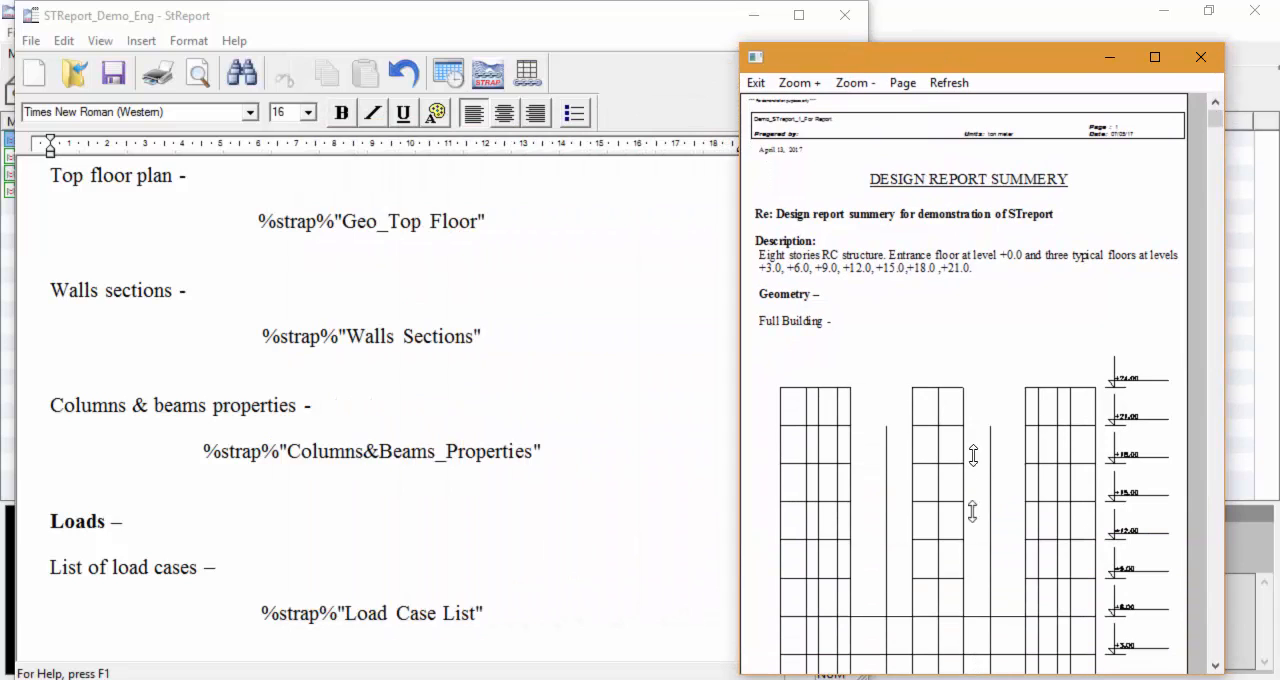
click(801, 84)
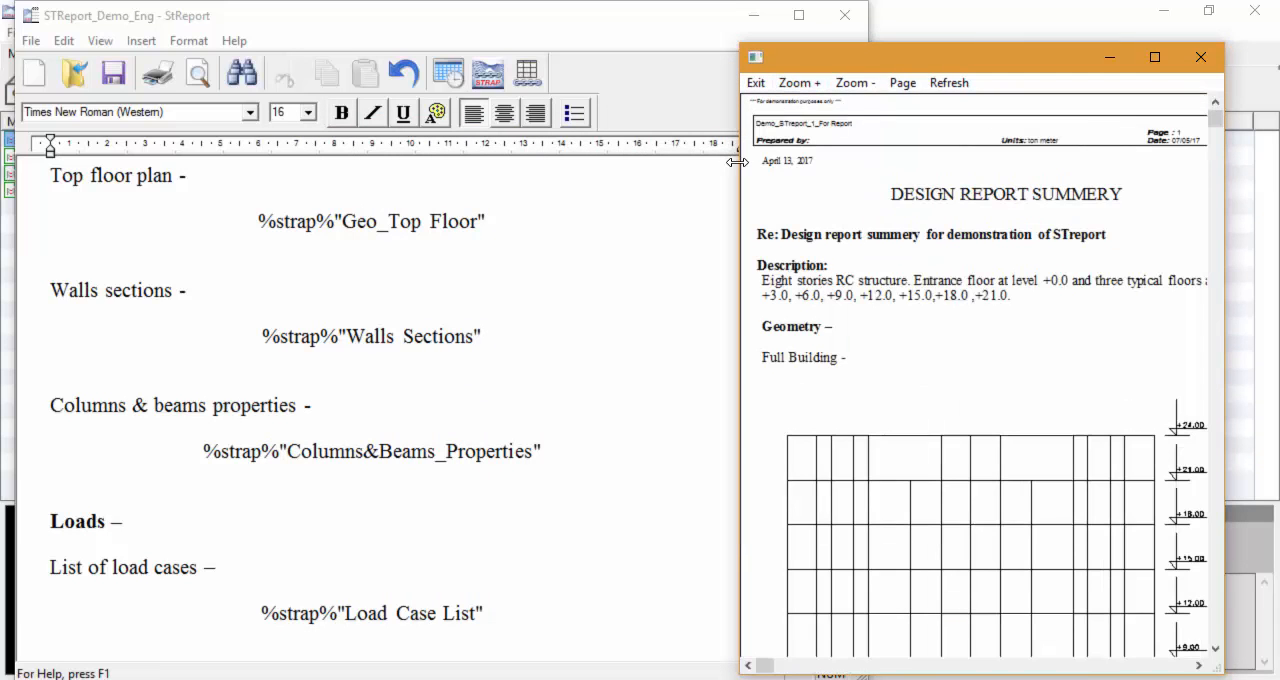
drag(741, 160, 642, 162)
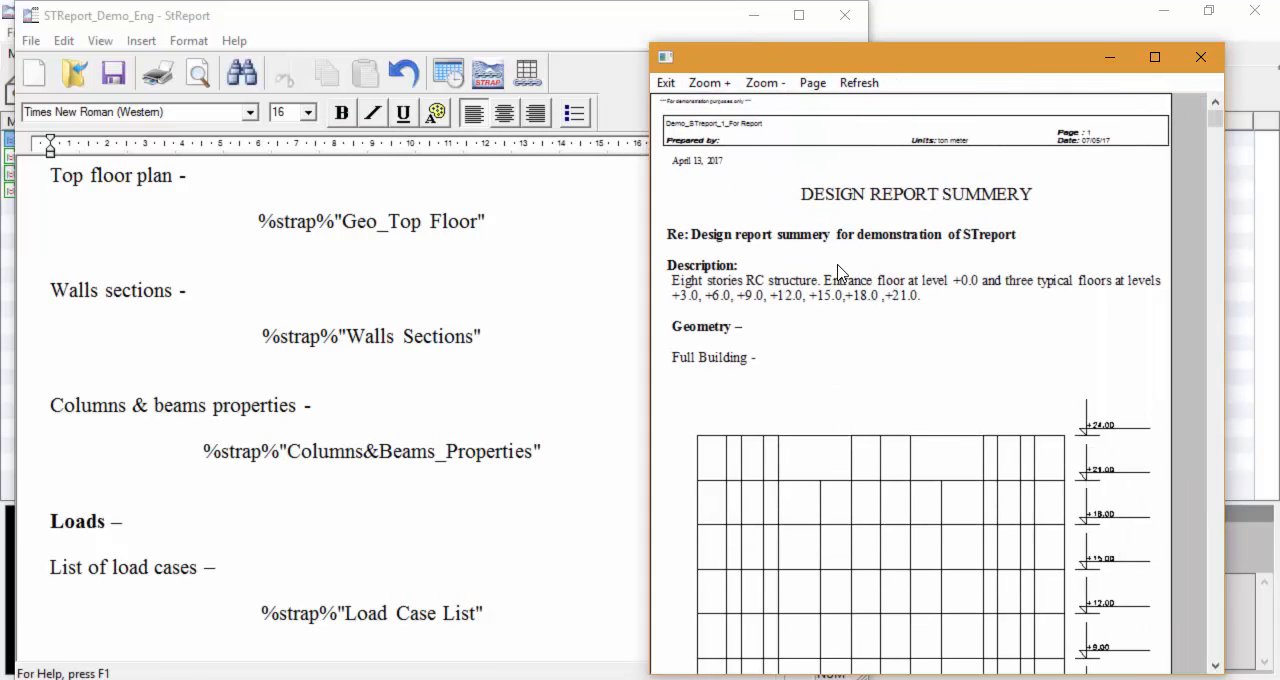
Step: Check the Full Building elevation, both rendered drawings and the typical floor plan in the report preview
scroll(838, 323, down, 2)
scroll(838, 323, down, 7)
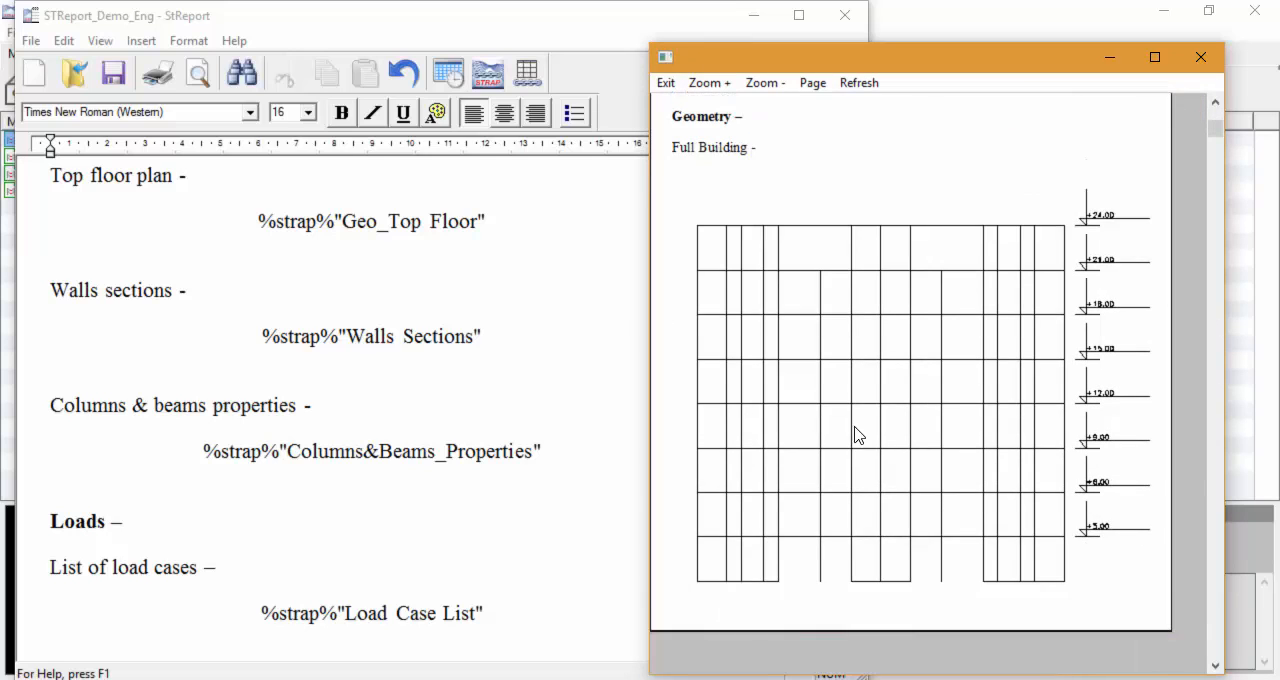
scroll(866, 490, down, 7)
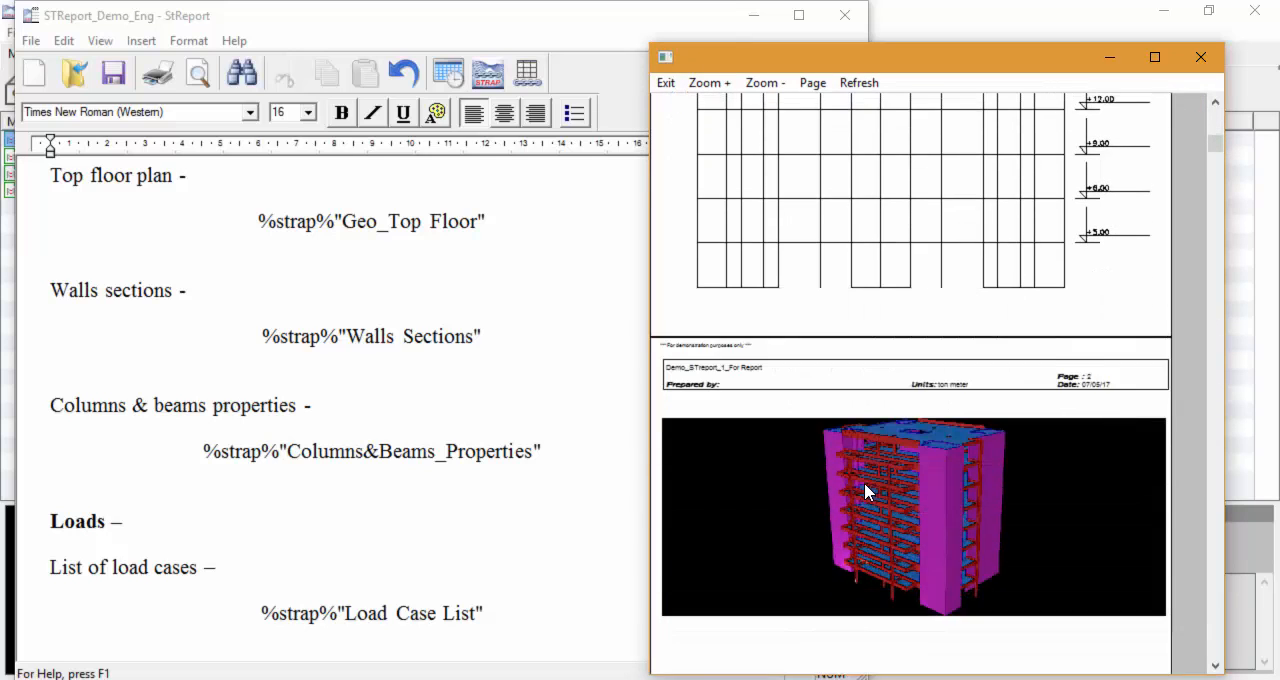
scroll(866, 490, down, 6)
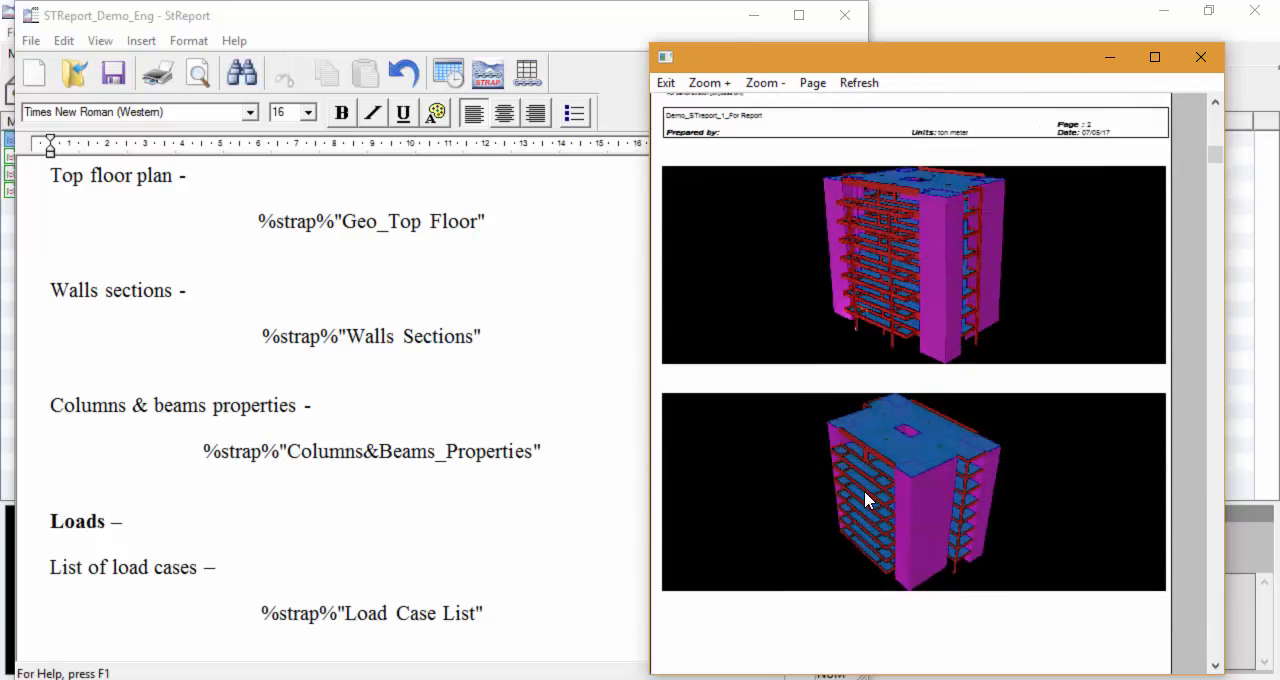
scroll(868, 515, down, 6)
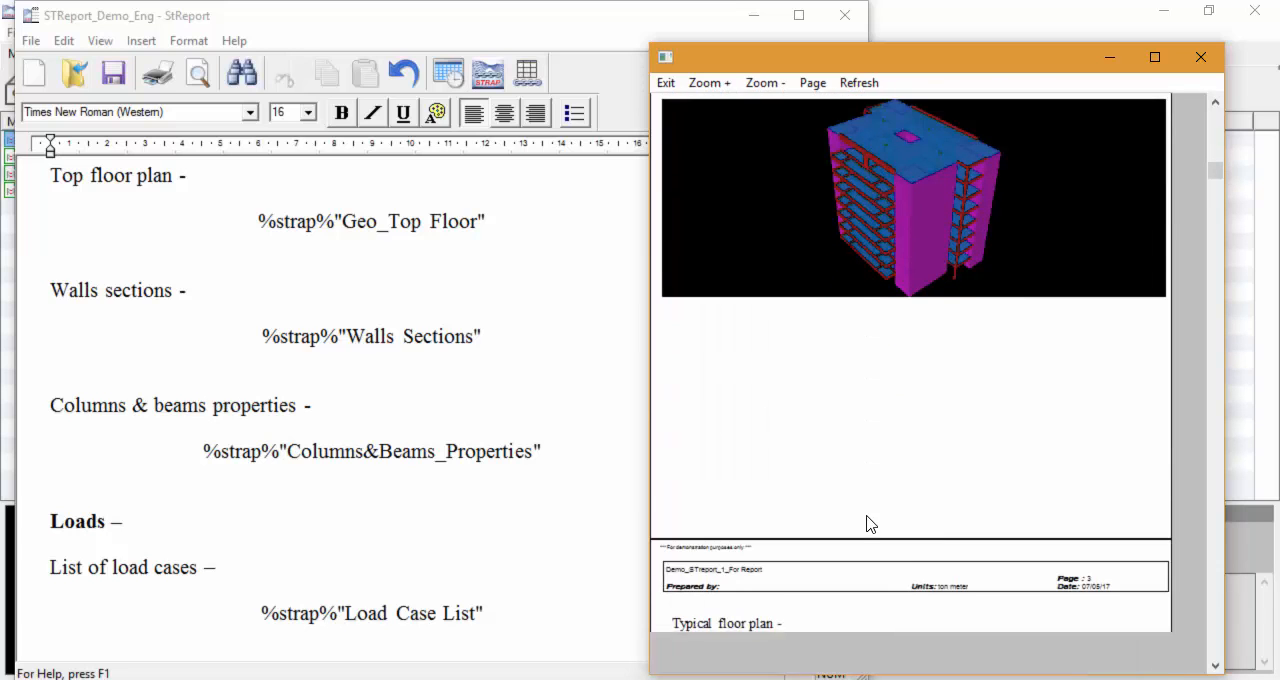
scroll(868, 524, down, 10)
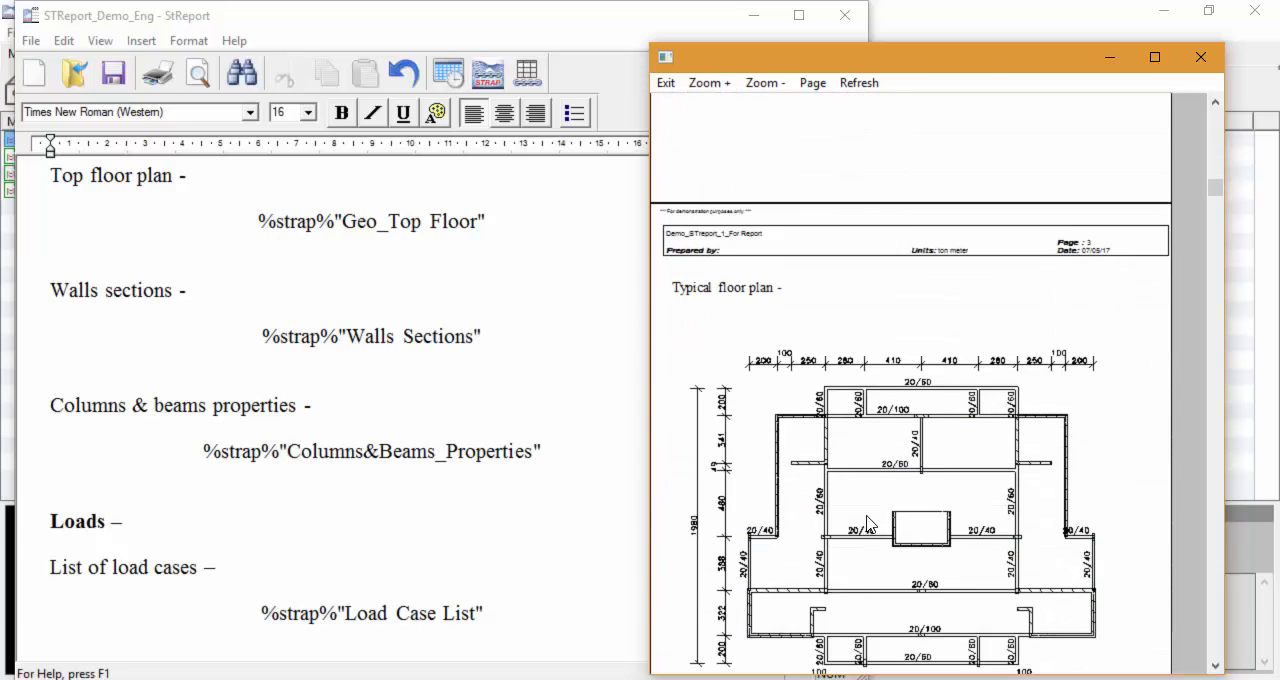